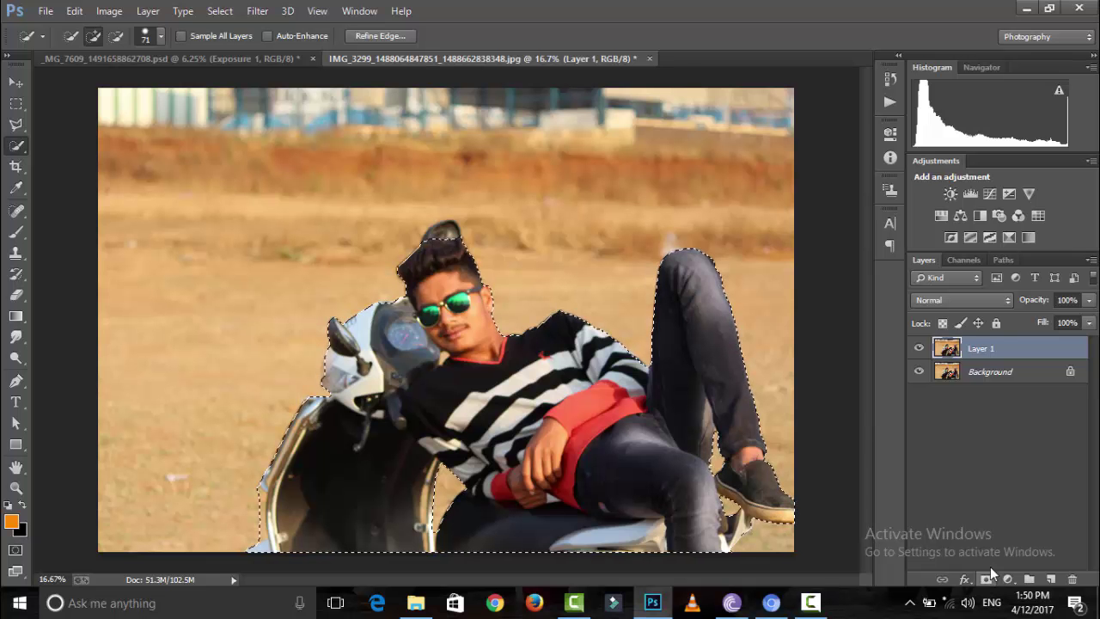
Mask Layer 1 to the man-and-bike selection and hide the Background layer
left_click(986, 578)
left_click(919, 371)
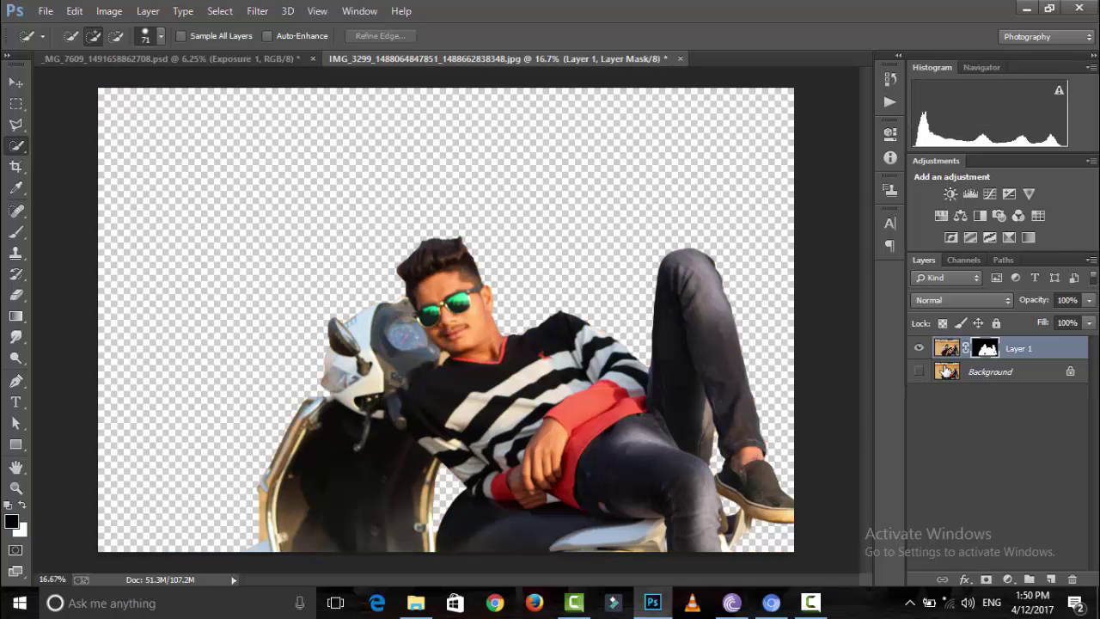
Scale the man-and-scooter cut-out up to about 123% from its top-left corner and commit
scroll(789, 351, "up", 2)
key("v")
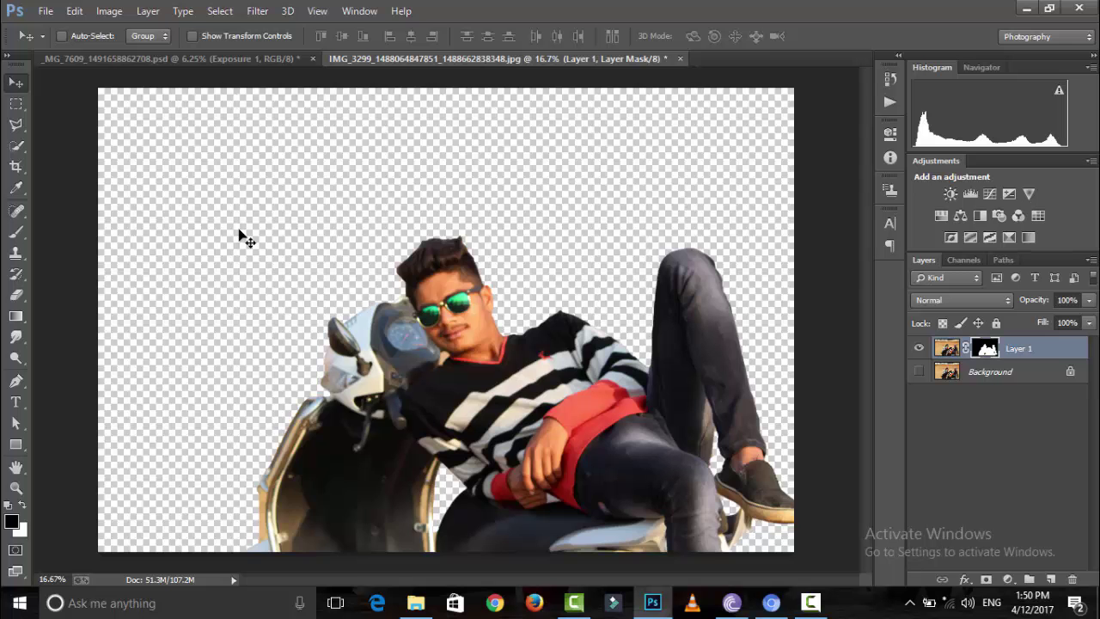
scroll(241, 235, "down", 1)
left_click(945, 348)
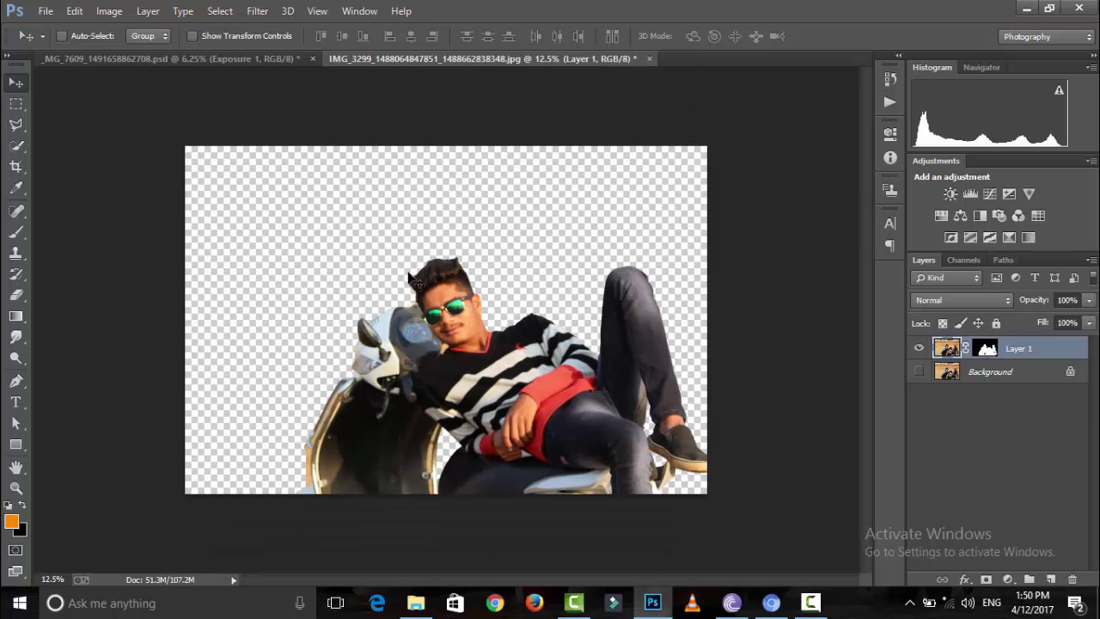
left_click(193, 35)
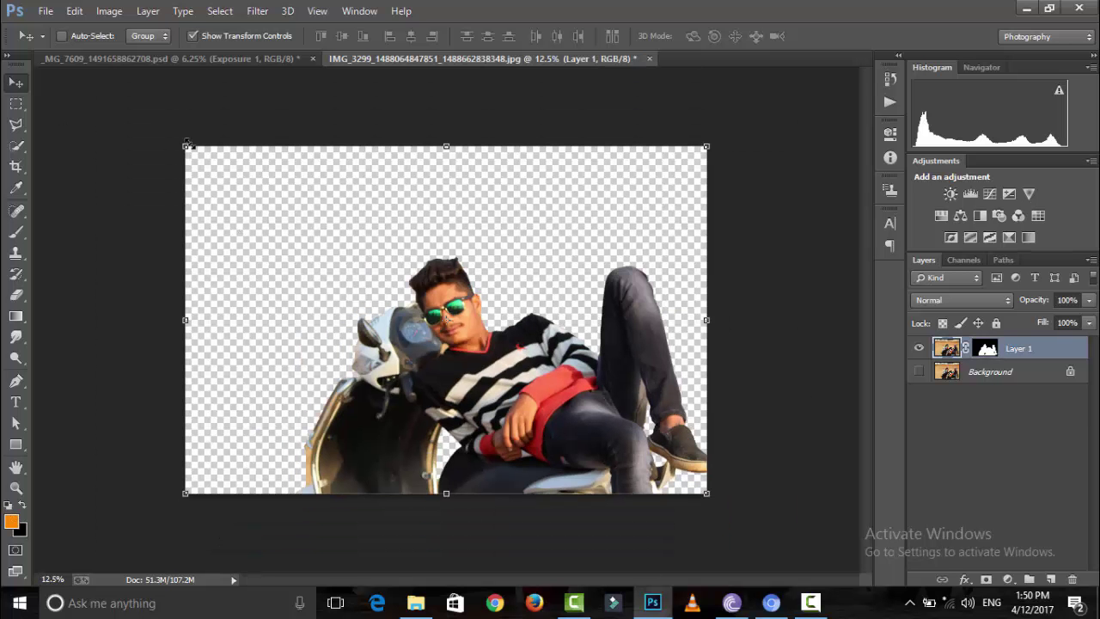
left_click_drag(186, 144, 59, 69)
key("alt+space")
key("Escape")
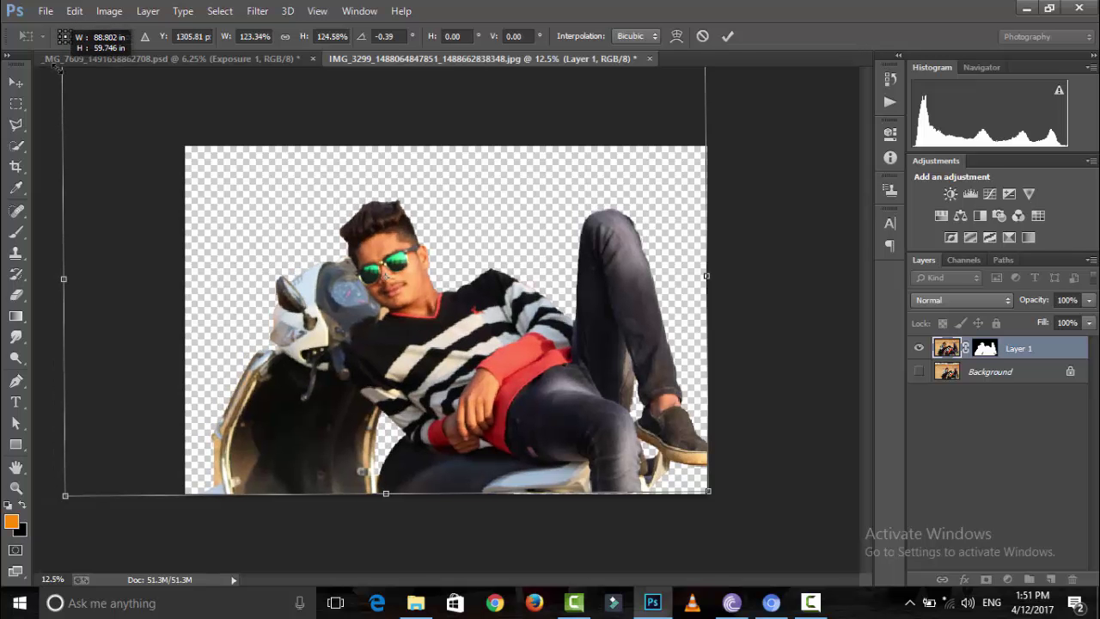
left_click(729, 37)
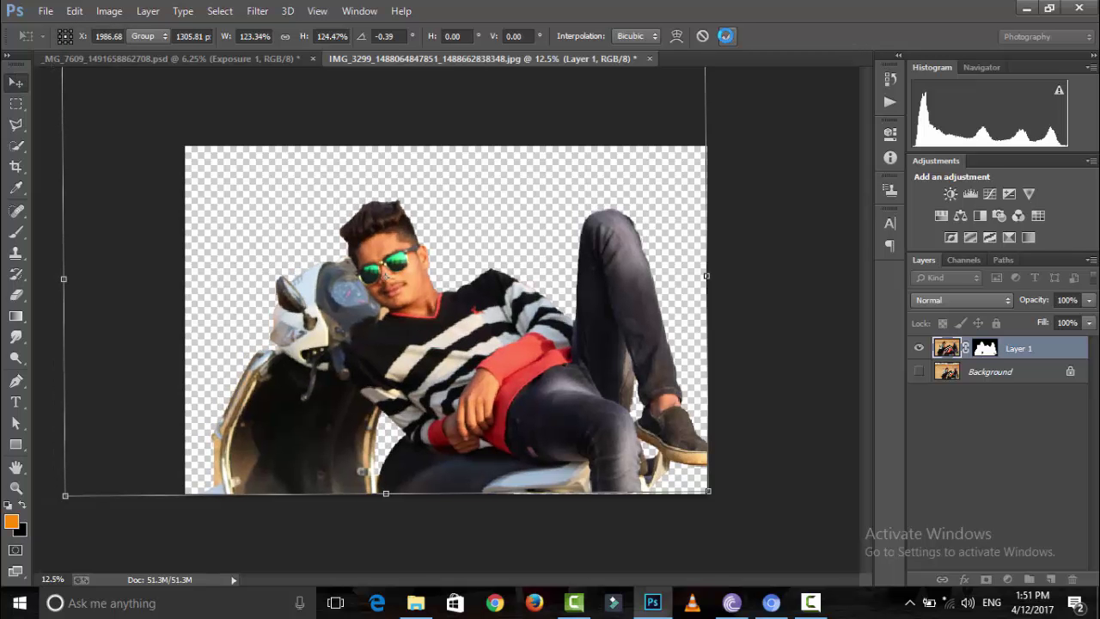
left_click(16, 103)
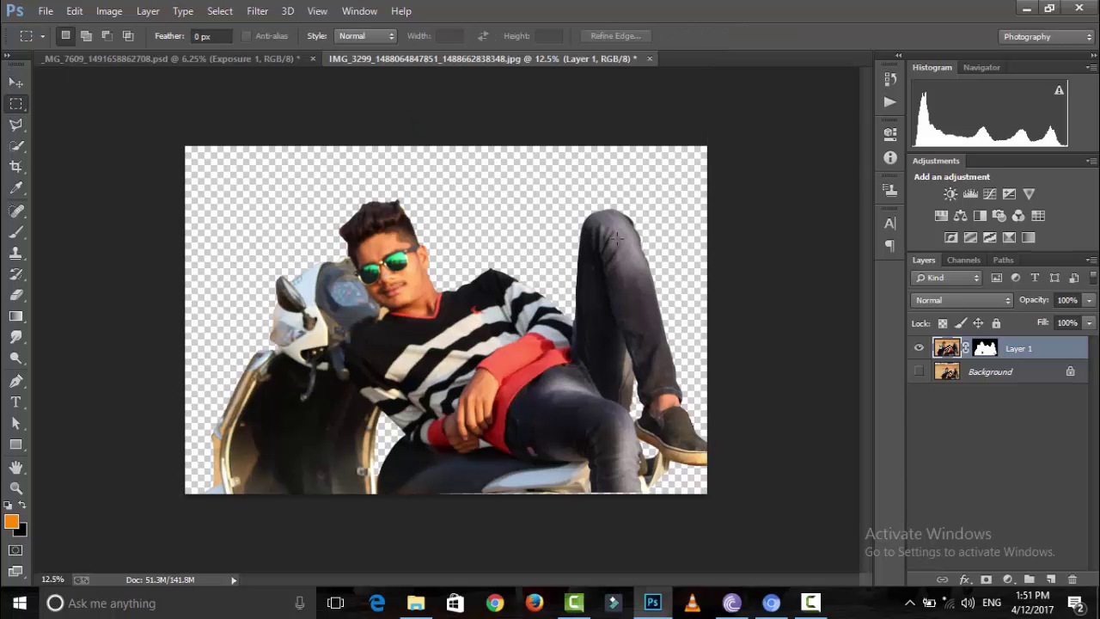
Outline the leftover strip along the bike's left edge with the Polygonal Lasso and delete it
left_click(15, 125)
left_click(206, 494)
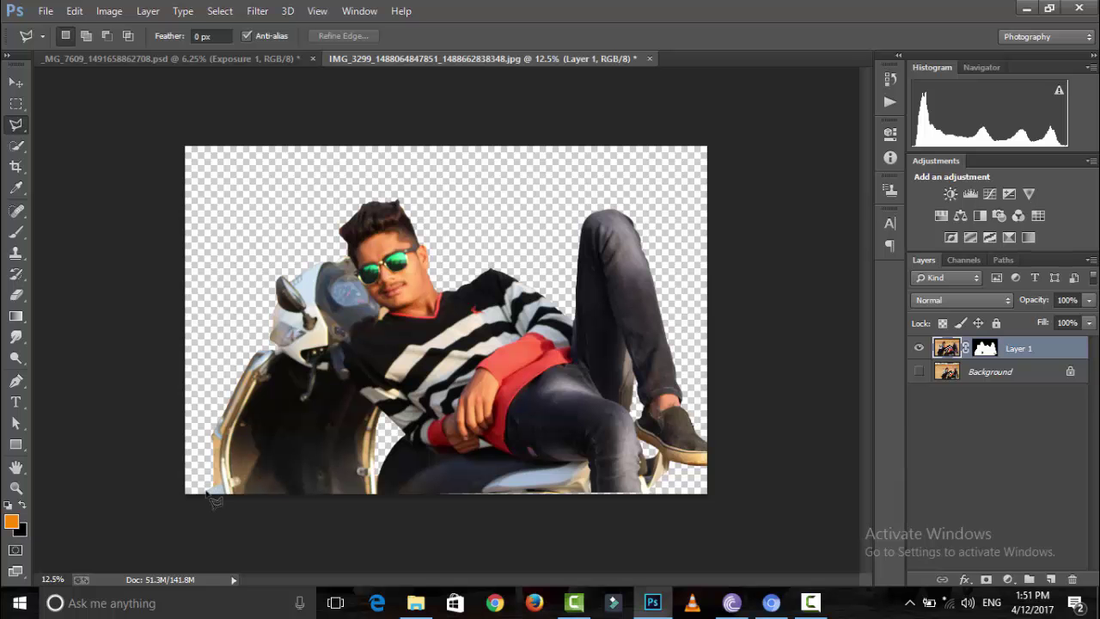
left_click(225, 482)
left_click(214, 433)
left_click(208, 491)
key("Delete")
key("ctrl+d")
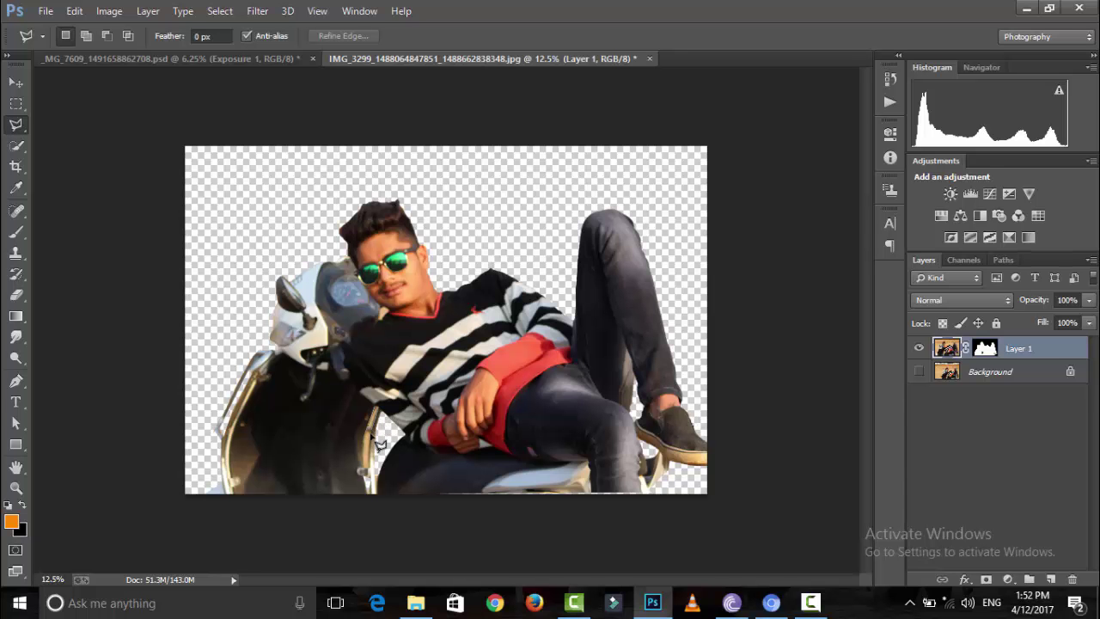
Remove a thin leftover sliver along the bike's edge, deselect, and readjust the zoom
double_click(371, 479)
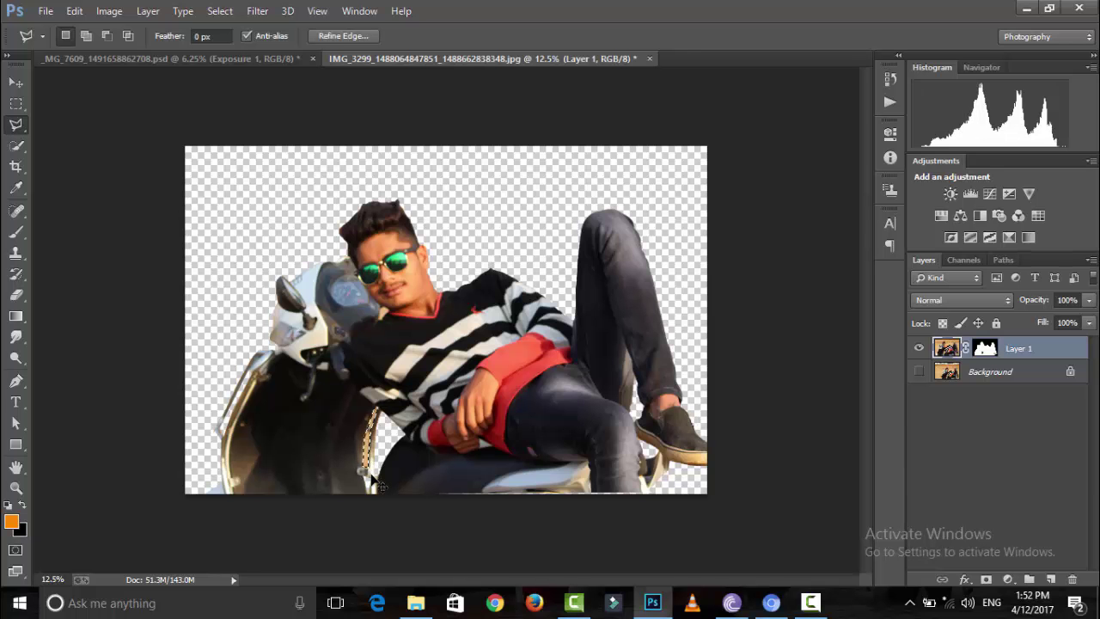
key("ctrl+d")
key("ctrl+minus")
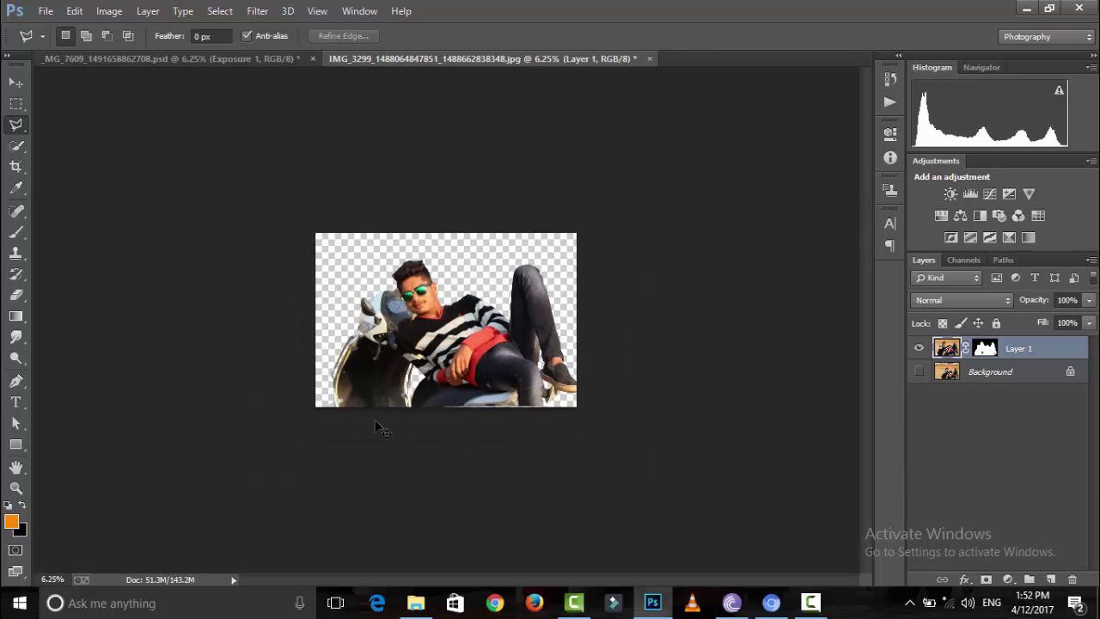
key("ctrl+plus")
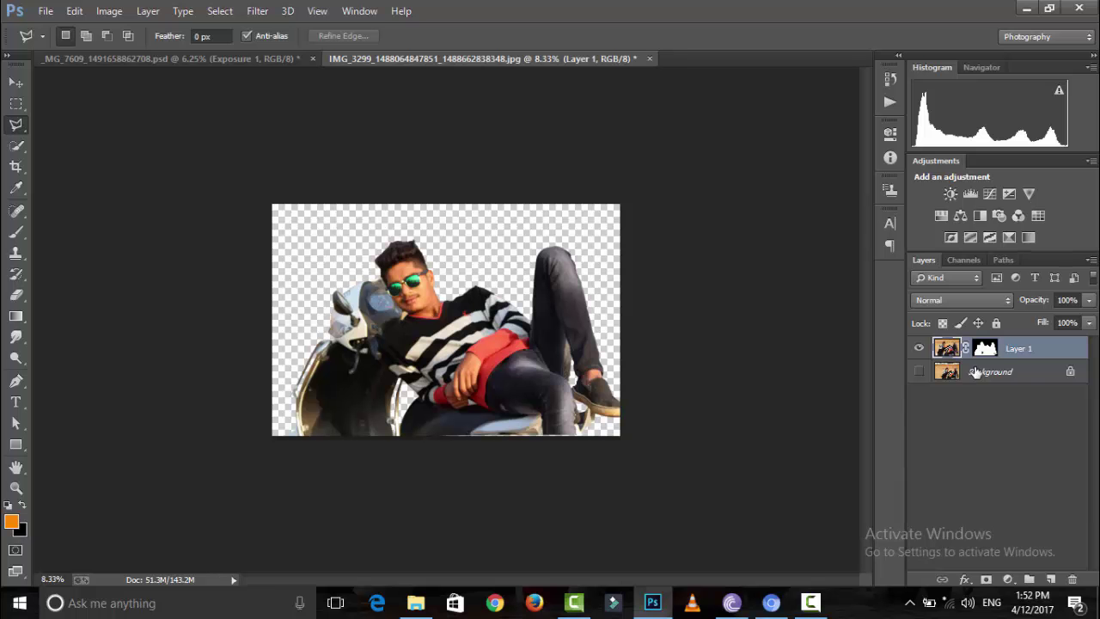
Refine Layer 1's mask with Smooth 22 and Shift Edge -8%
right_click(985, 347)
left_click(973, 488)
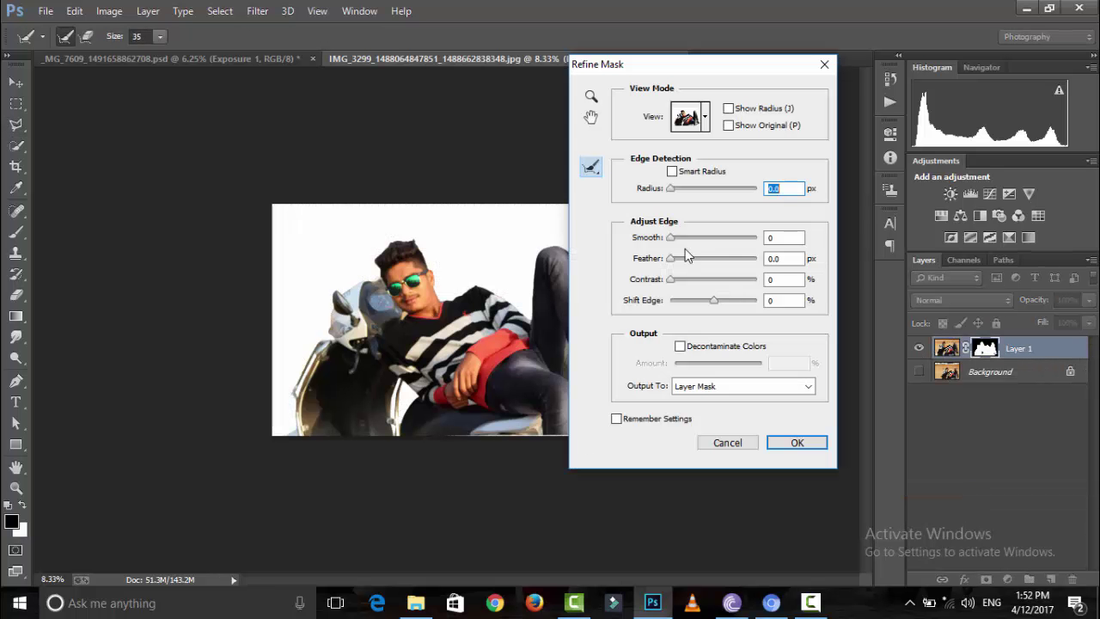
left_click(810, 601)
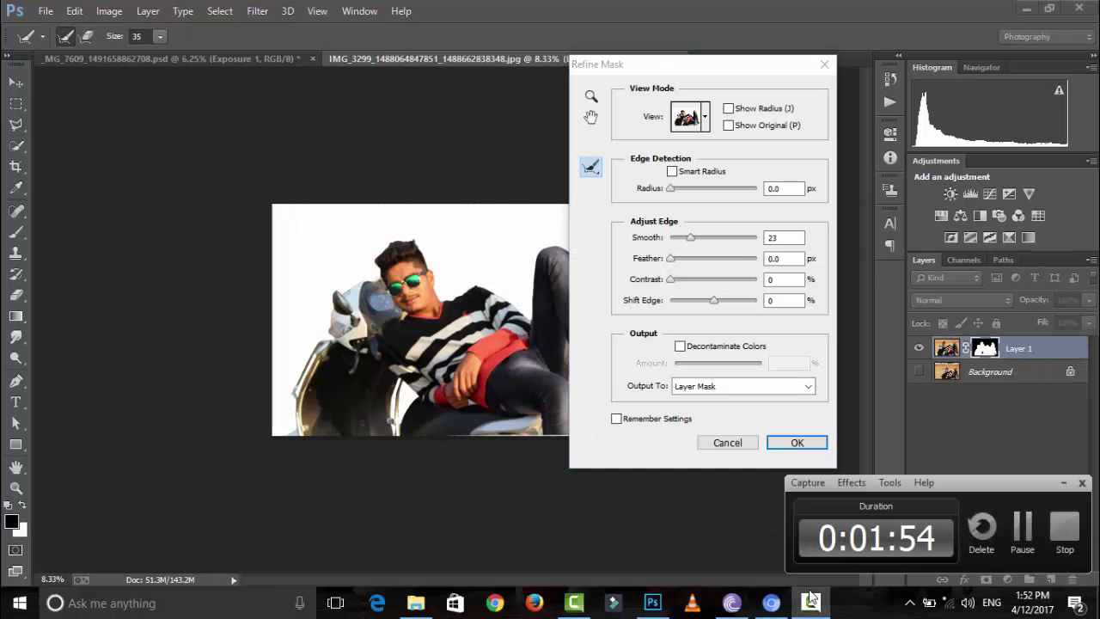
left_click(1017, 489)
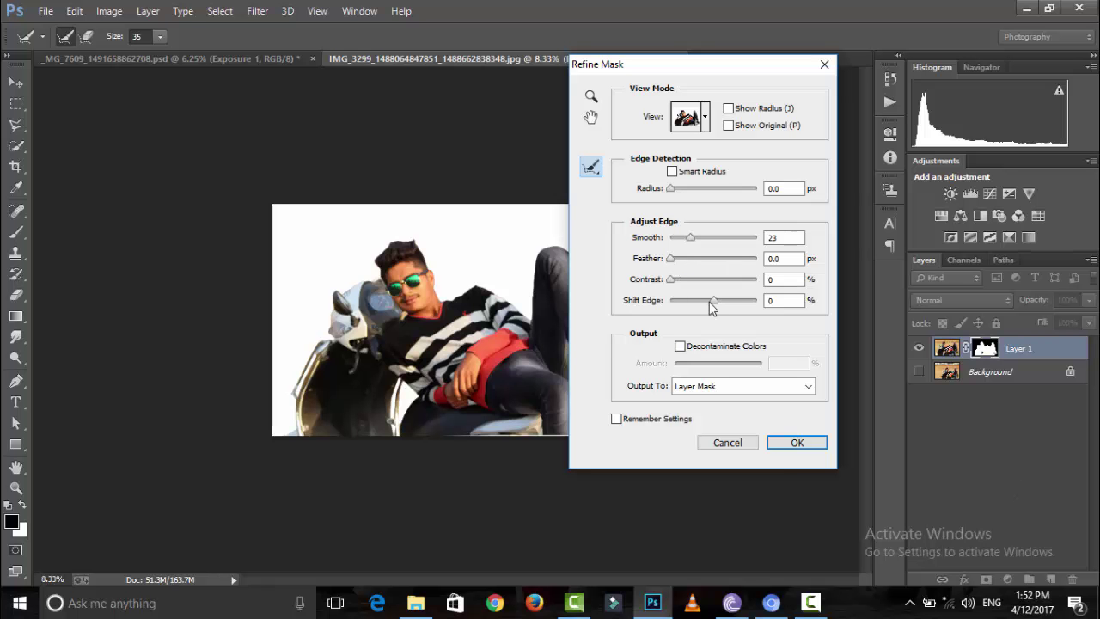
left_click_drag(710, 303, 706, 304)
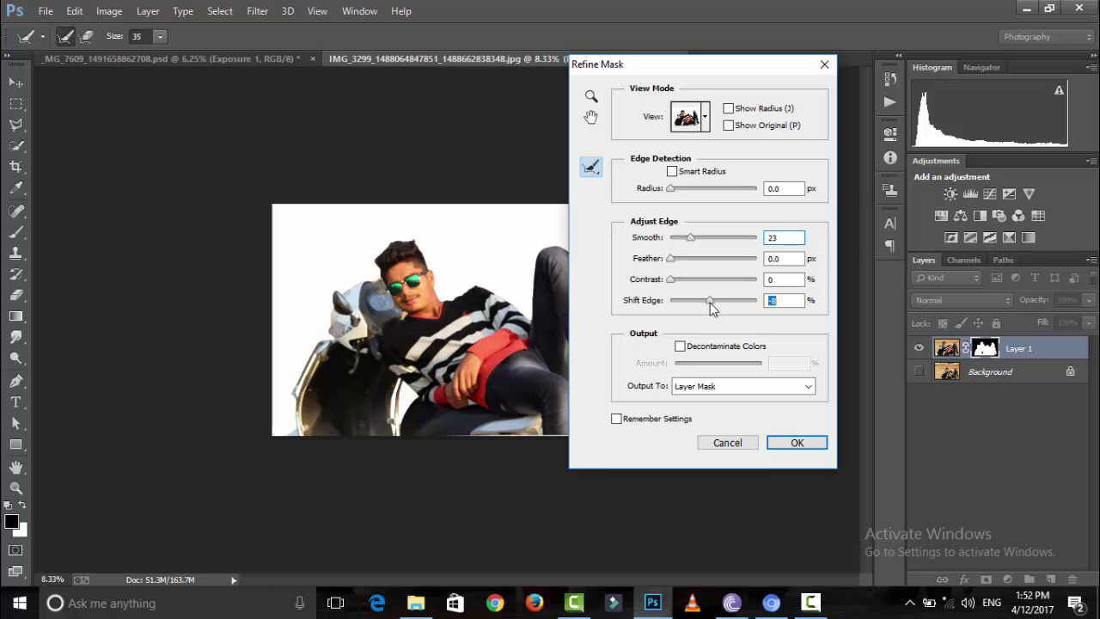
left_click(690, 243)
left_click(771, 442)
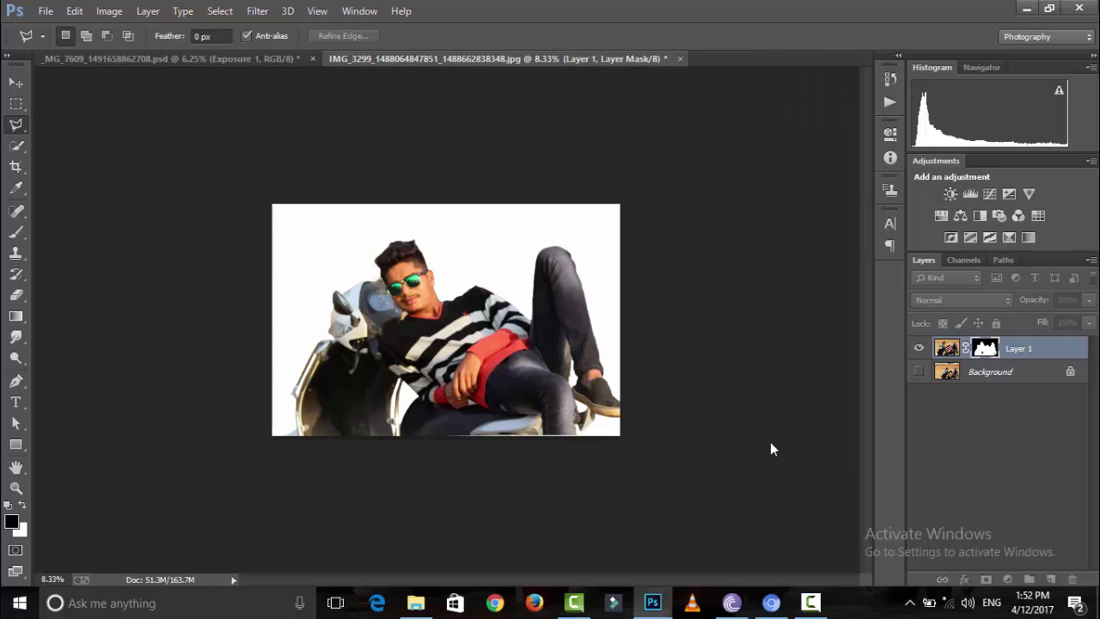
Apply Layer 1's mask permanently to the cut-out
right_click(985, 347)
left_click(989, 398)
left_click(257, 10)
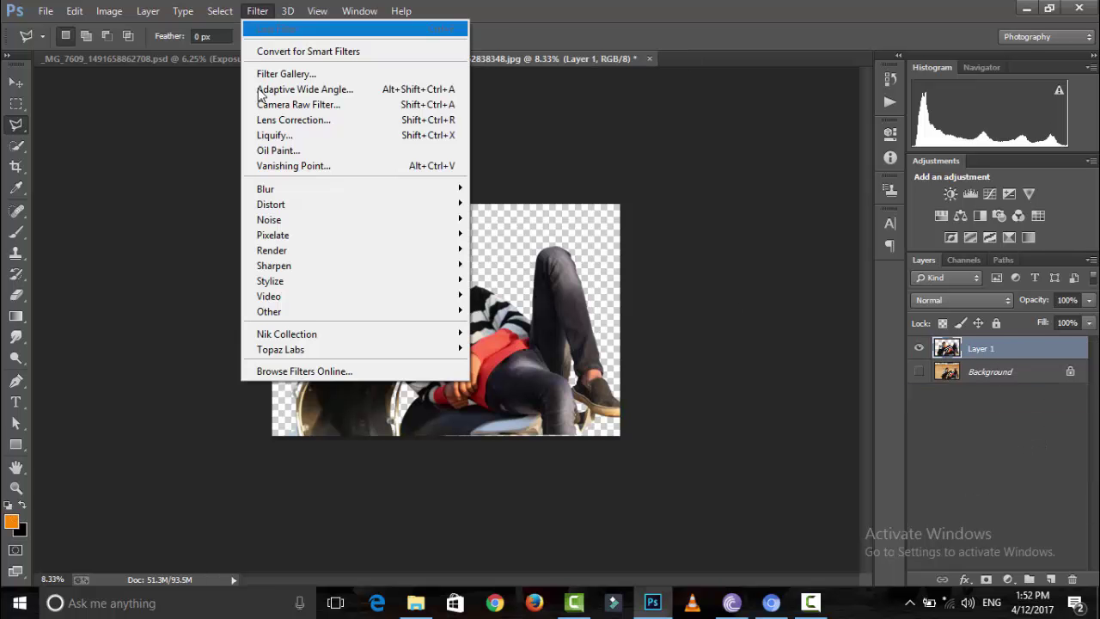
left_click(162, 137)
Start Place and browse Local Disk (E:) to the 700 Full HD background folder
left_click(45, 10)
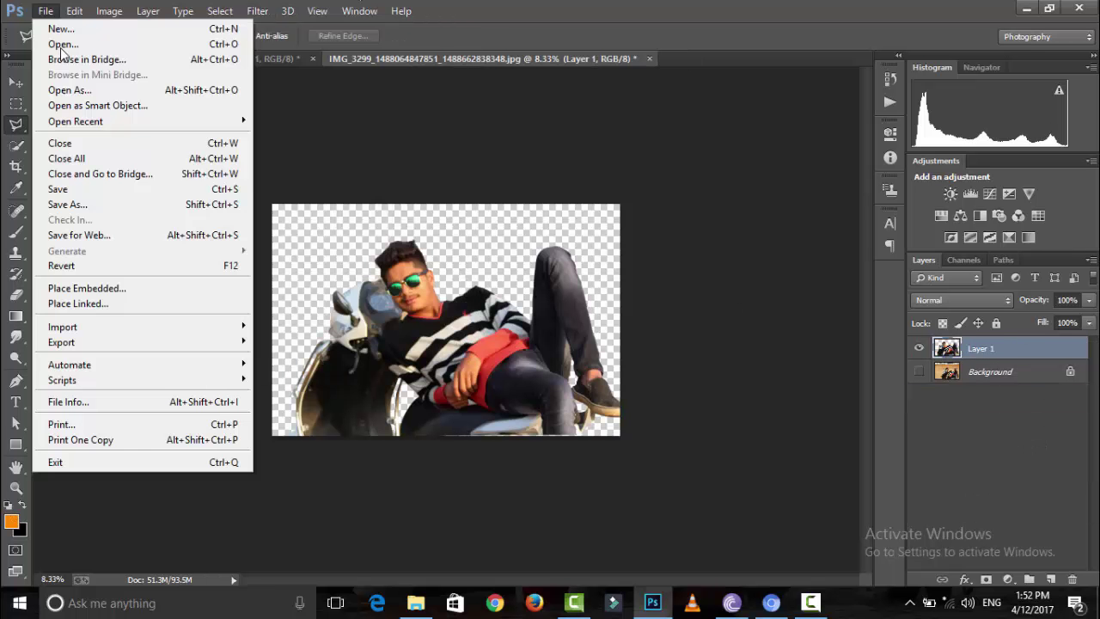
left_click(129, 288)
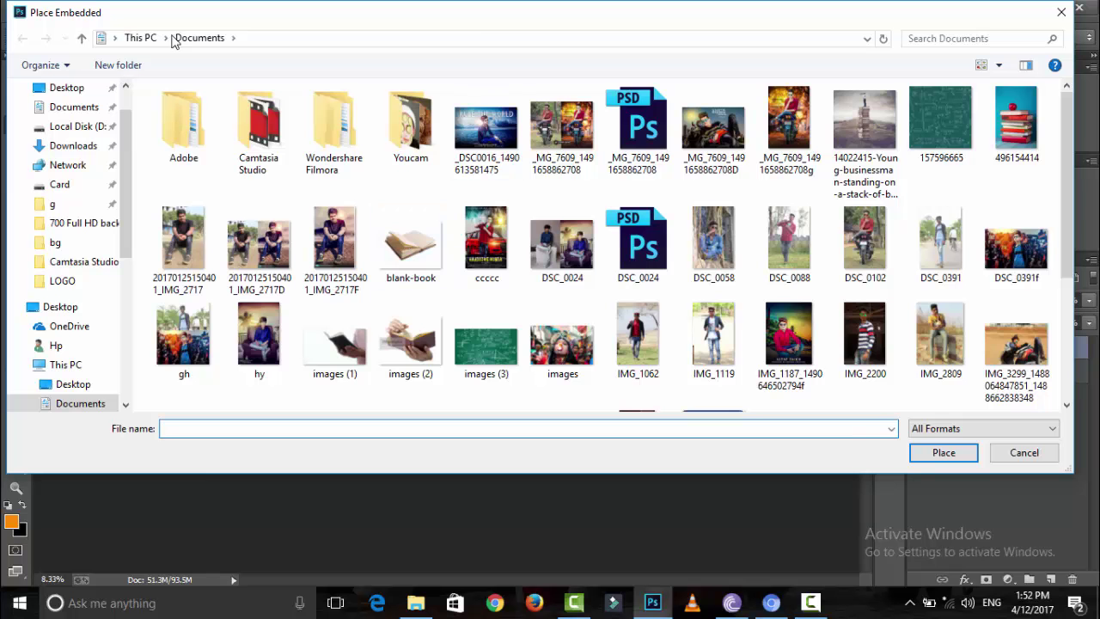
left_click(140, 38)
double_click(658, 247)
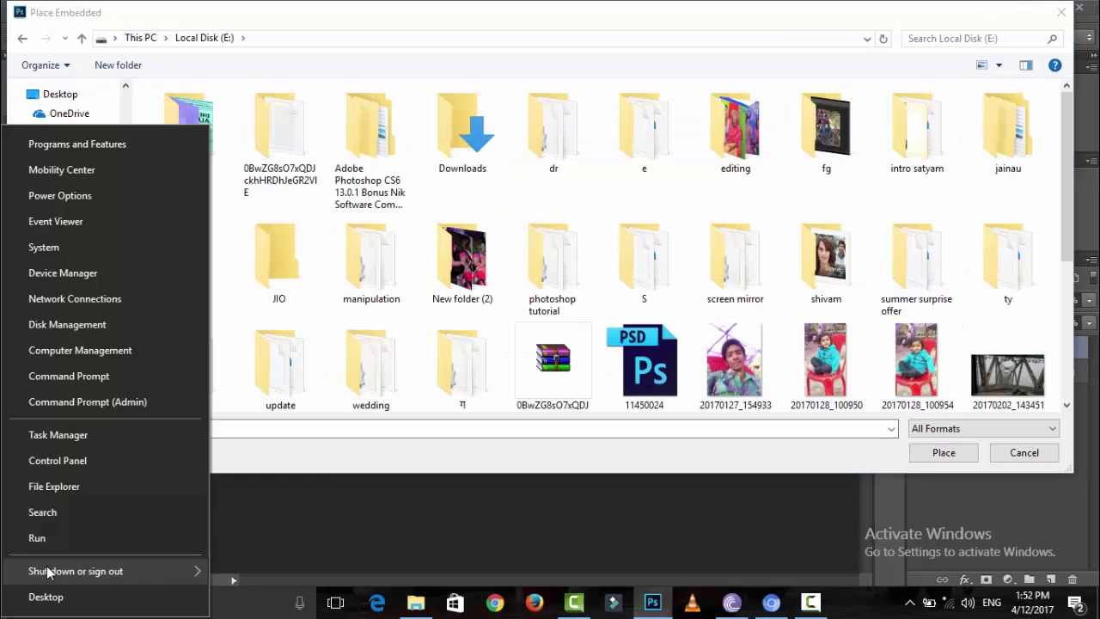
left_click(43, 542)
left_click(145, 558)
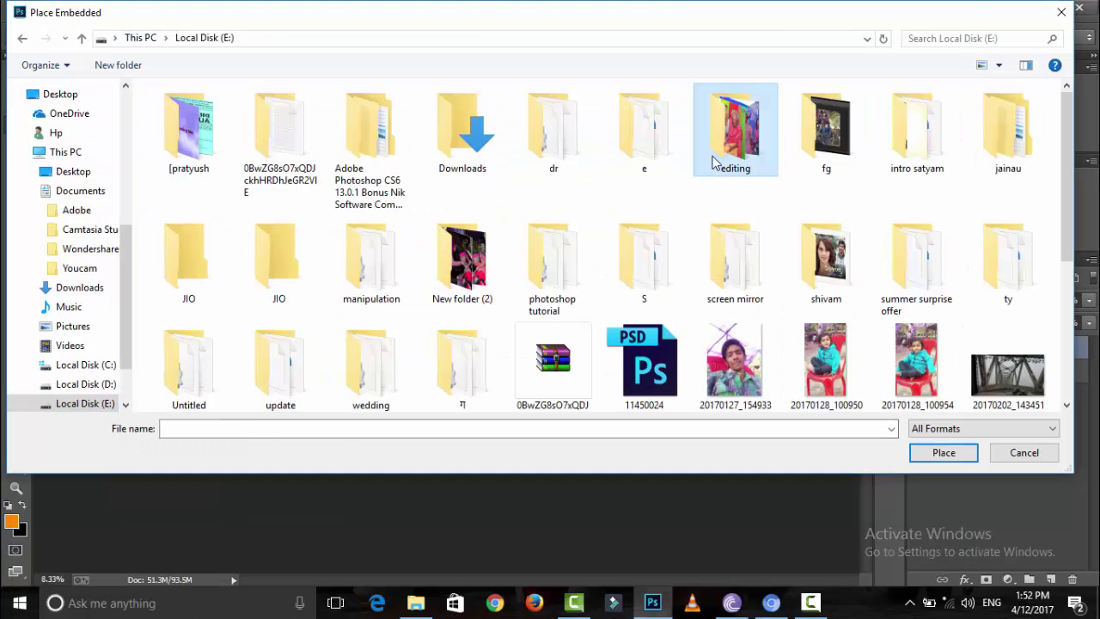
double_click(734, 129)
left_click(204, 38)
double_click(266, 112)
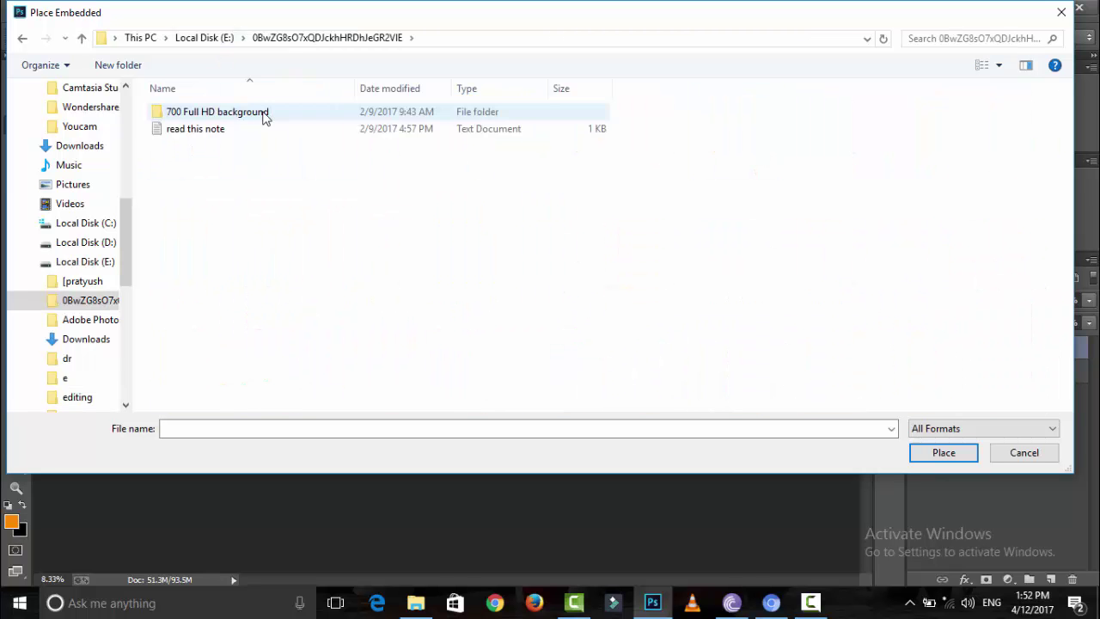
Find the city skyline image (31) in the folder and place it into the document
scroll(768, 344, "down", 2)
scroll(746, 338, "down", 1)
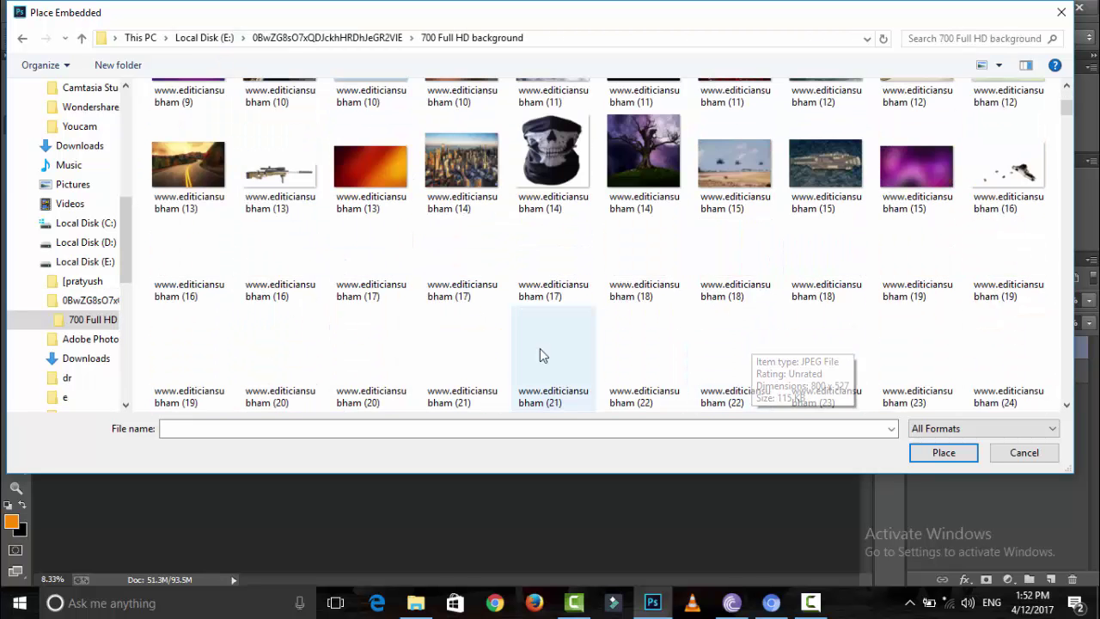
scroll(539, 348, "down", 2)
scroll(539, 348, "down", 2)
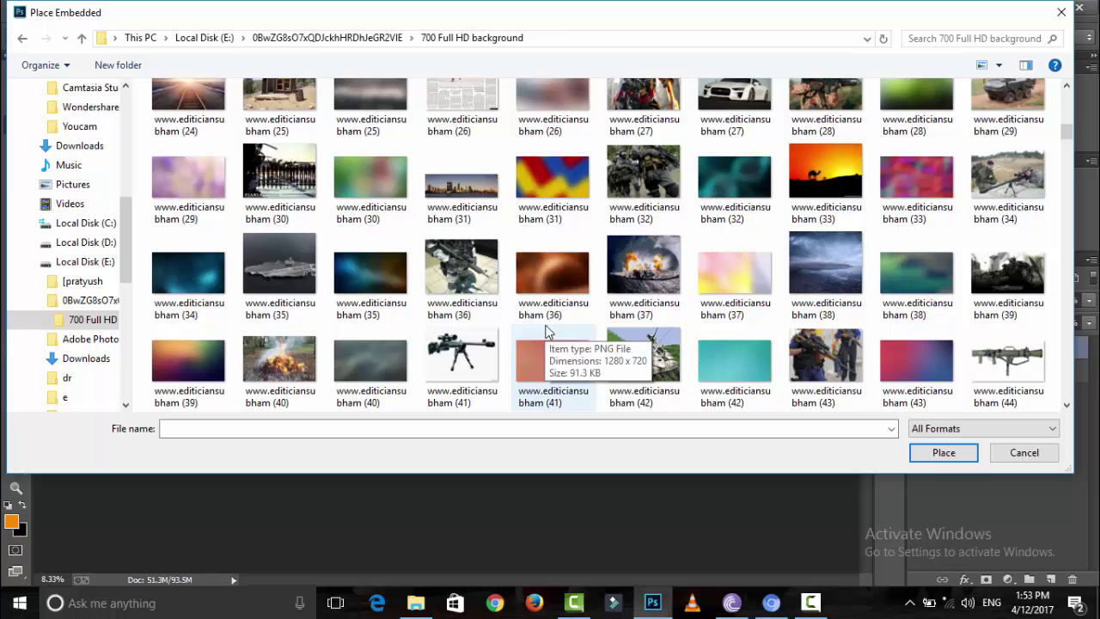
scroll(545, 329, "down", 1)
scroll(515, 334, "down", 2)
scroll(491, 336, "down", 1)
scroll(491, 336, "down", 1)
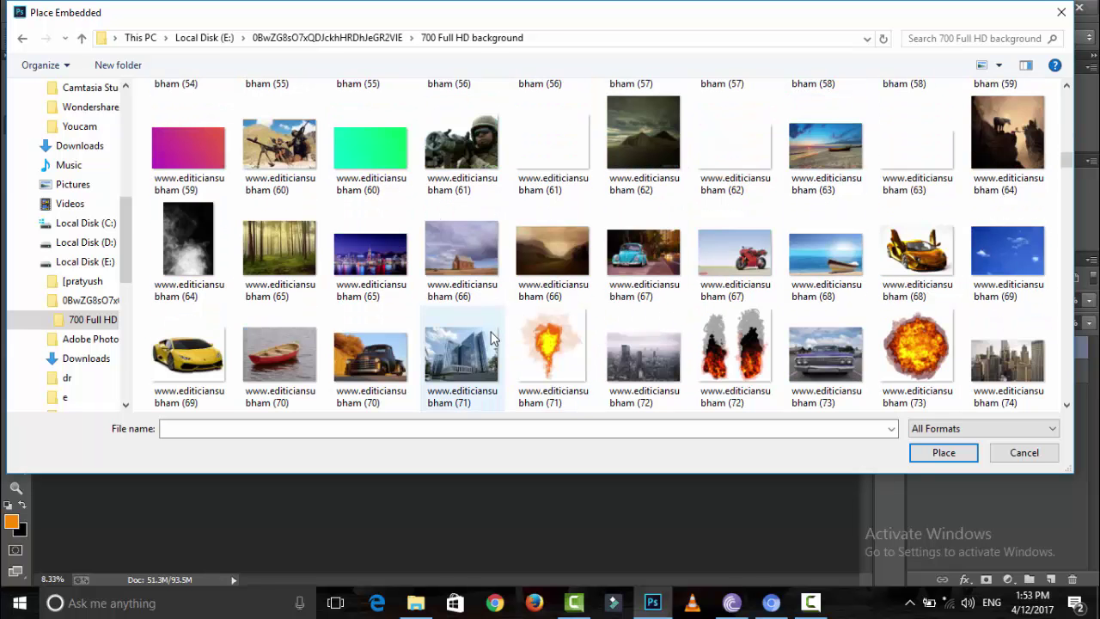
scroll(558, 269, "up", 1)
scroll(550, 258, "up", 2)
scroll(481, 215, "up", 2)
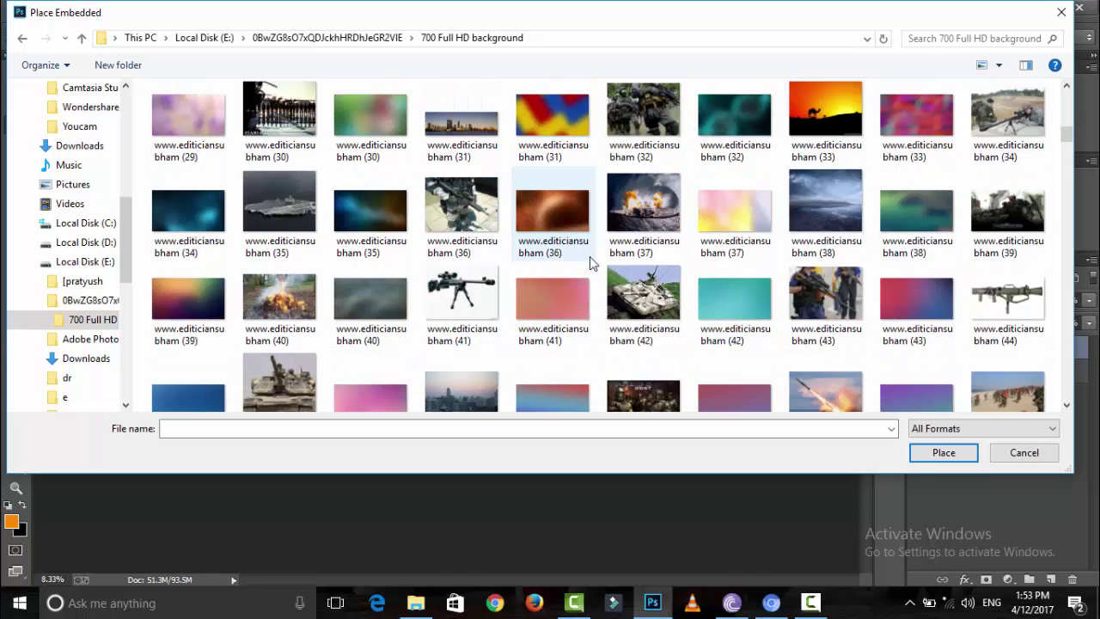
scroll(405, 137, "up", 1)
double_click(451, 137)
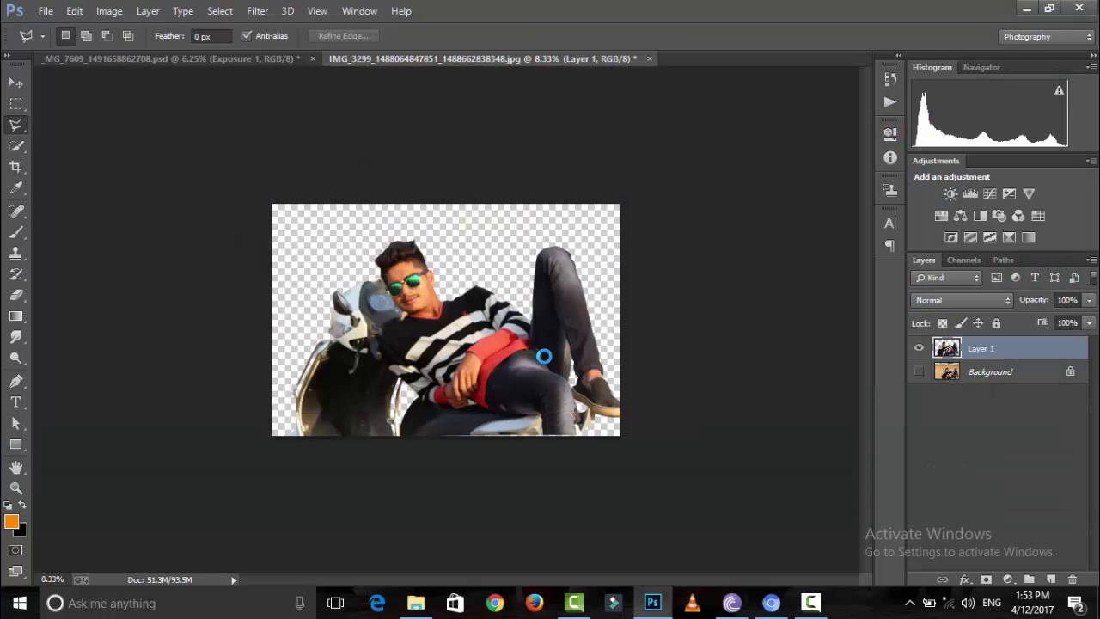
Scale the placed skyline to about 500% and stretch it to cover the canvas
left_click_drag(497, 340, 910, 473)
mouse_move(760, 398)
left_mouse_down()
mouse_move(559, 326)
mouse_move(572, 361)
left_mouse_up()
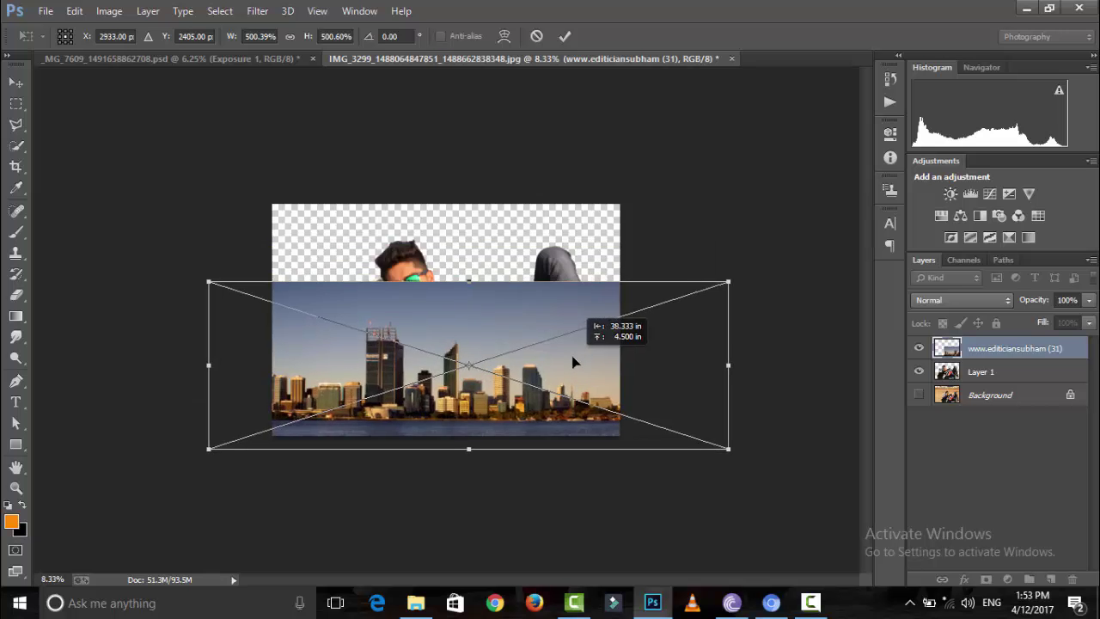
left_click_drag(474, 278, 473, 194)
left_click_drag(437, 287, 470, 288)
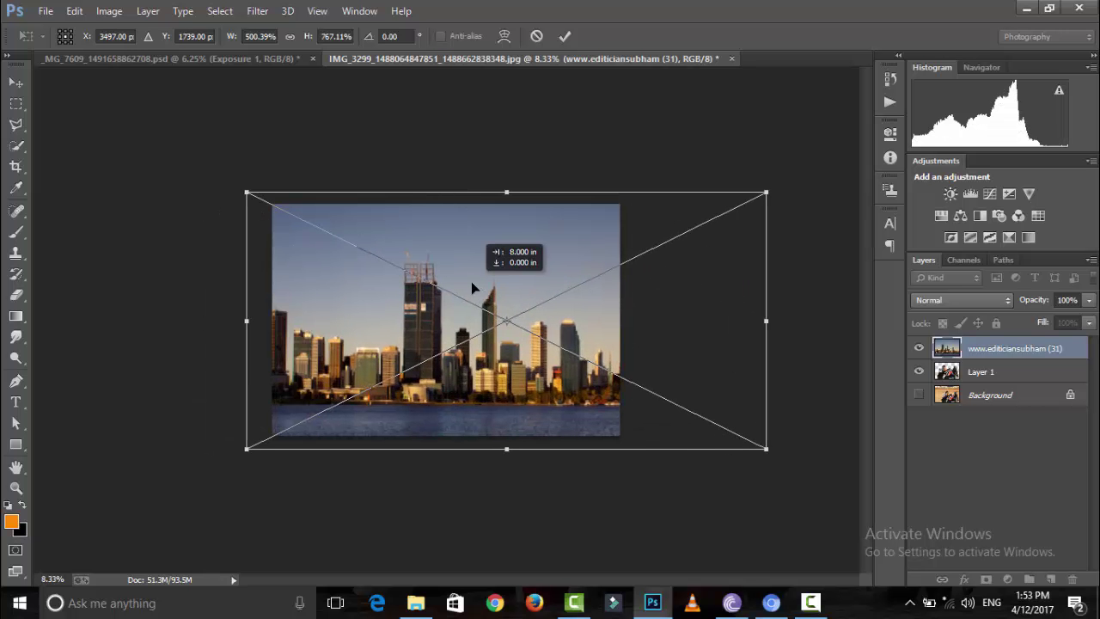
left_click(564, 36)
Move the skyline layer beneath the man cut-out and nudge it into position
left_click_drag(981, 348, 987, 382)
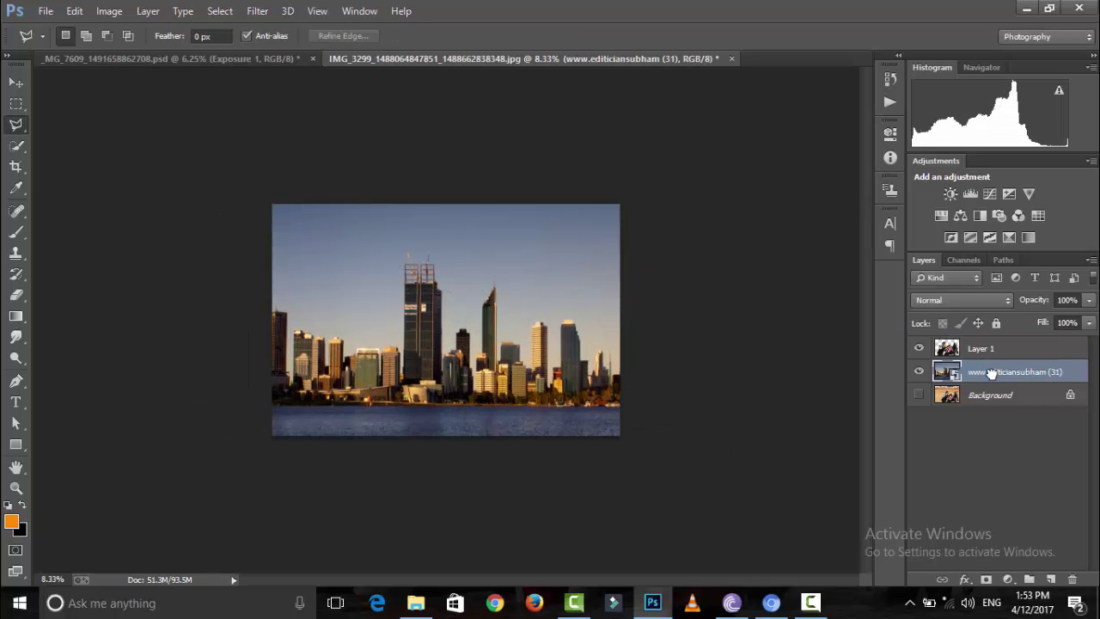
left_click(19, 85)
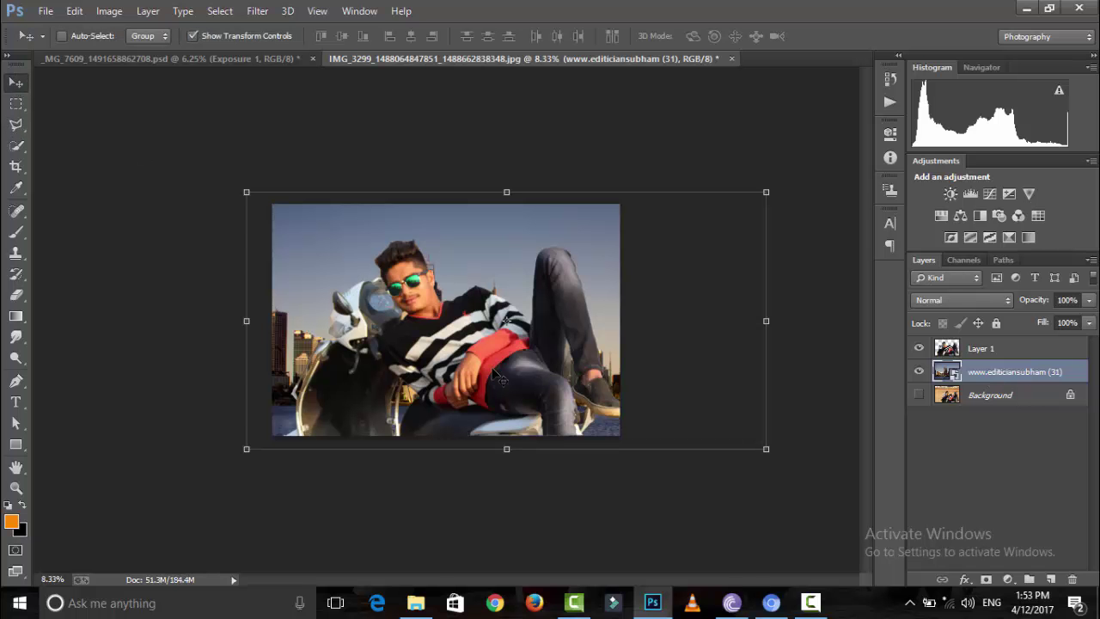
left_click_drag(697, 320, 709, 318)
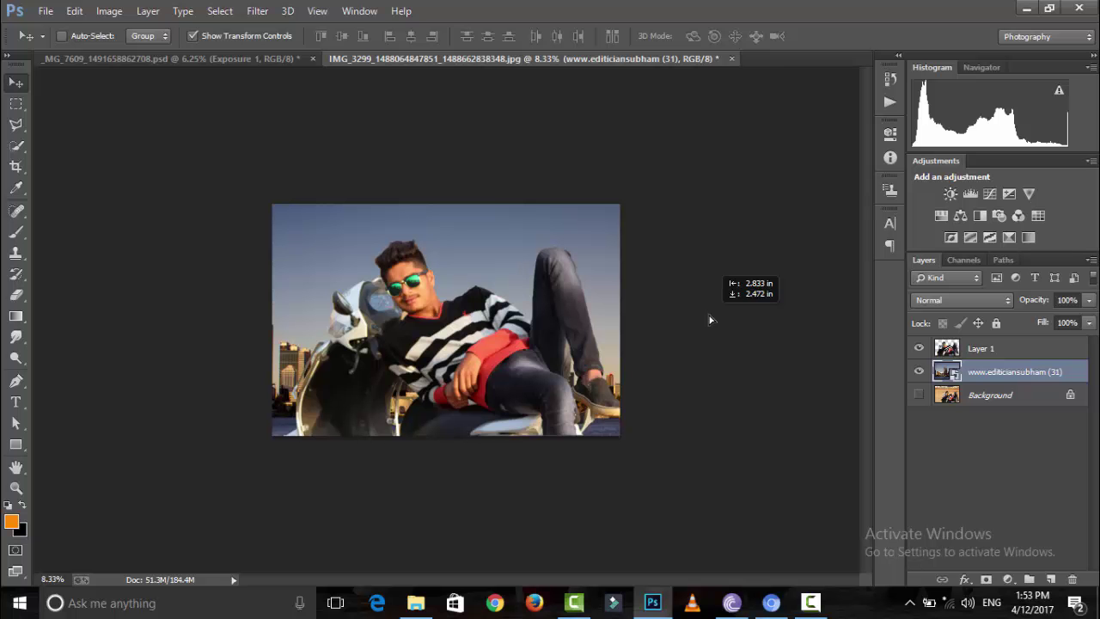
left_click(19, 107)
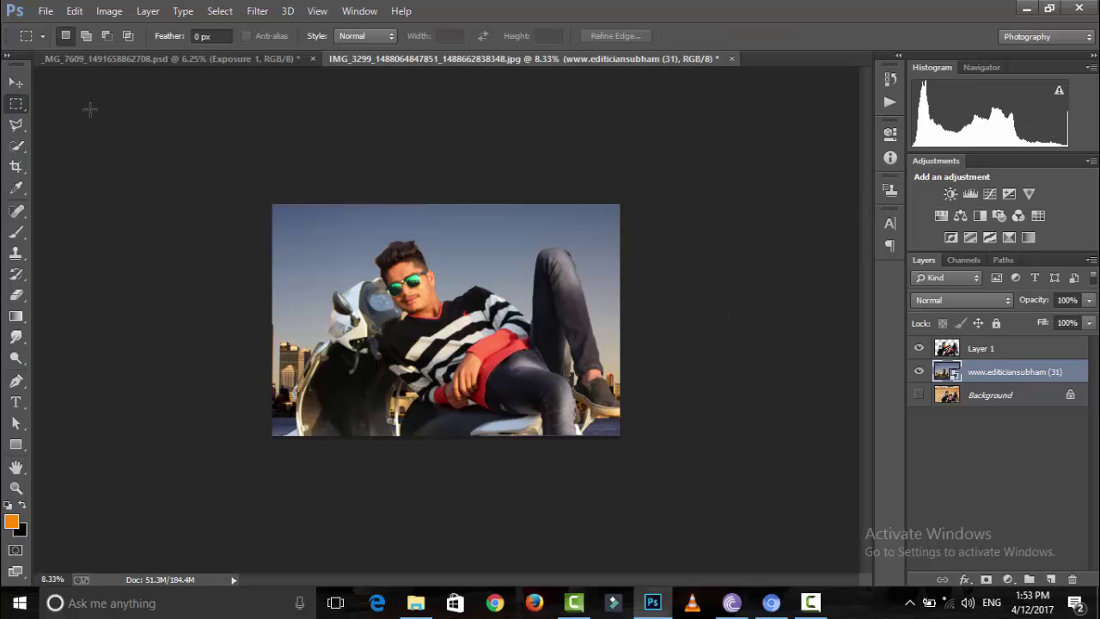
left_click(257, 11)
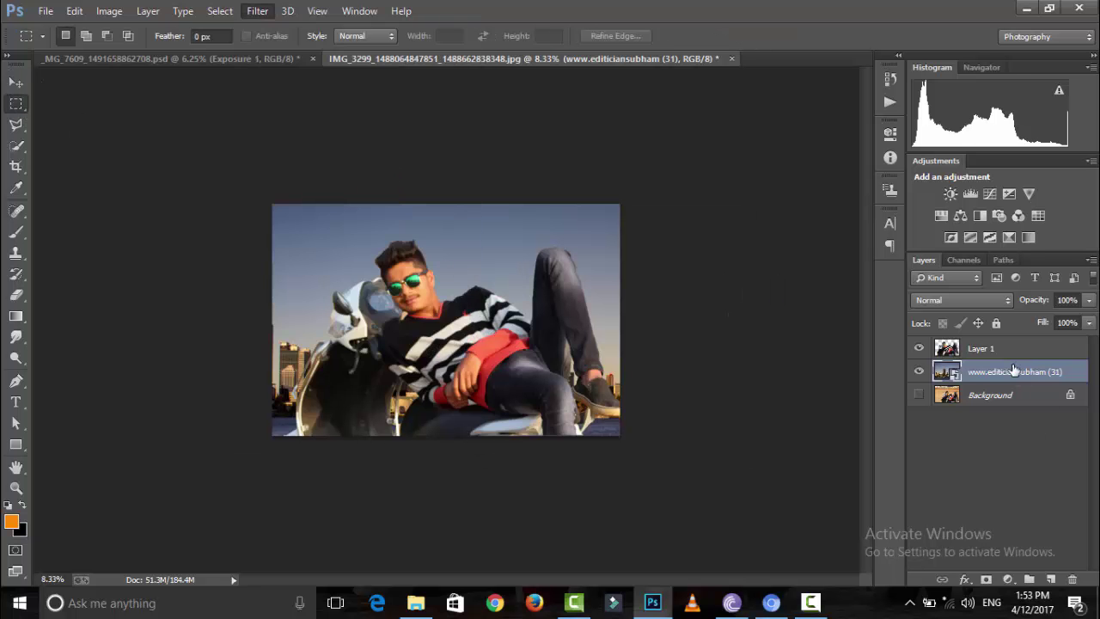
Rasterize the skyline layer and select Layer 1
right_click(1014, 371)
left_click(731, 241)
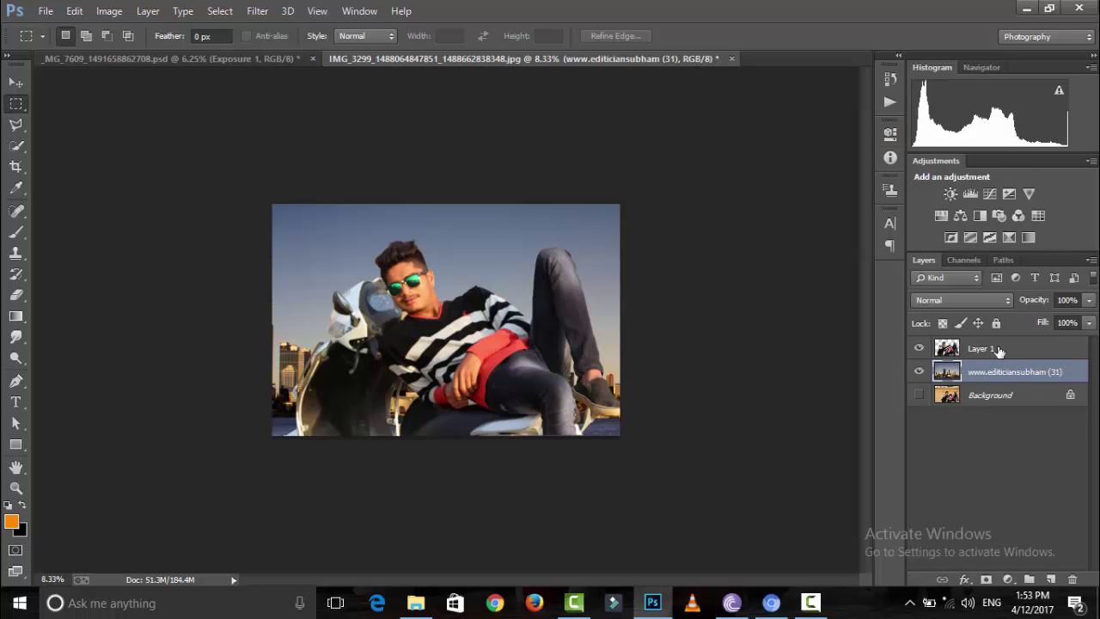
left_click(998, 350)
Duplicate Layer 1; in Camera Raw set highlights -40, shadows +42, whites +33, blacks +25, clarity +6, vibrance -18
key("ctrl+j")
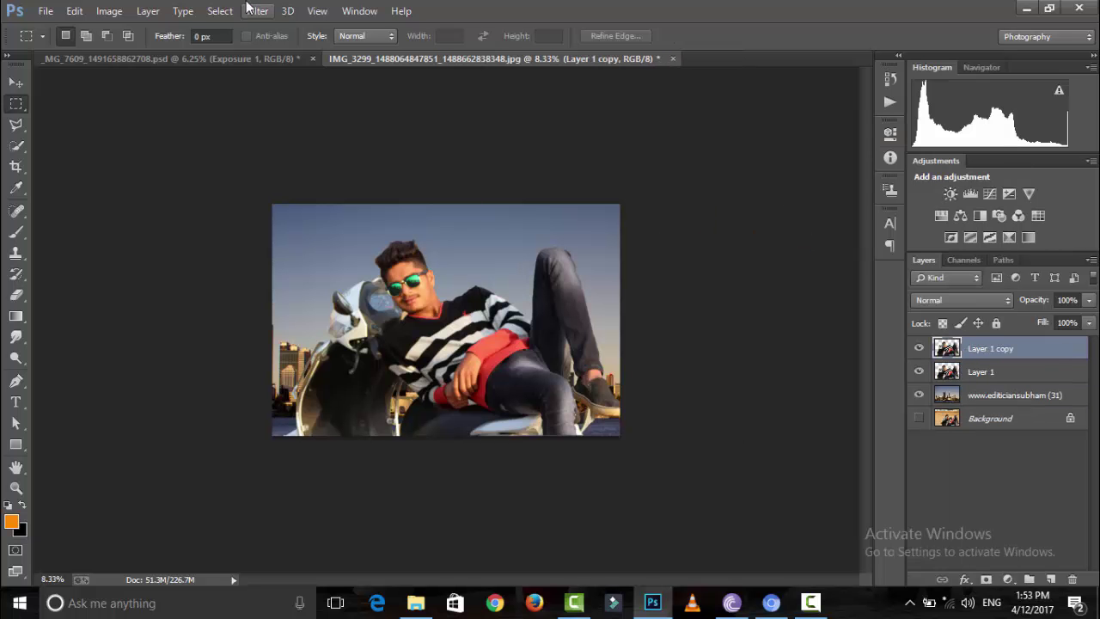
left_click(254, 10)
left_click(277, 102)
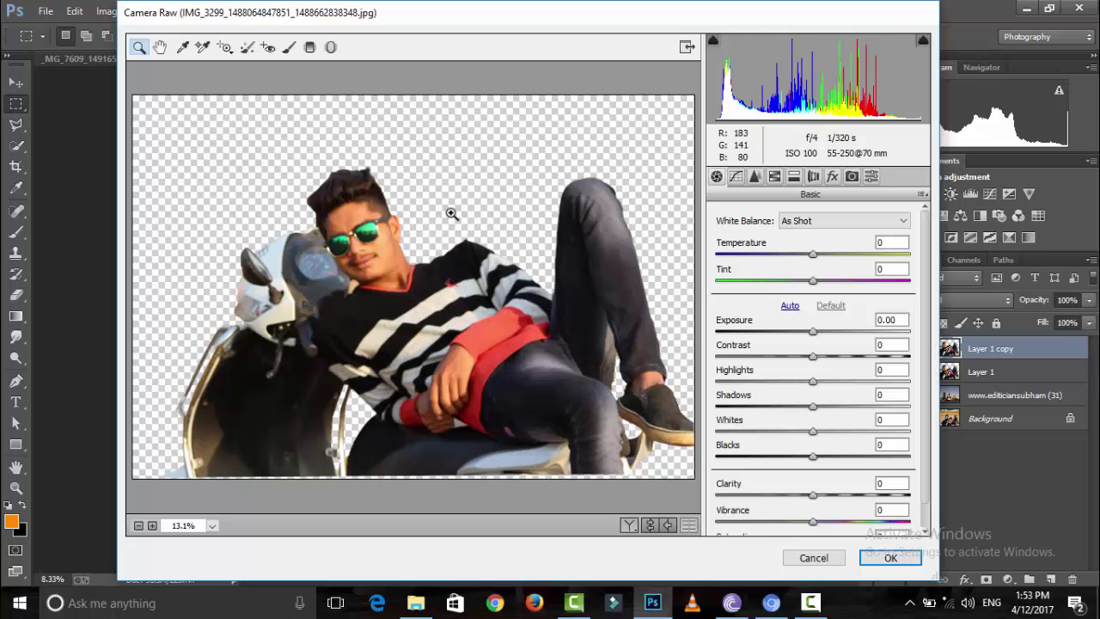
left_click(774, 381)
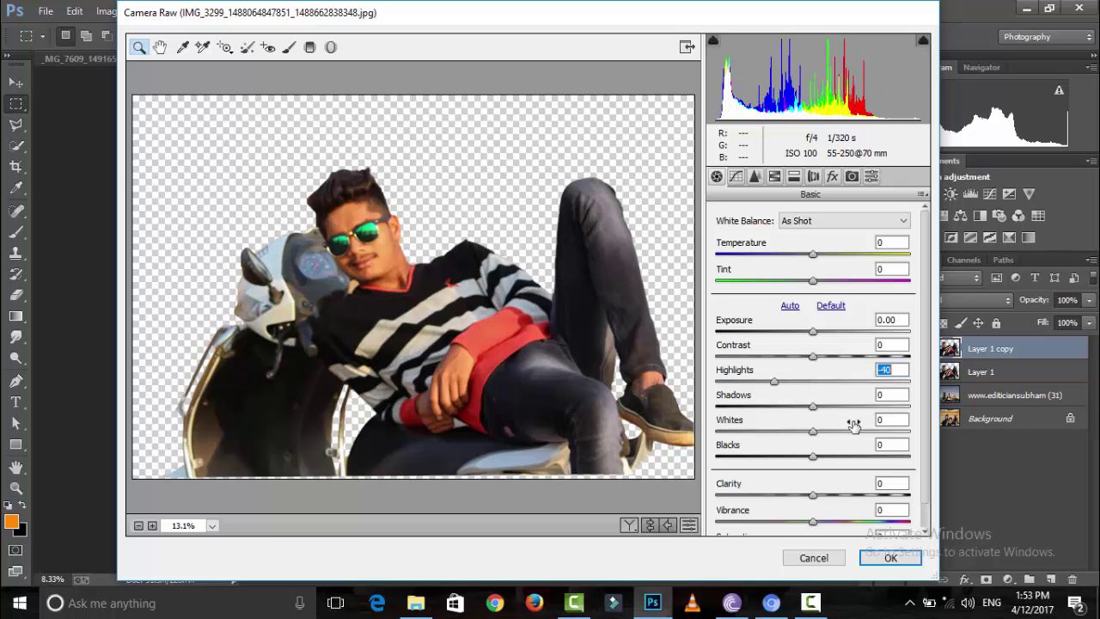
left_click(853, 406)
left_click(844, 431)
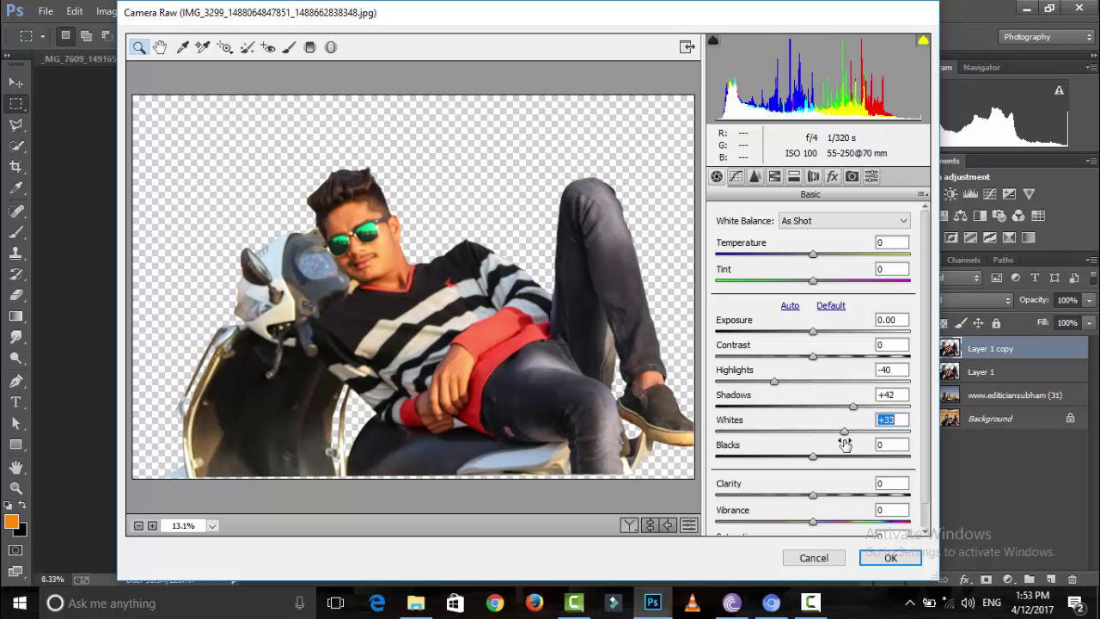
left_click(836, 456)
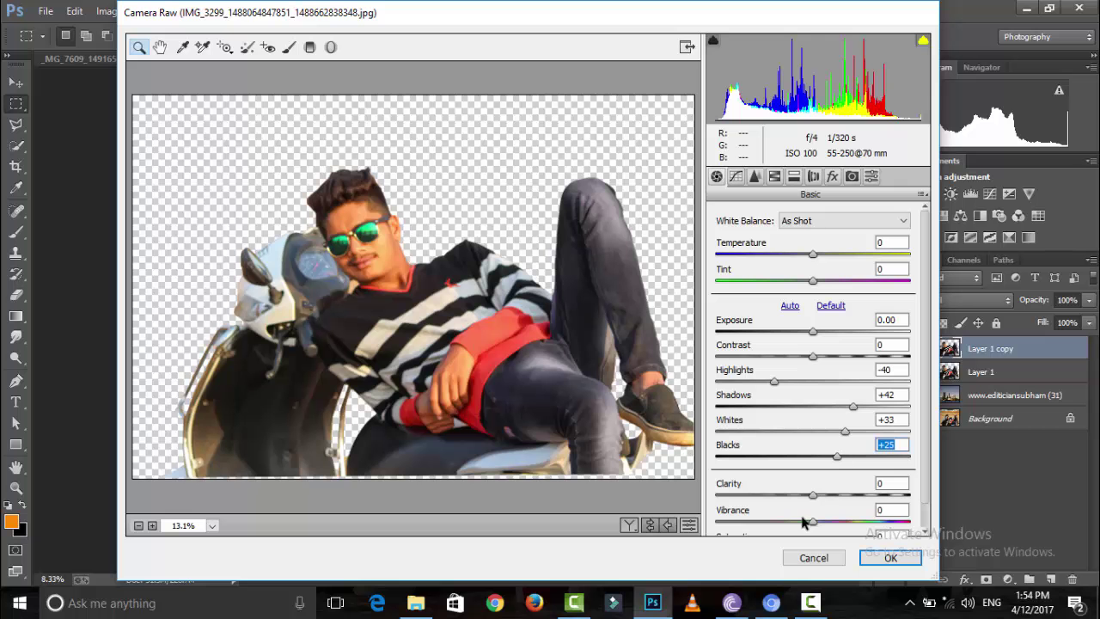
left_click(818, 495)
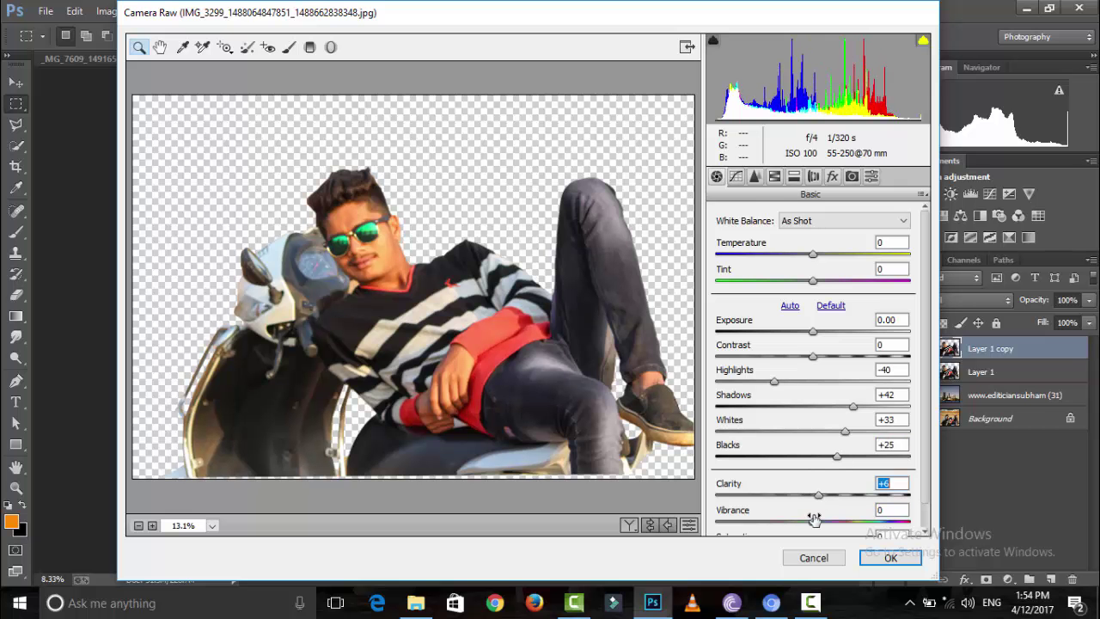
left_click_drag(813, 519, 794, 524)
Brighten the oranges' luminance and shift the oranges' hue to +18 in HSL
left_click(774, 176)
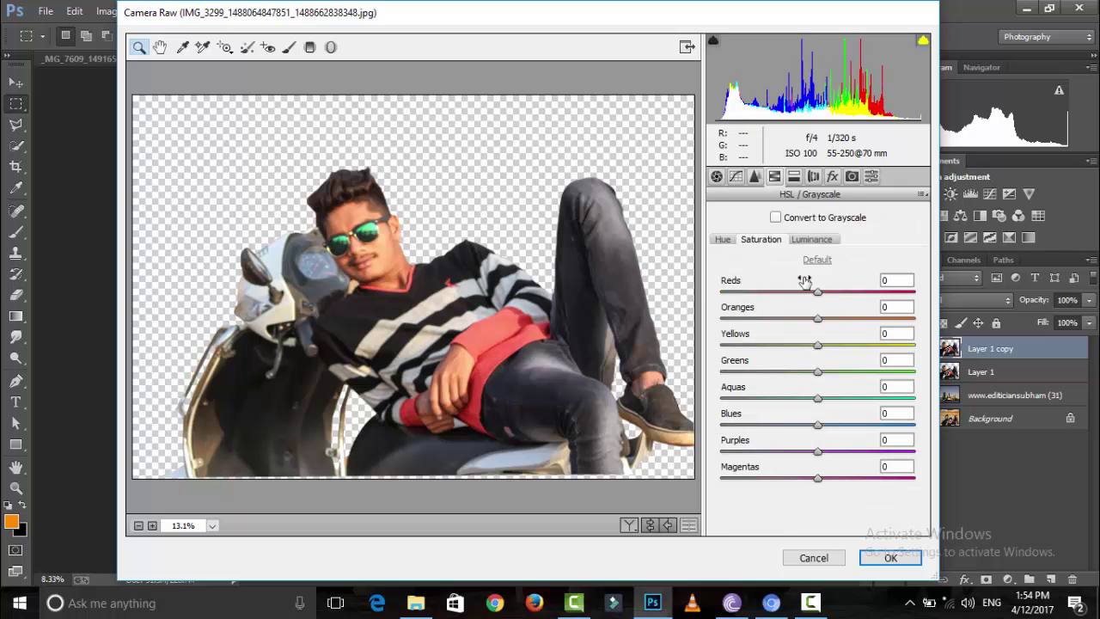
left_click(811, 239)
left_click(846, 318)
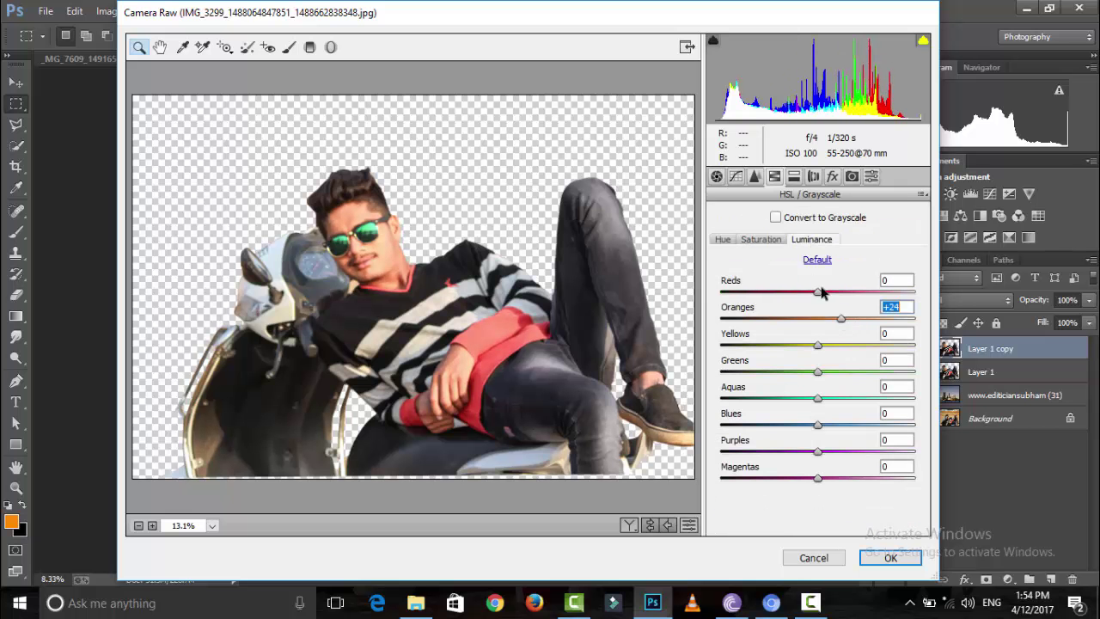
left_click(723, 239)
left_click_drag(817, 318, 841, 319)
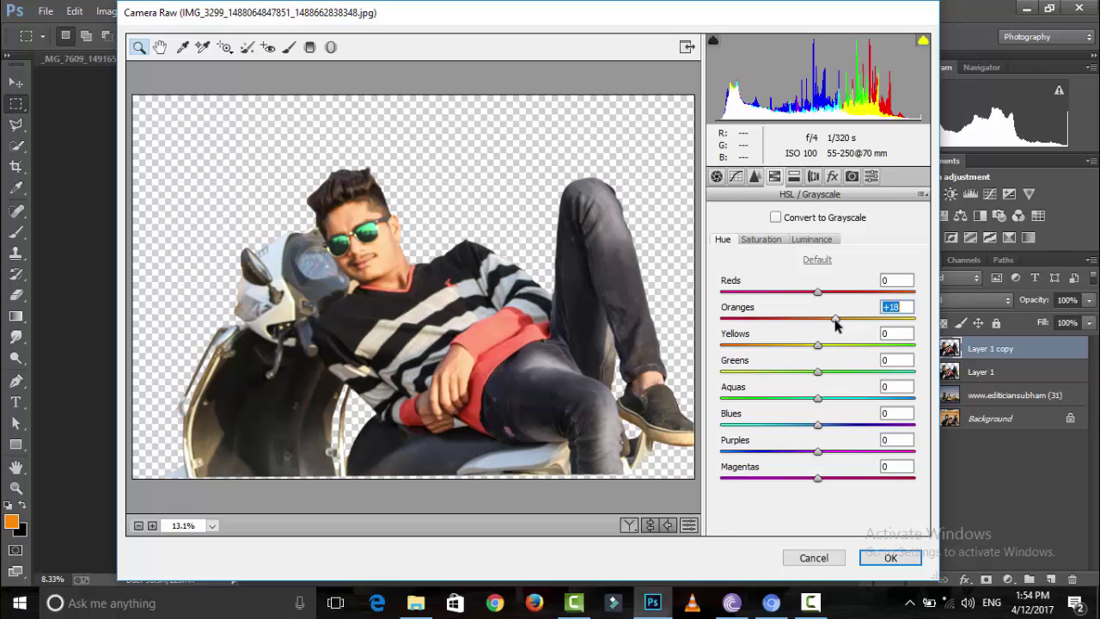
Set blue primary saturation -13, luminance noise reduction 18, nudge exposure; apply, dismissing the memory error
left_click(717, 176)
left_click(852, 176)
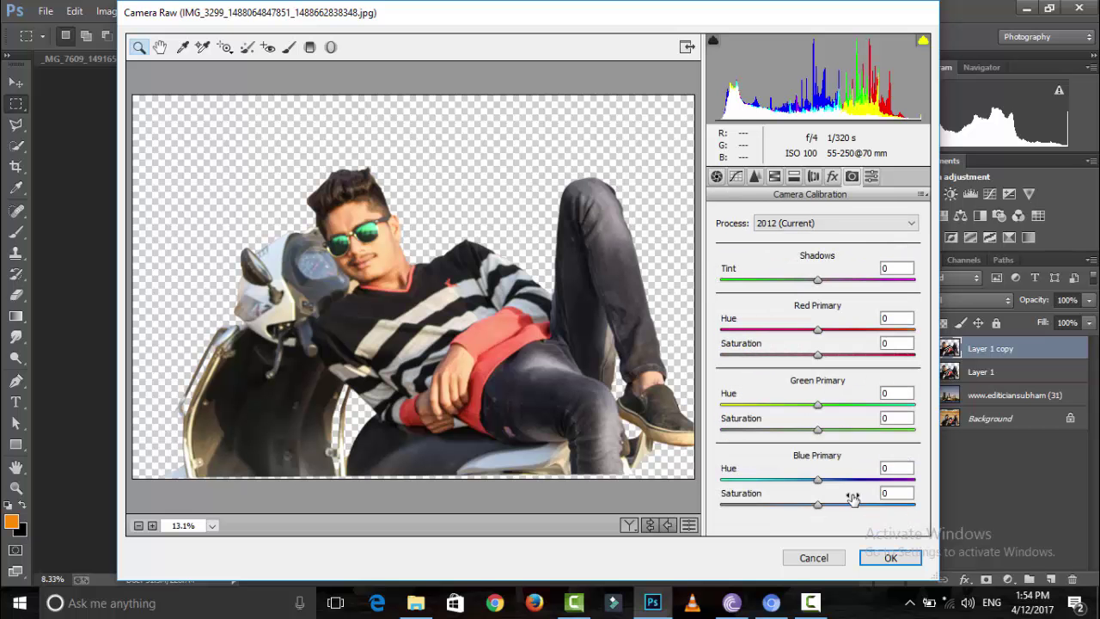
mouse_move(817, 505)
left_mouse_down()
mouse_move(805, 505)
mouse_move(811, 480)
left_mouse_up()
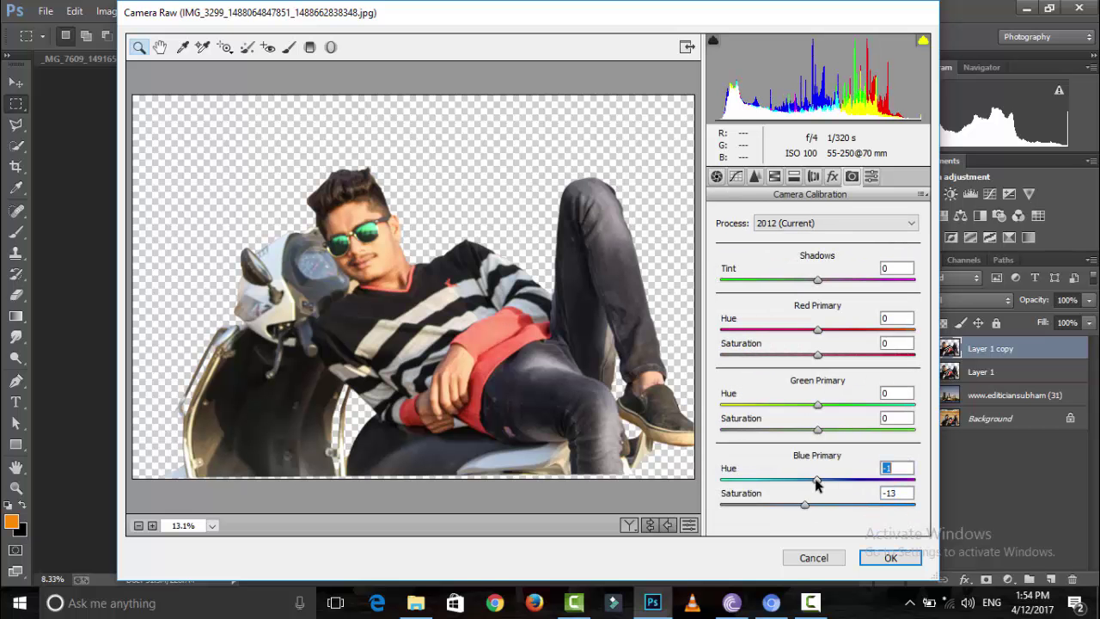
left_click(754, 177)
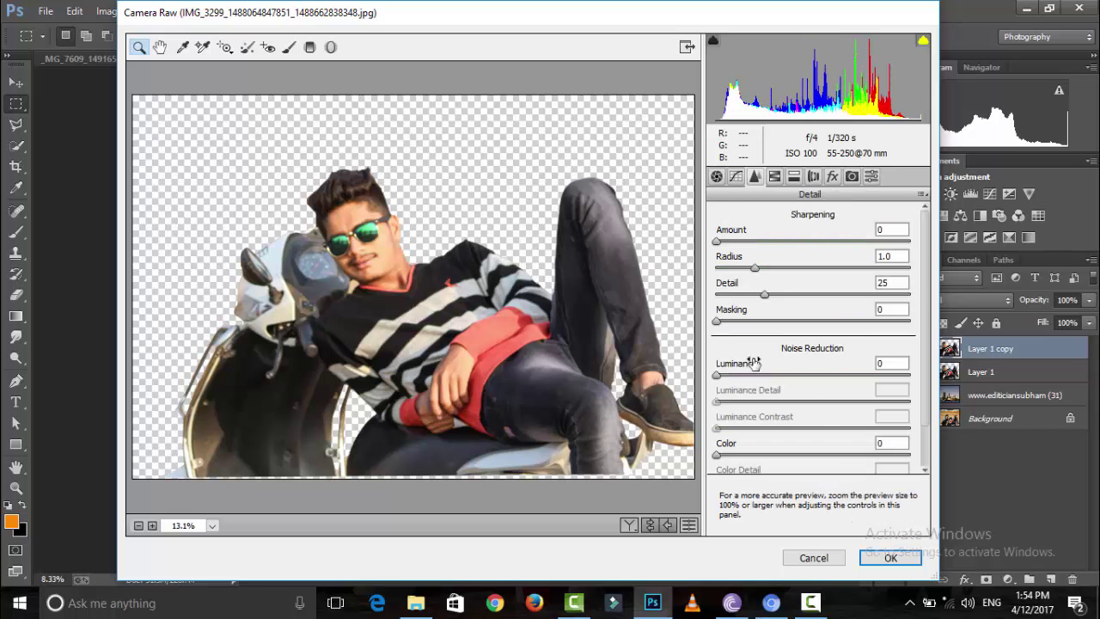
left_click(751, 375)
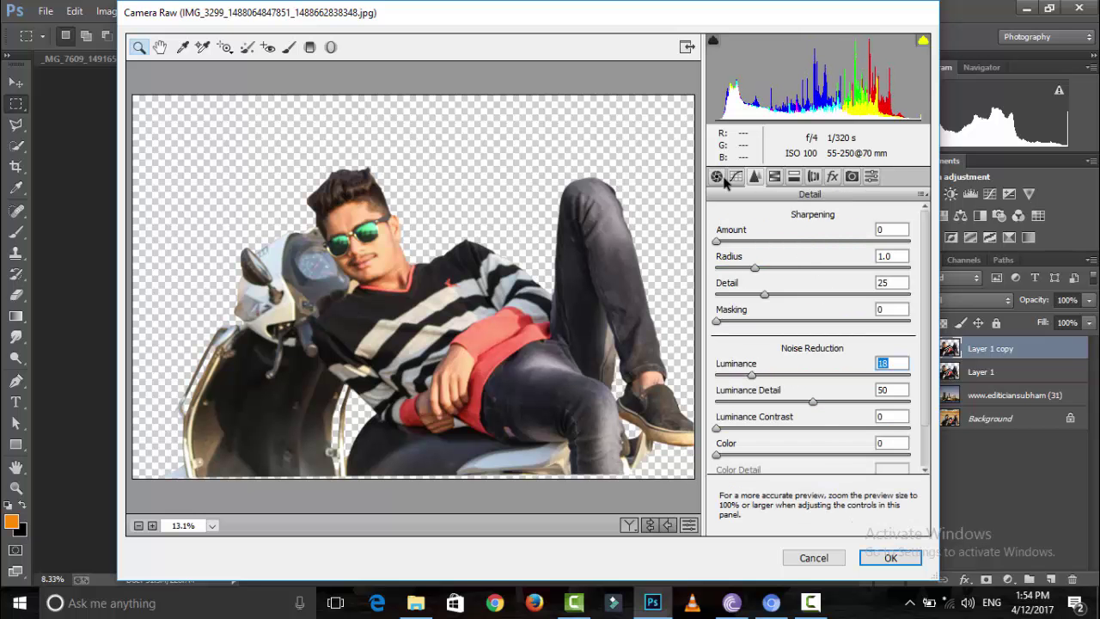
left_click(717, 176)
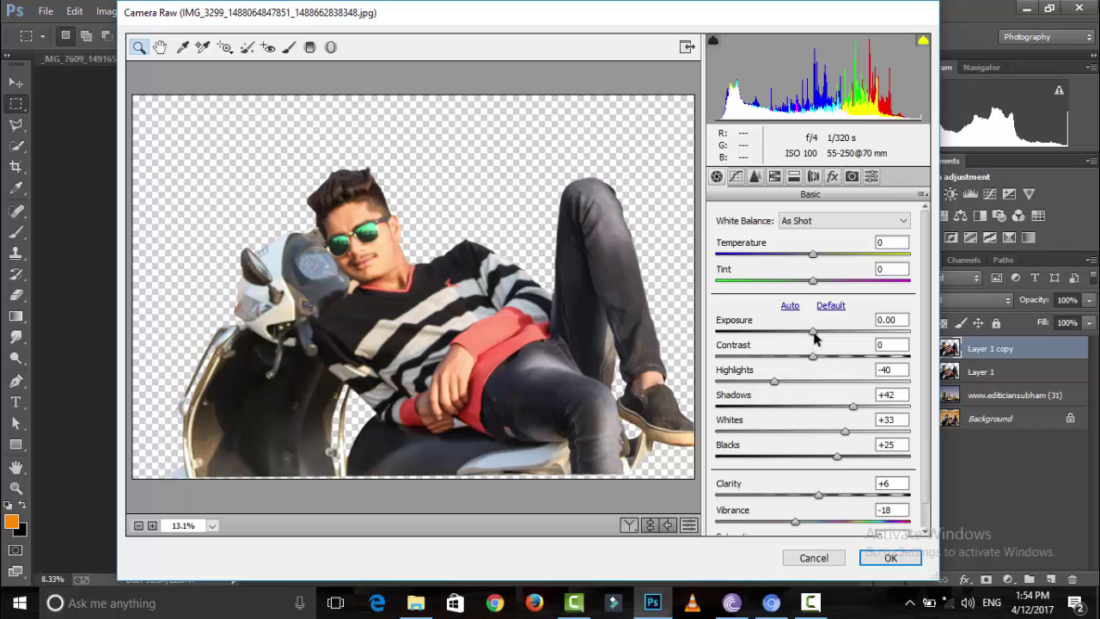
left_click_drag(812, 332, 818, 332)
left_click(894, 558)
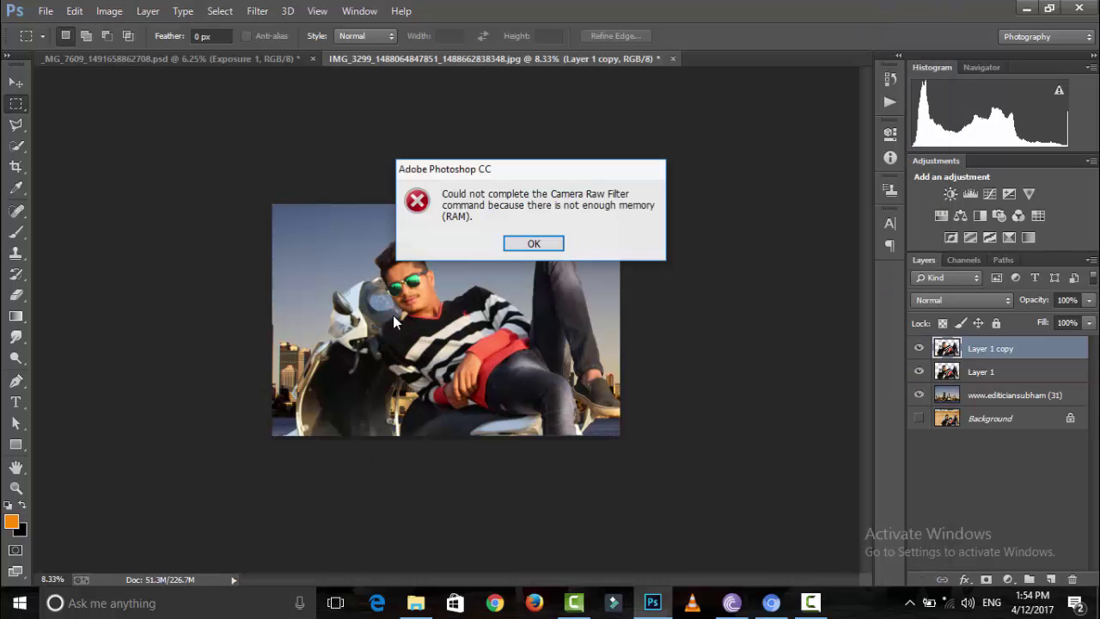
left_click(518, 243)
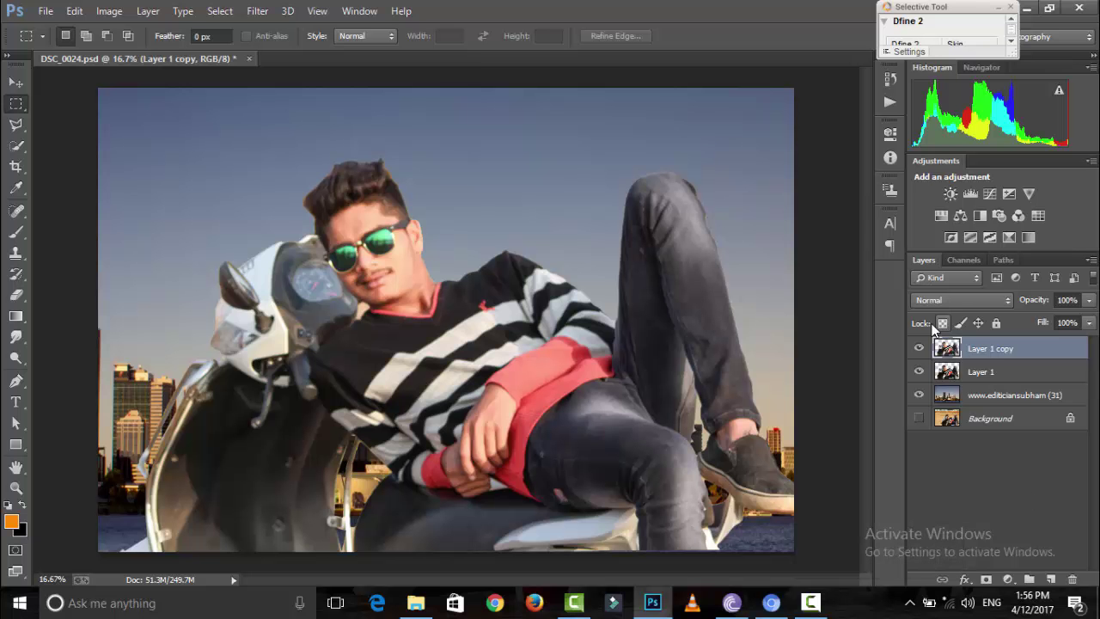
Duplicate the layer as Layer 1 copy 2 and raise Camera Raw contrast to +100
key("ctrl+j")
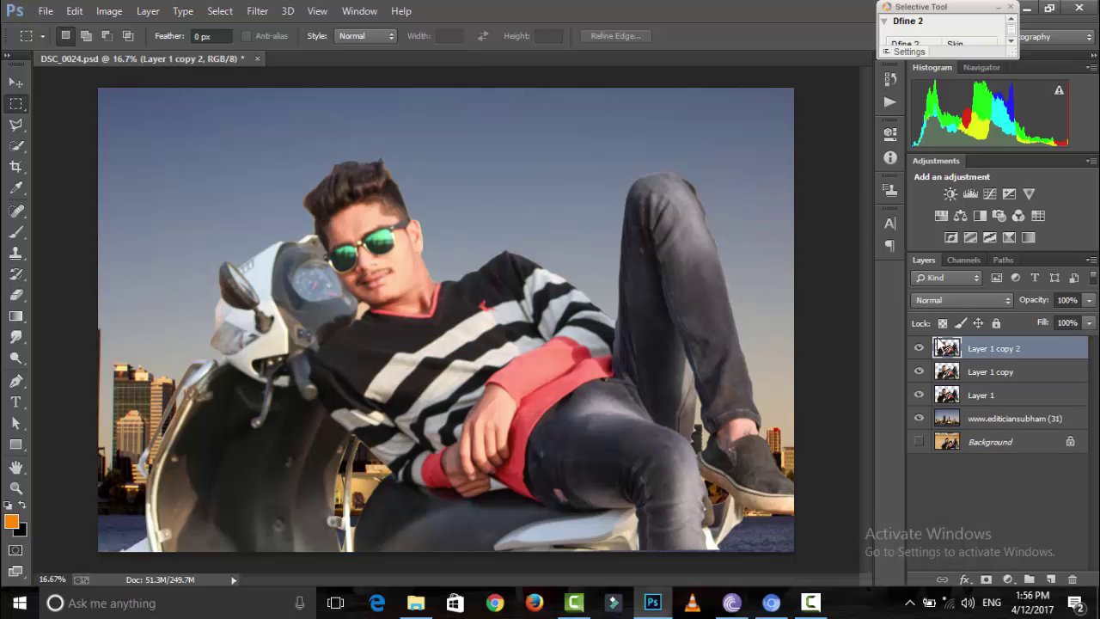
left_click(257, 10)
left_click(312, 105)
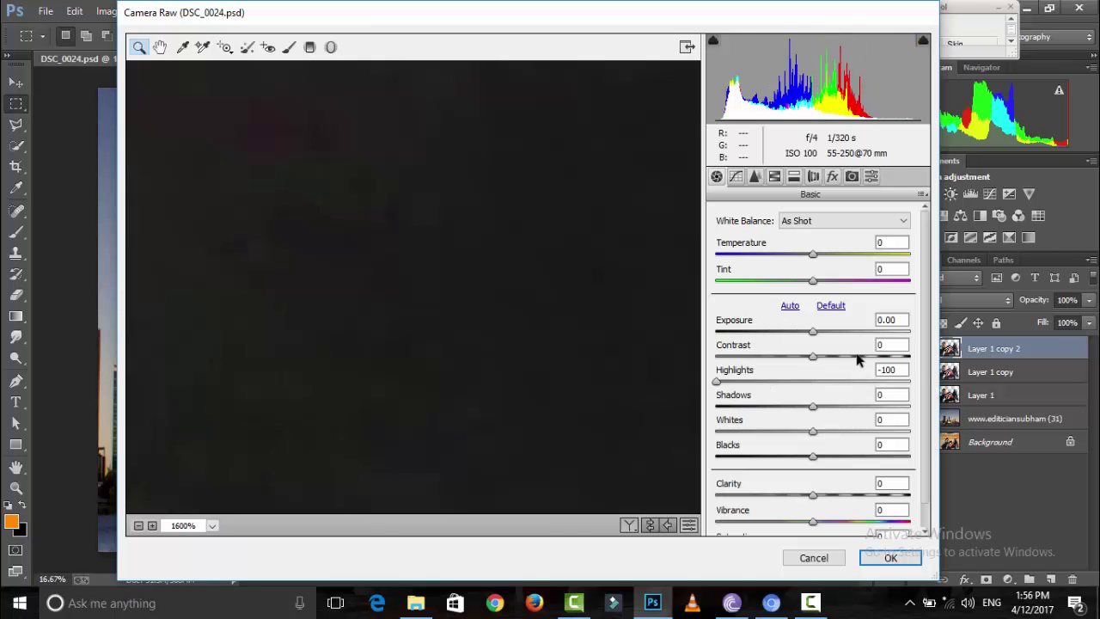
left_click_drag(812, 355, 937, 359)
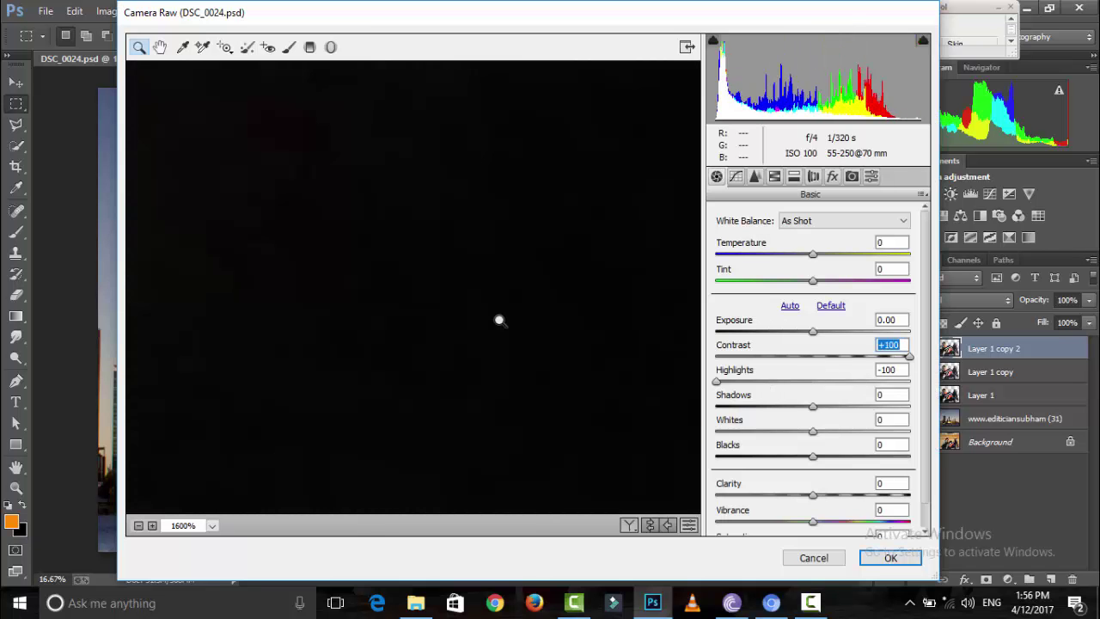
Zoom the preview to 12.5%; set shadows +100, highlights and whites -100, blacks -75, clarity +63
right_click(557, 178)
left_click(557, 195)
left_click(486, 235)
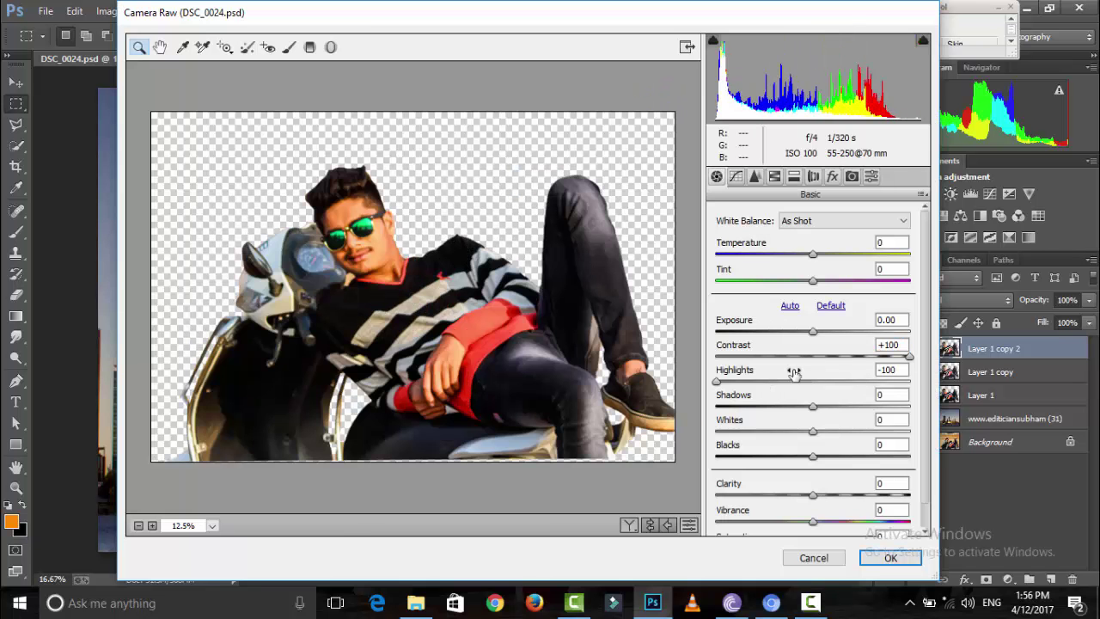
left_click_drag(812, 406, 910, 409)
mouse_move(785, 430)
left_mouse_down()
mouse_move(714, 430)
mouse_move(744, 463)
left_mouse_up()
left_click_drag(846, 495, 873, 496)
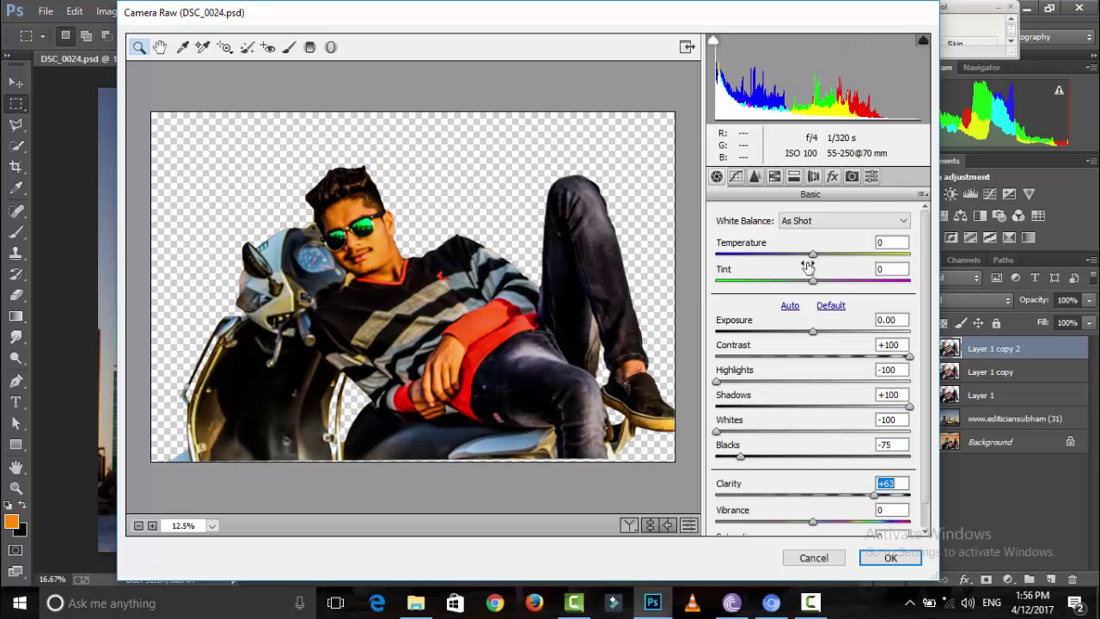
Set HSL saturation: reds +100, oranges +38, yellows +34, magentas and purples -100
left_click(774, 176)
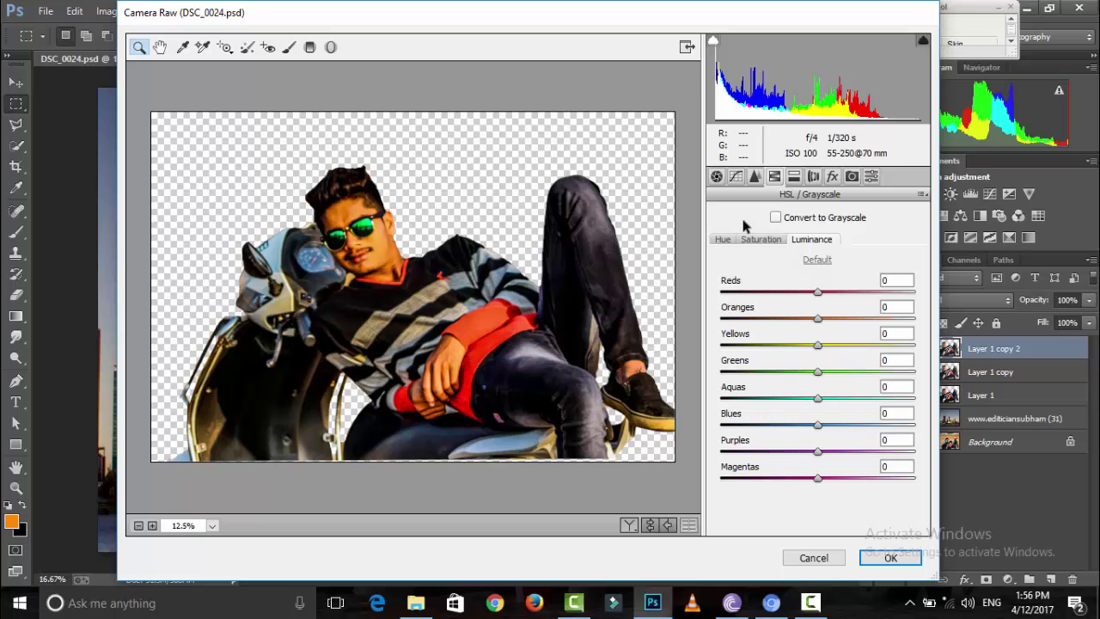
left_click(761, 240)
left_click_drag(847, 292, 953, 292)
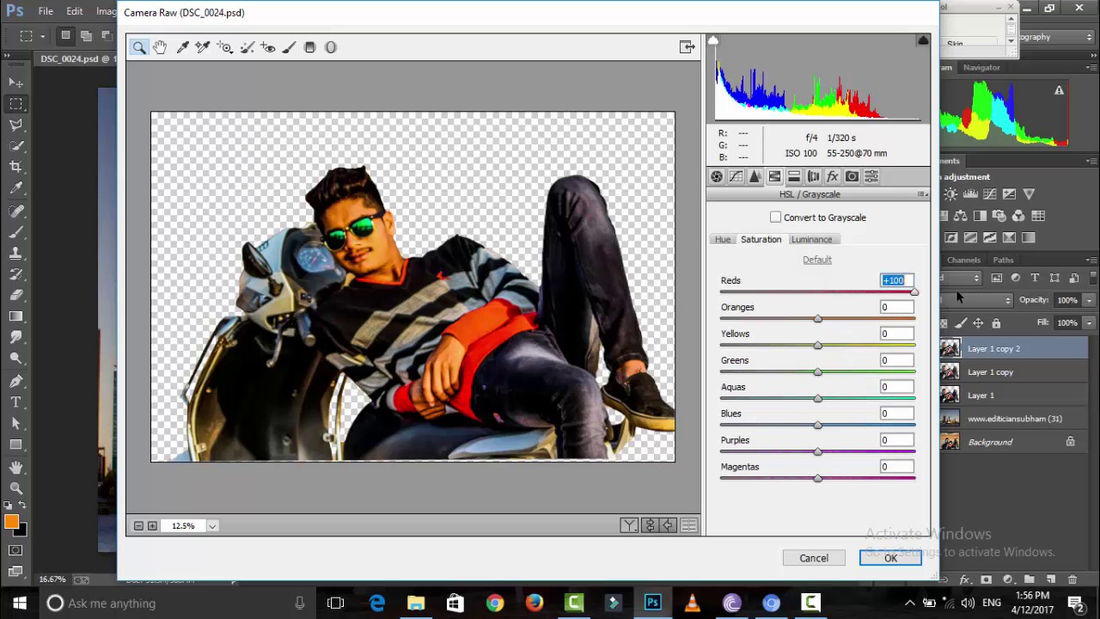
left_click(854, 319)
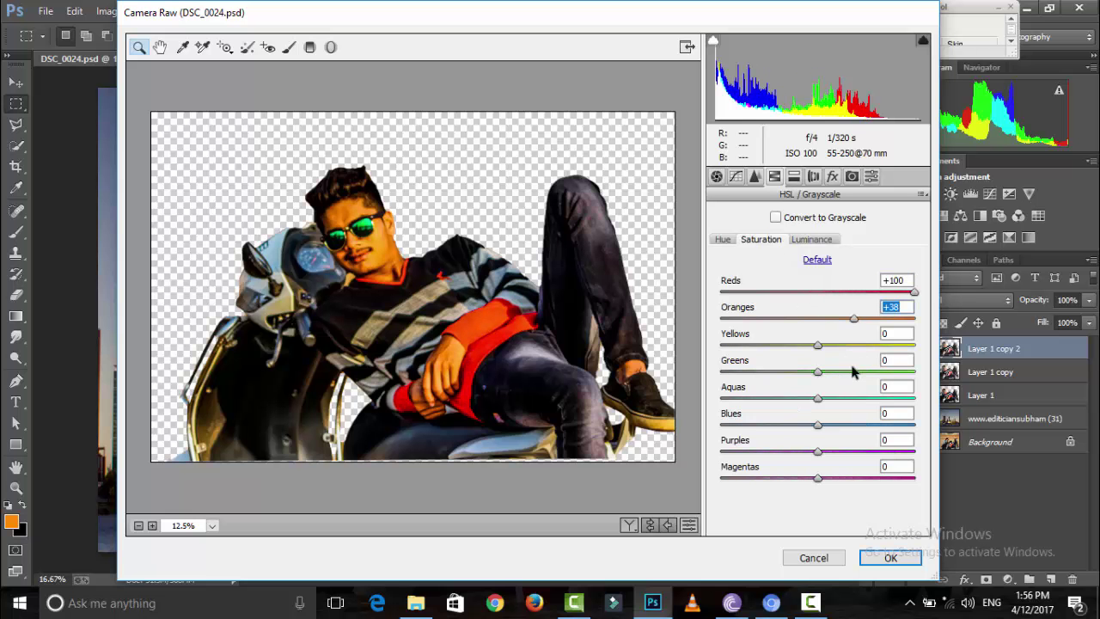
left_click(850, 345)
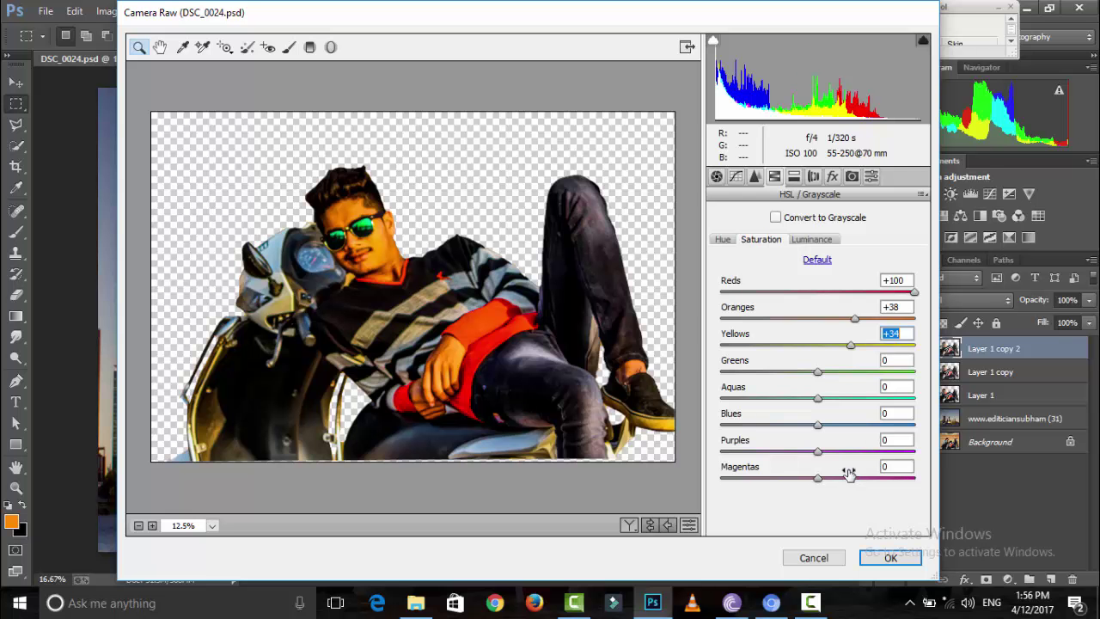
left_click(874, 451)
left_click(881, 478)
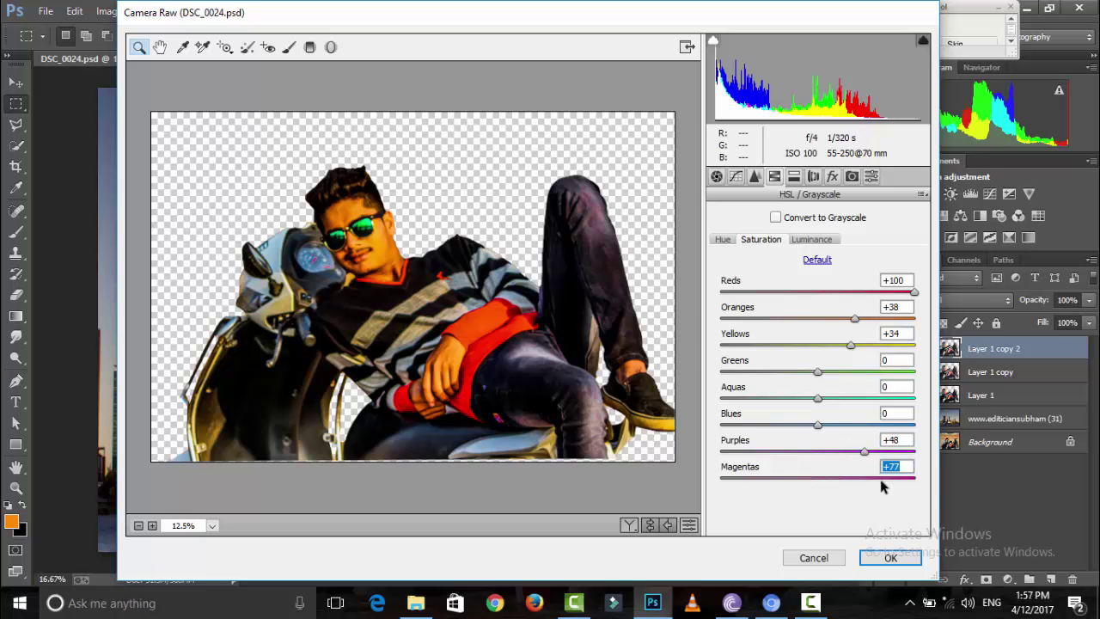
left_click(722, 486)
left_click_drag(799, 449, 670, 451)
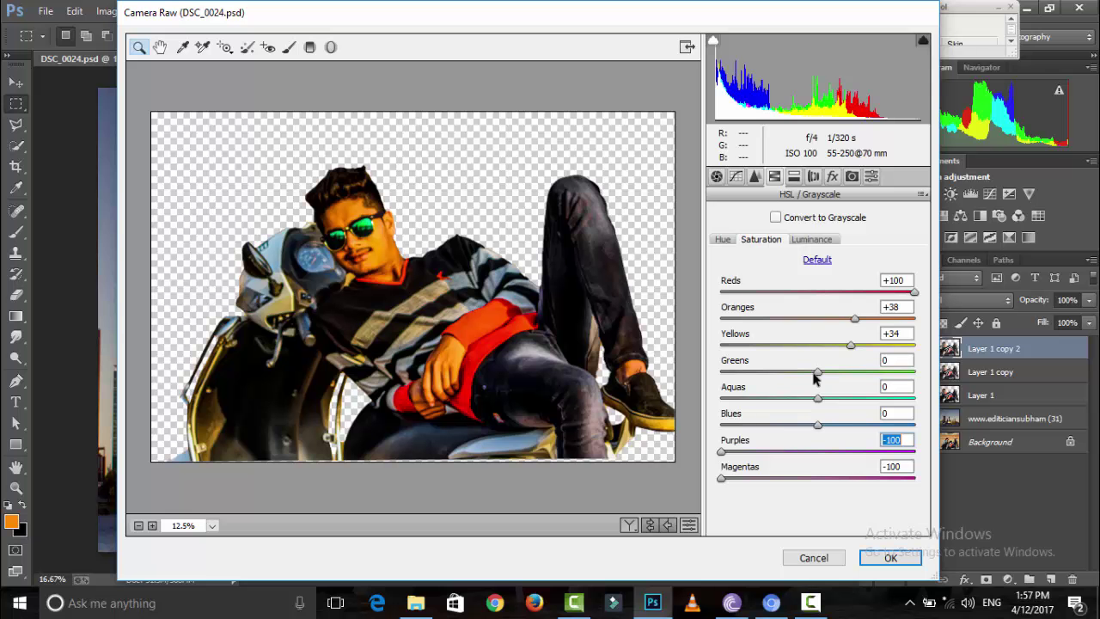
Reset yellows saturation to 0, raise aquas to +72, and adjust blues saturation
left_click(791, 345)
left_click_drag(792, 343, 820, 345)
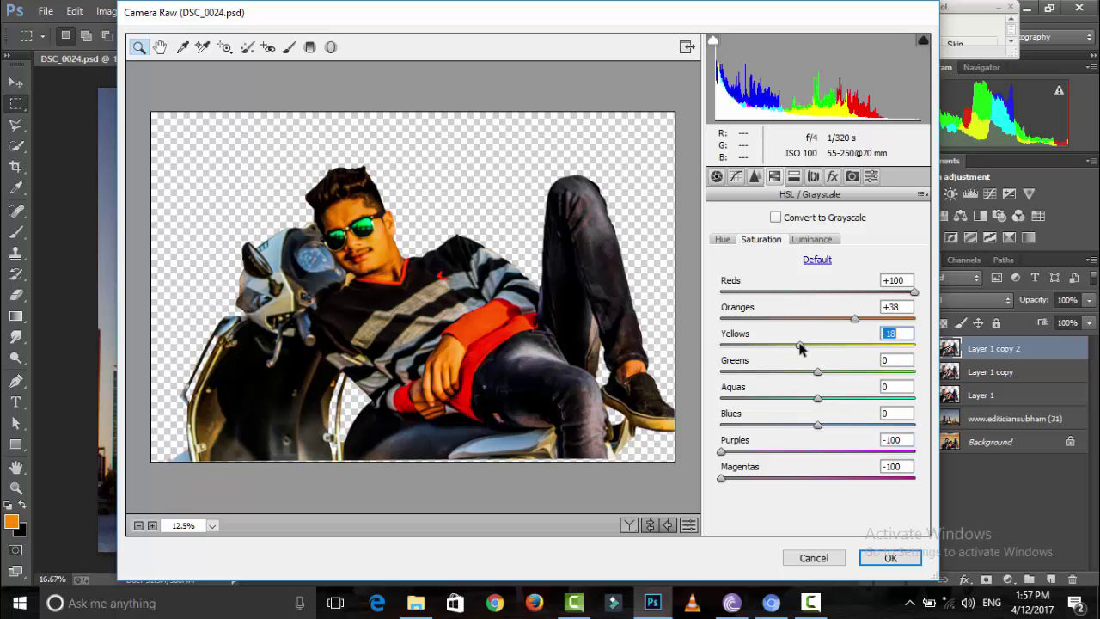
double_click(820, 344)
left_click_drag(817, 397, 886, 398)
mouse_move(817, 424)
left_mouse_down()
mouse_move(926, 434)
mouse_move(761, 419)
left_mouse_up()
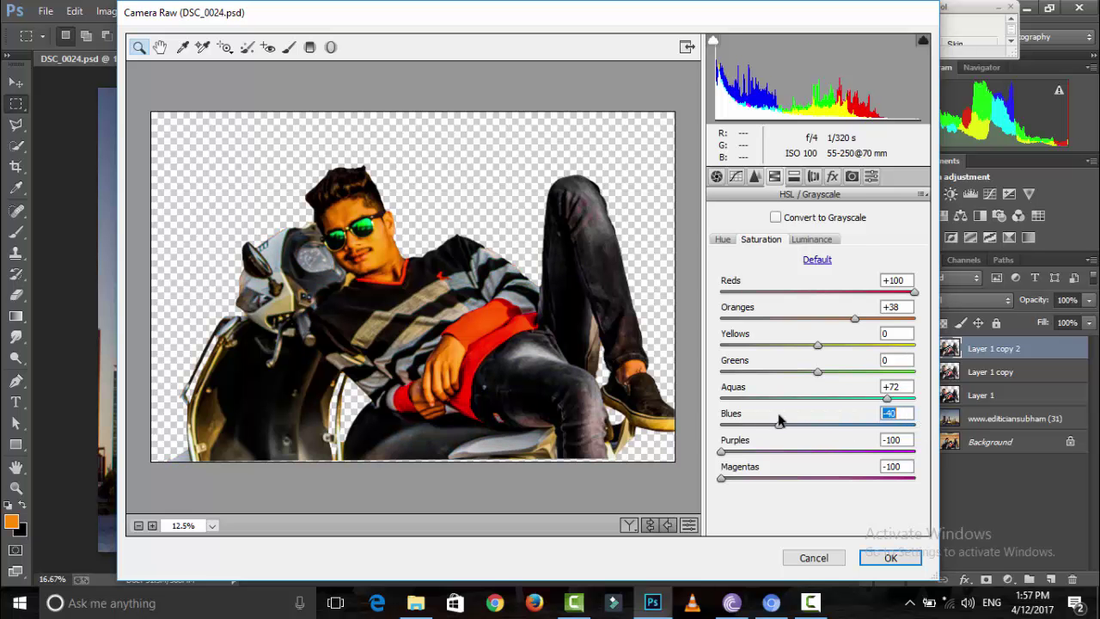
Shift the blues hue to -9, set blue primary saturation +24, and apply the grade
left_click(722, 239)
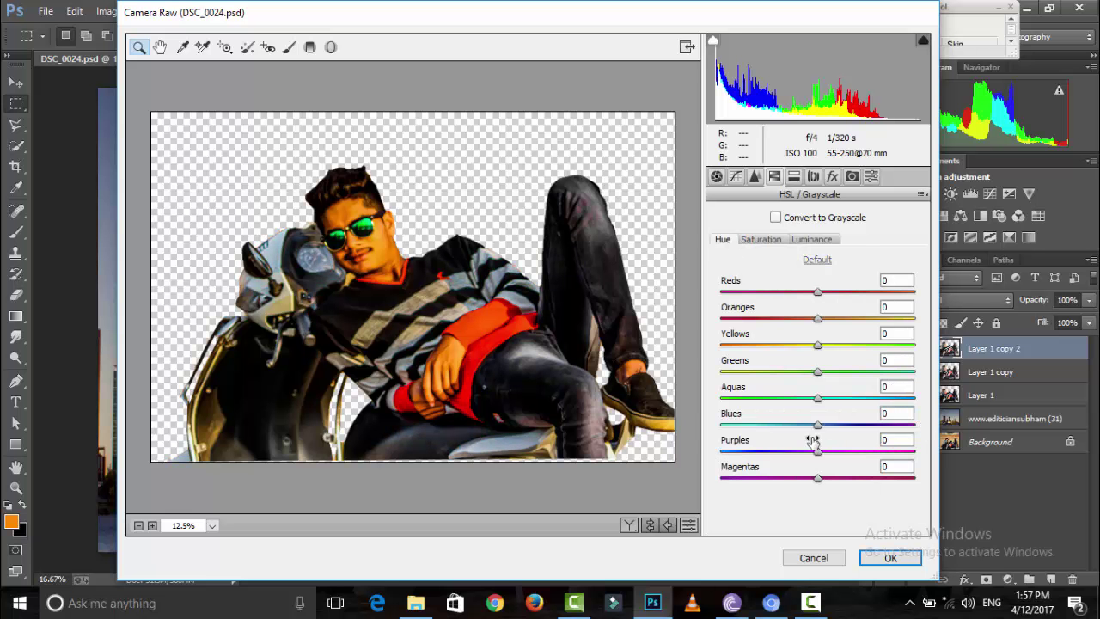
left_click(809, 425)
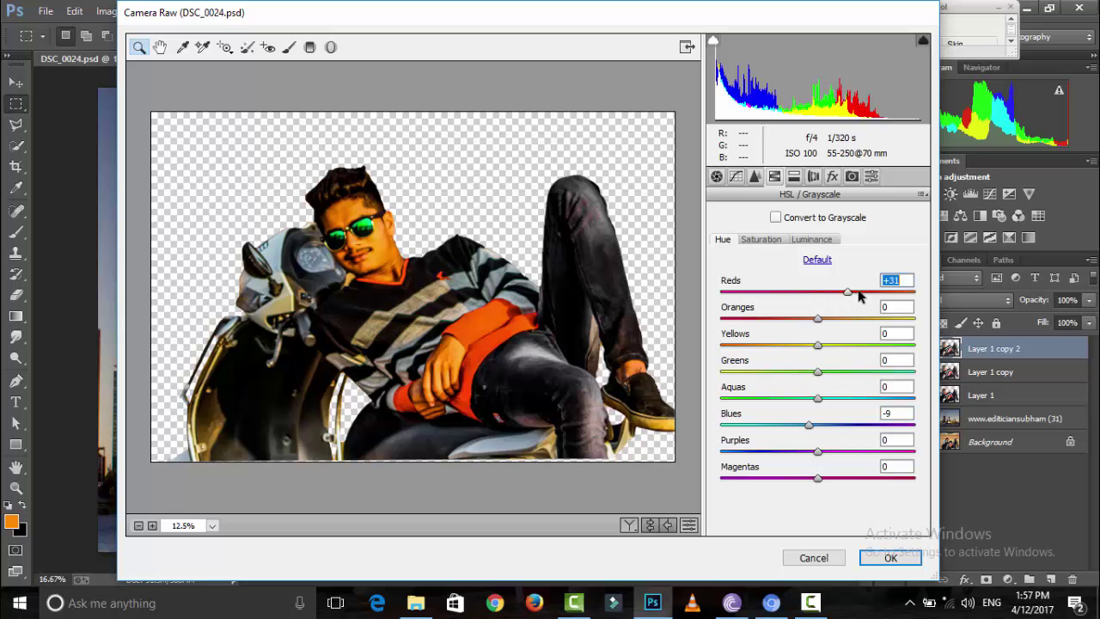
left_click(851, 176)
left_click(846, 505)
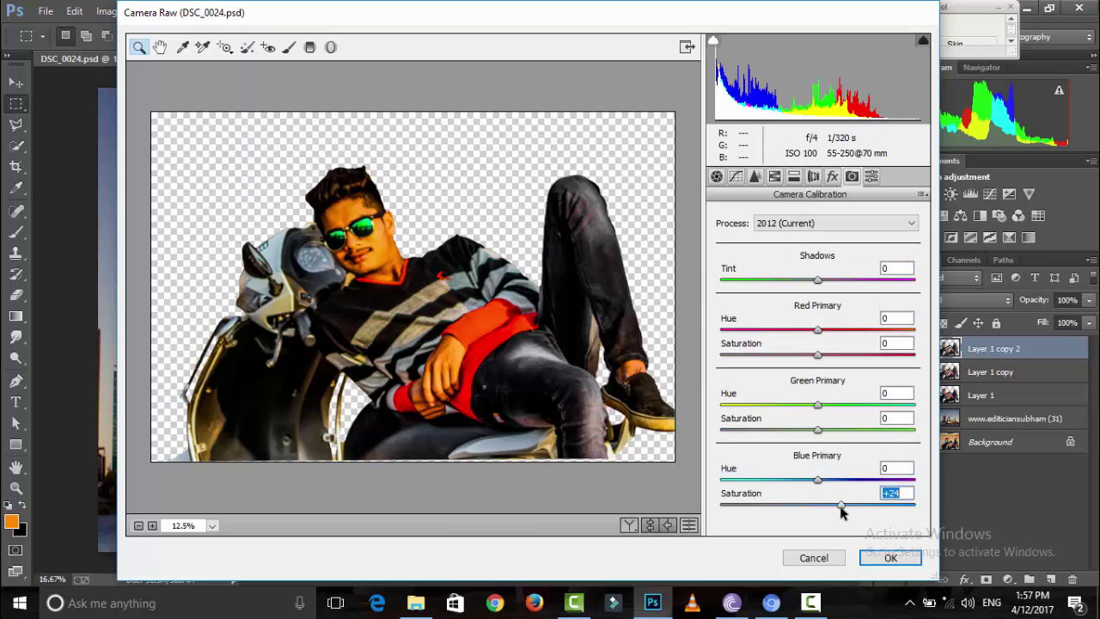
left_click(890, 558)
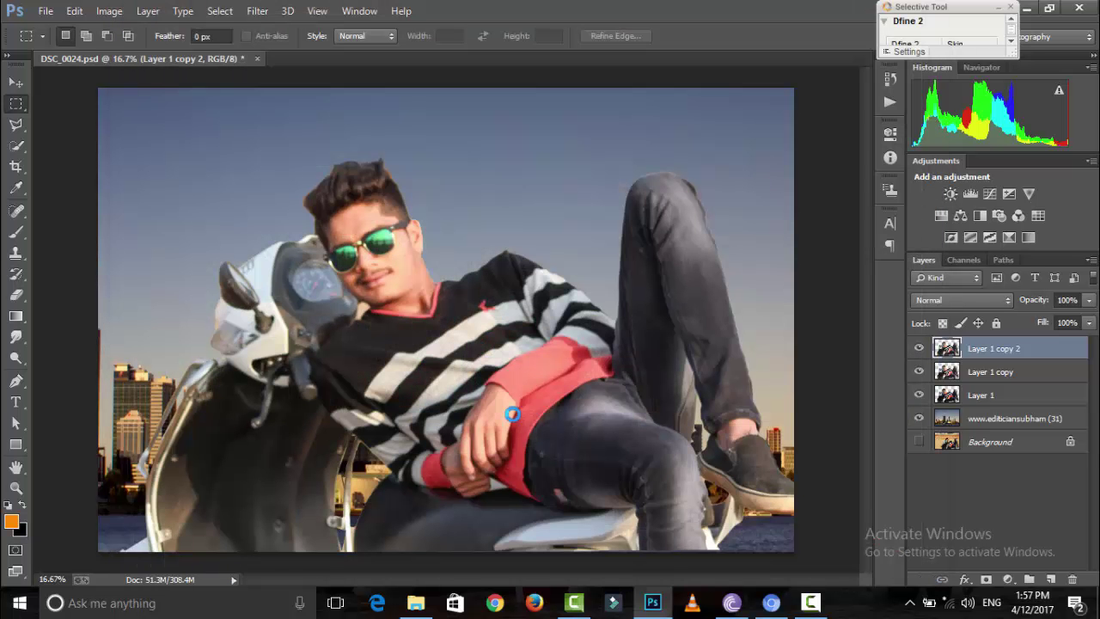
Use the Eraser over the sunglasses and enlarge the soft brush to 146 px
left_click(17, 294)
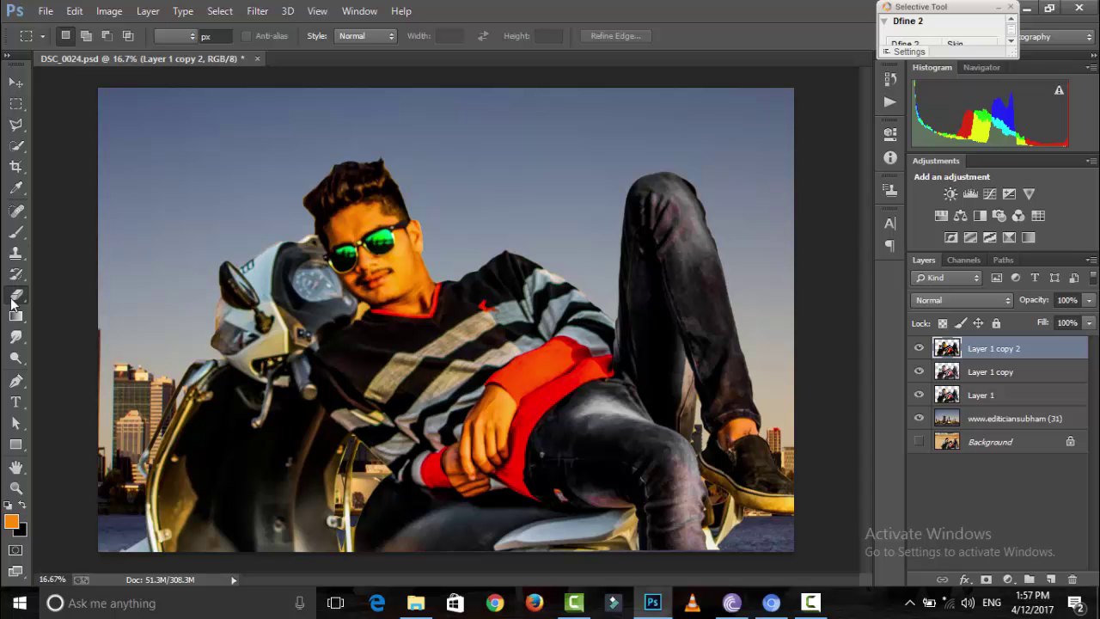
mouse_move(340, 249)
left_mouse_down()
mouse_move(363, 225)
mouse_move(378, 249)
mouse_move(403, 245)
mouse_move(412, 262)
mouse_move(396, 288)
mouse_move(421, 297)
mouse_move(370, 292)
mouse_move(343, 254)
mouse_move(373, 249)
left_mouse_up()
right_click(371, 249)
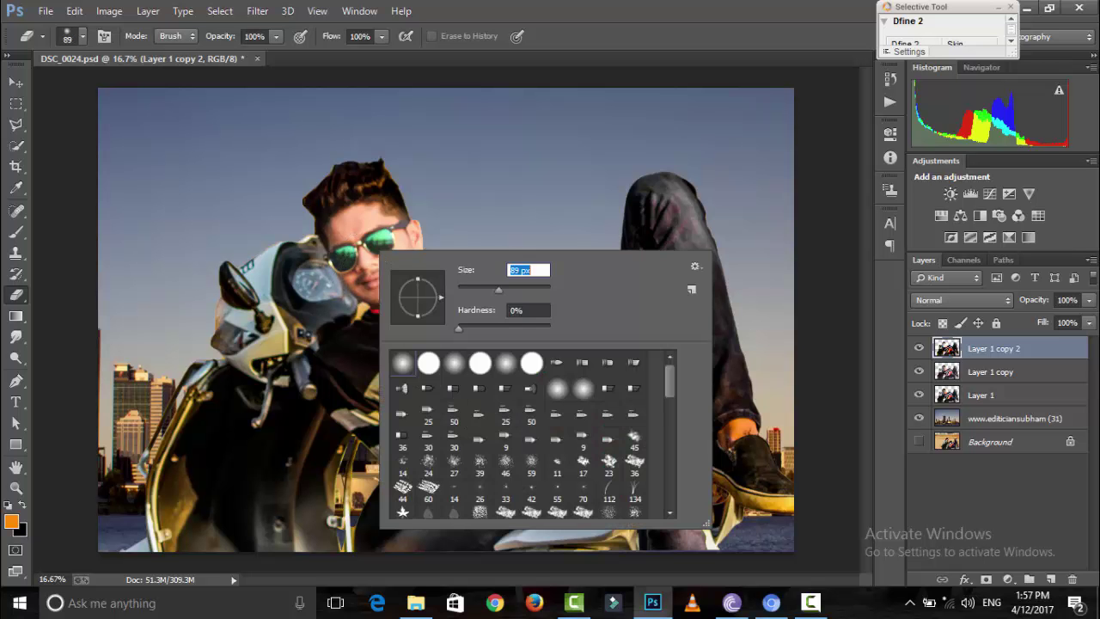
key("Return")
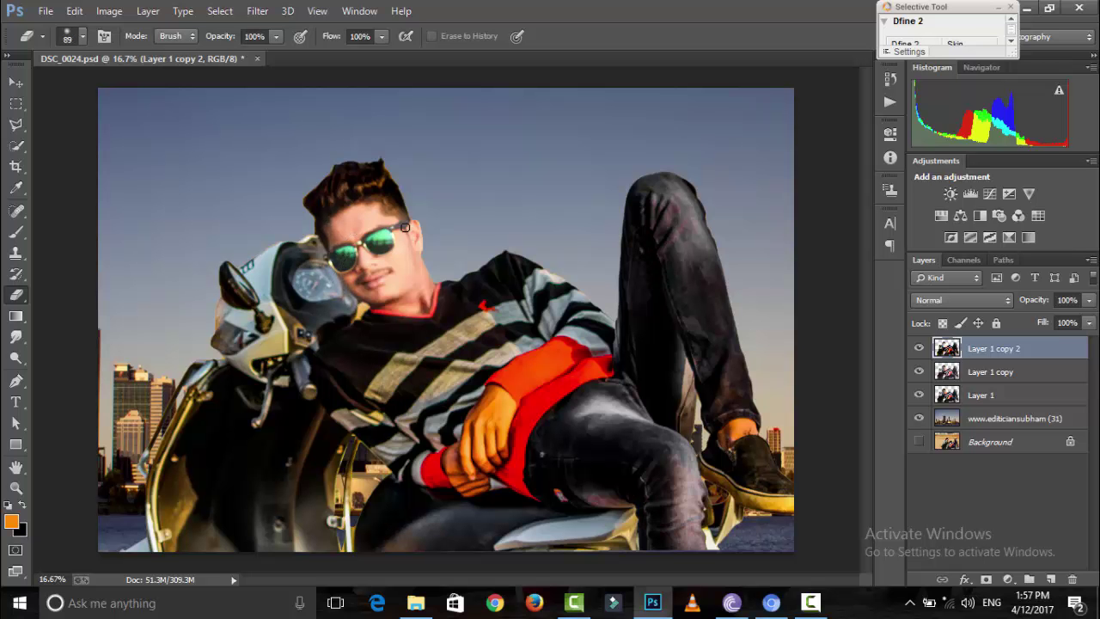
right_click(499, 444)
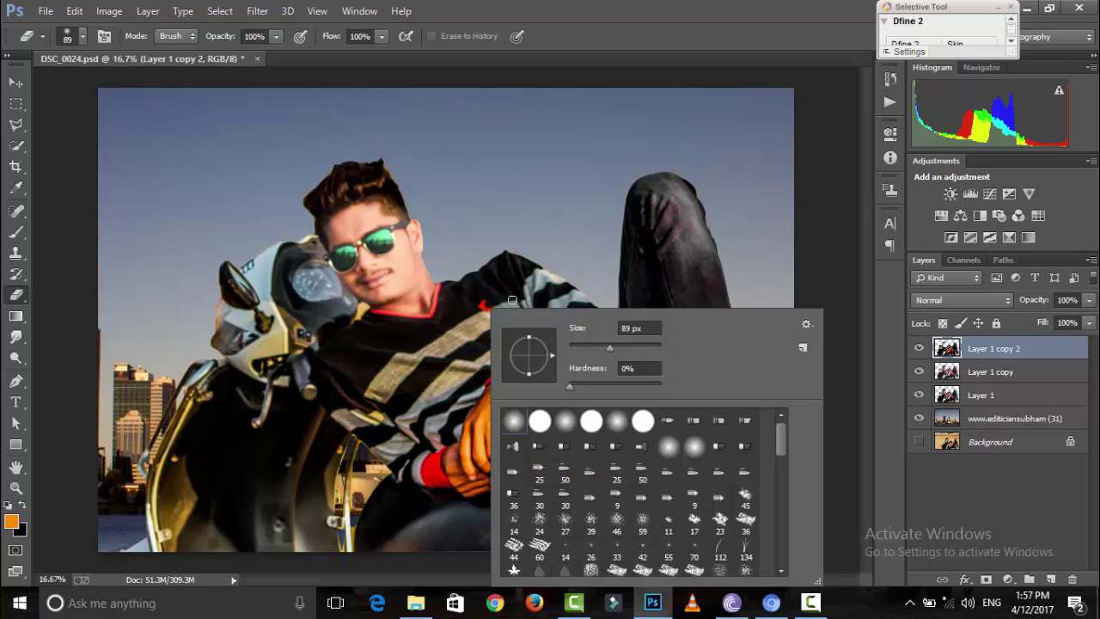
left_click_drag(614, 347, 626, 347)
key("Return")
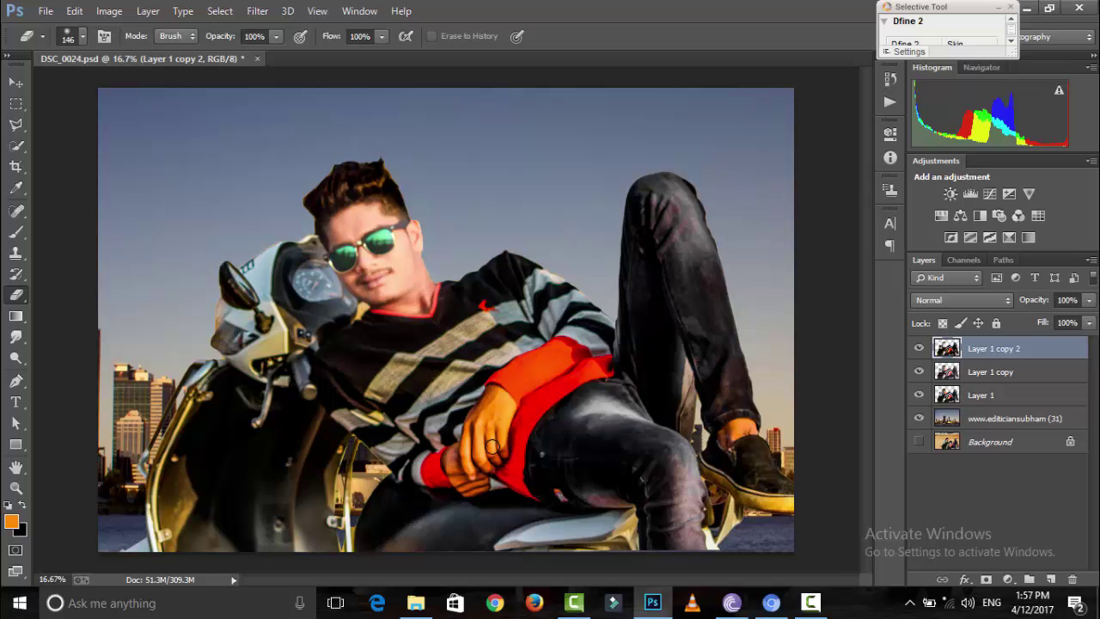
Erase the graded layer over the hand, ankle and shoe sole to reveal natural tones
mouse_move(497, 386)
left_mouse_down()
mouse_move(497, 448)
mouse_move(501, 404)
left_mouse_up()
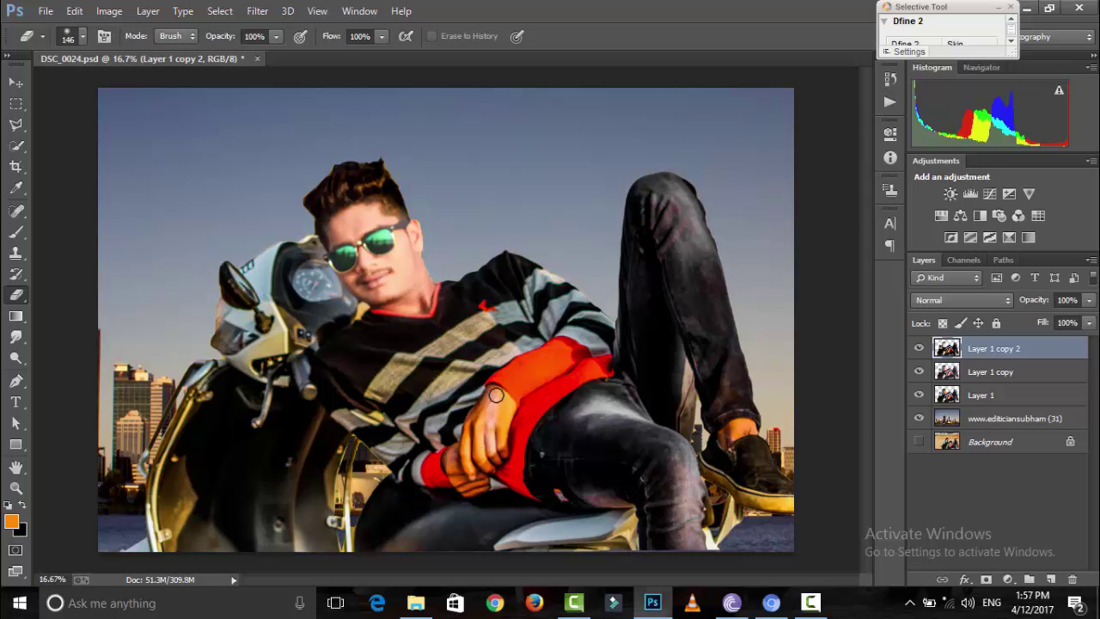
mouse_move(496, 394)
left_mouse_down()
mouse_move(500, 445)
mouse_move(468, 474)
mouse_move(461, 446)
mouse_move(489, 397)
mouse_move(484, 485)
left_mouse_up()
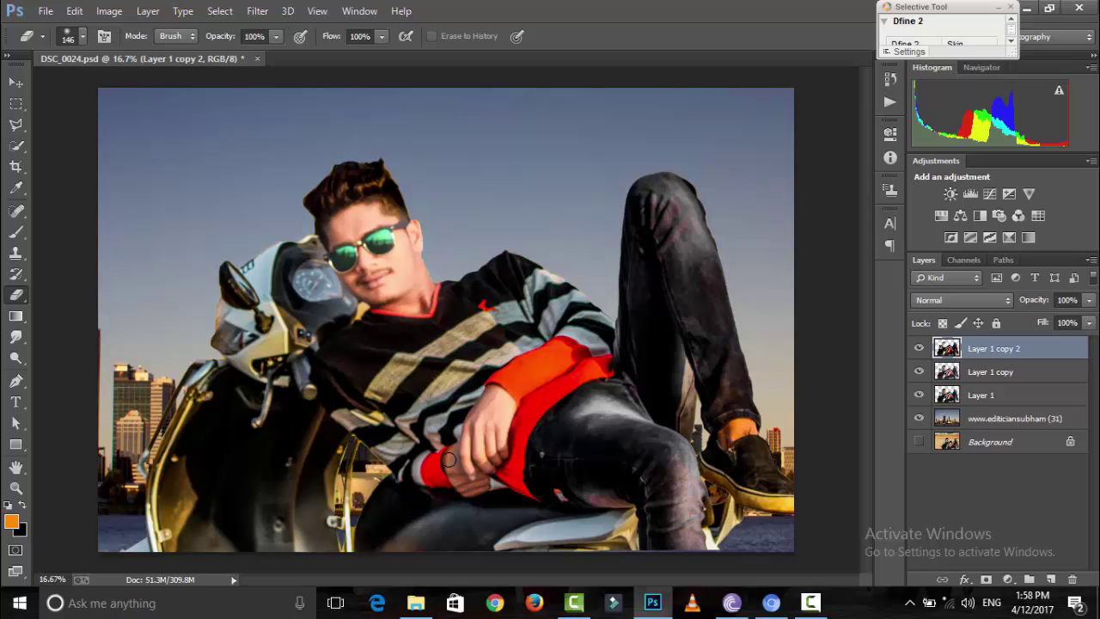
mouse_move(754, 414)
left_mouse_down()
mouse_move(727, 431)
mouse_move(751, 426)
left_mouse_up()
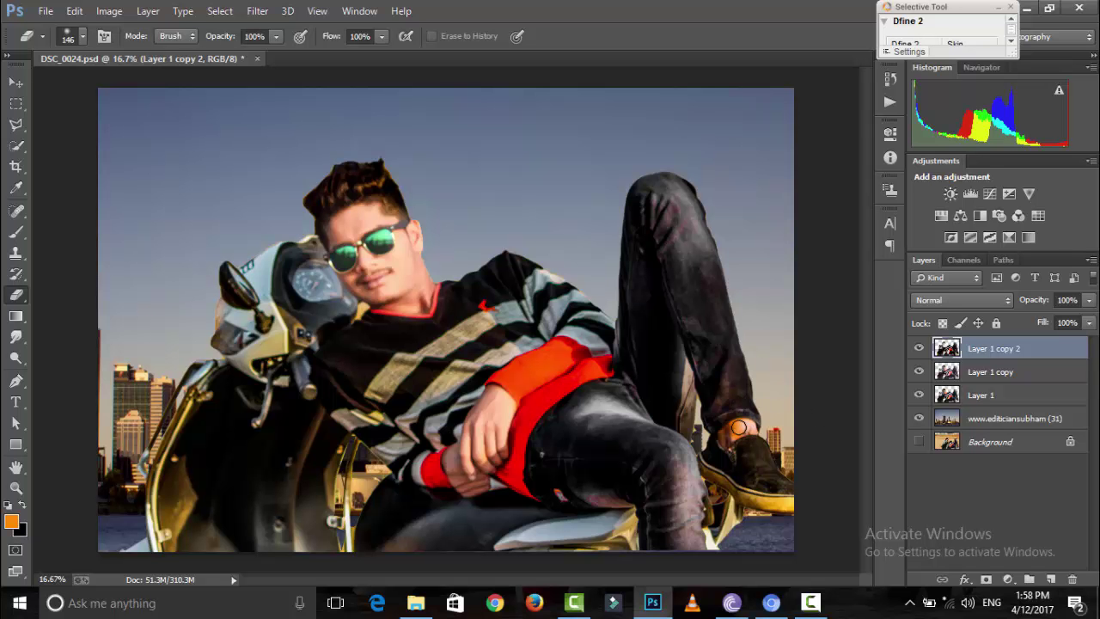
mouse_move(738, 427)
left_mouse_down()
mouse_move(726, 437)
mouse_move(749, 425)
left_mouse_up()
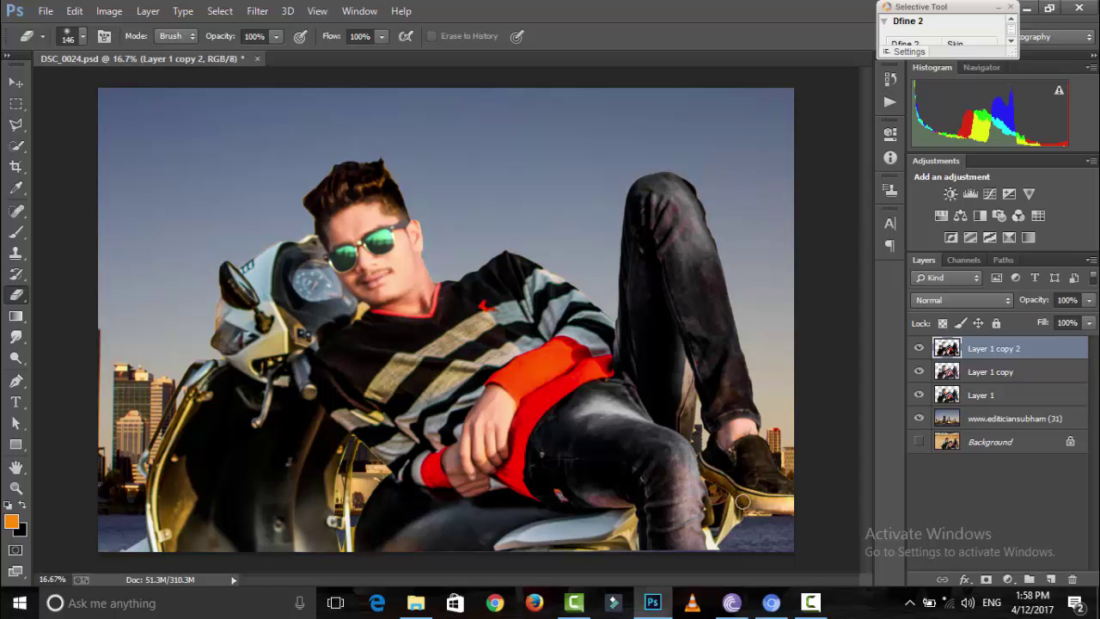
left_click_drag(775, 503, 775, 502)
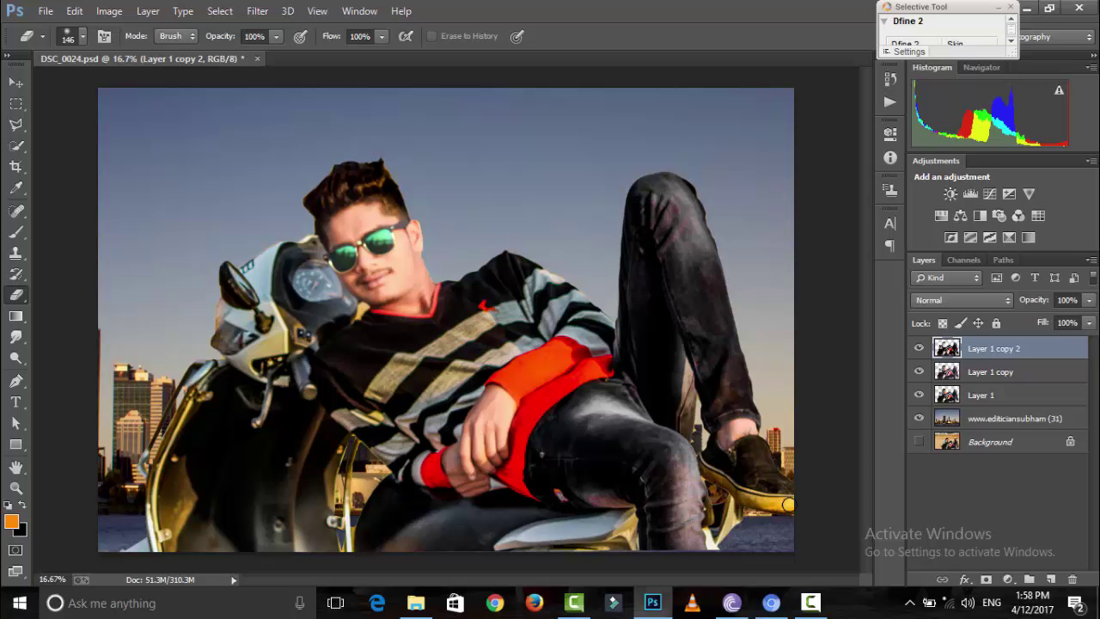
Lower the eraser to 24% opacity and softly fade the grade over the bike's front fairing
key("ctrl+minus")
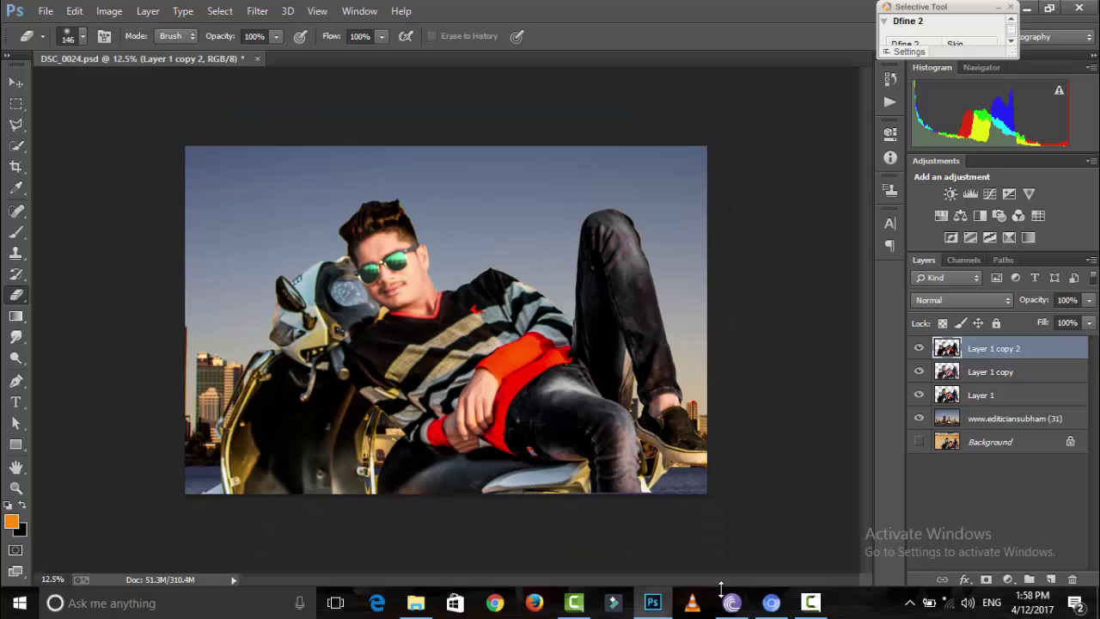
left_click(276, 36)
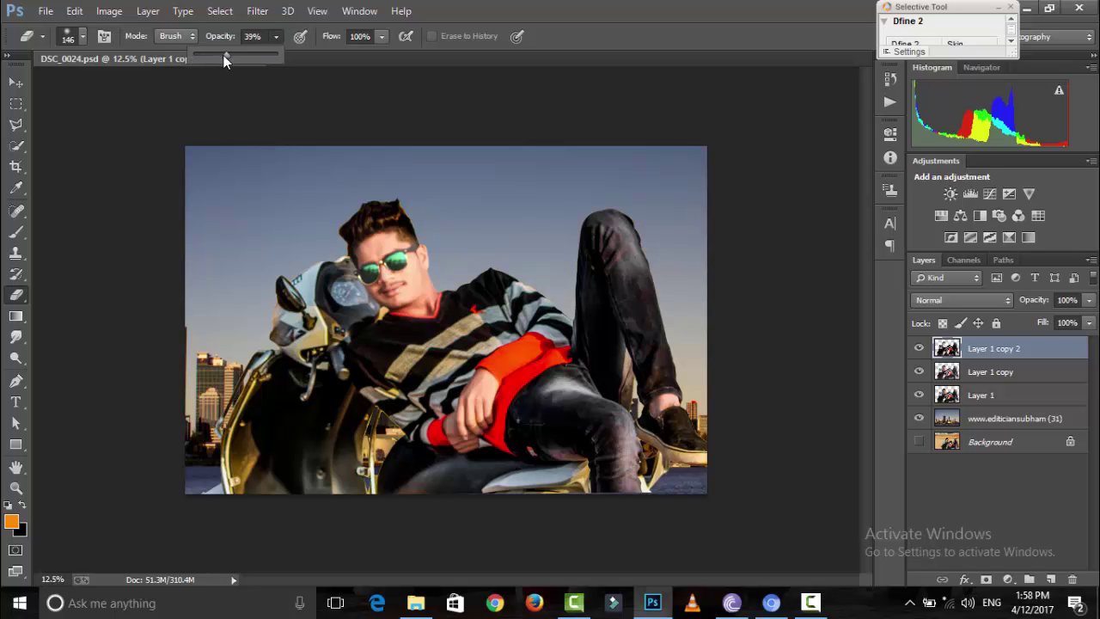
left_click_drag(245, 421, 222, 505)
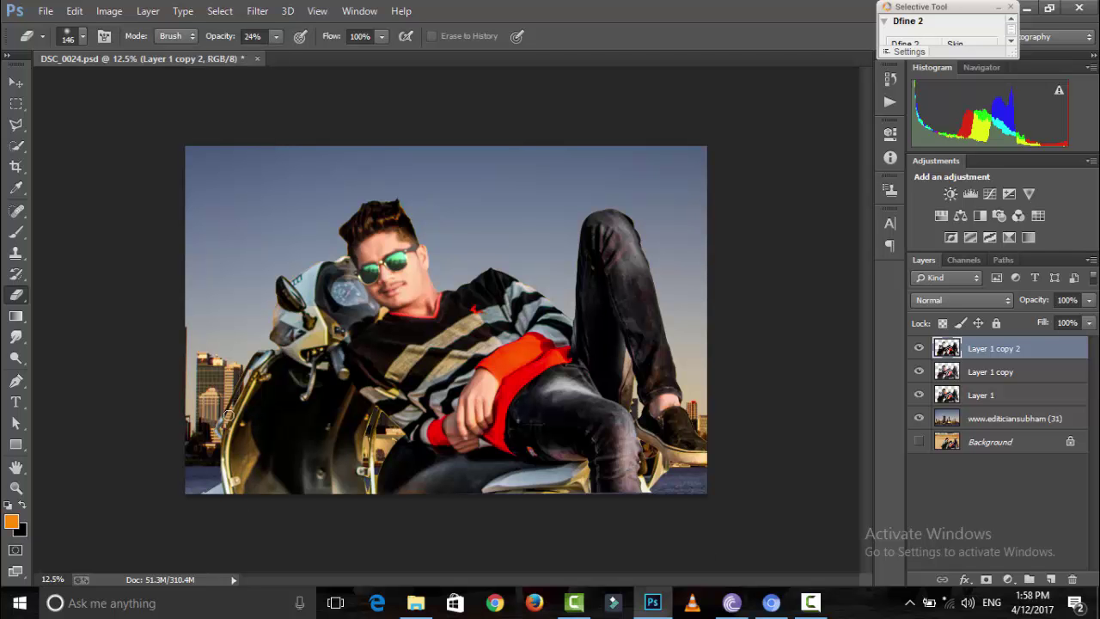
mouse_move(228, 415)
left_mouse_down()
mouse_move(297, 326)
mouse_move(320, 346)
left_mouse_up()
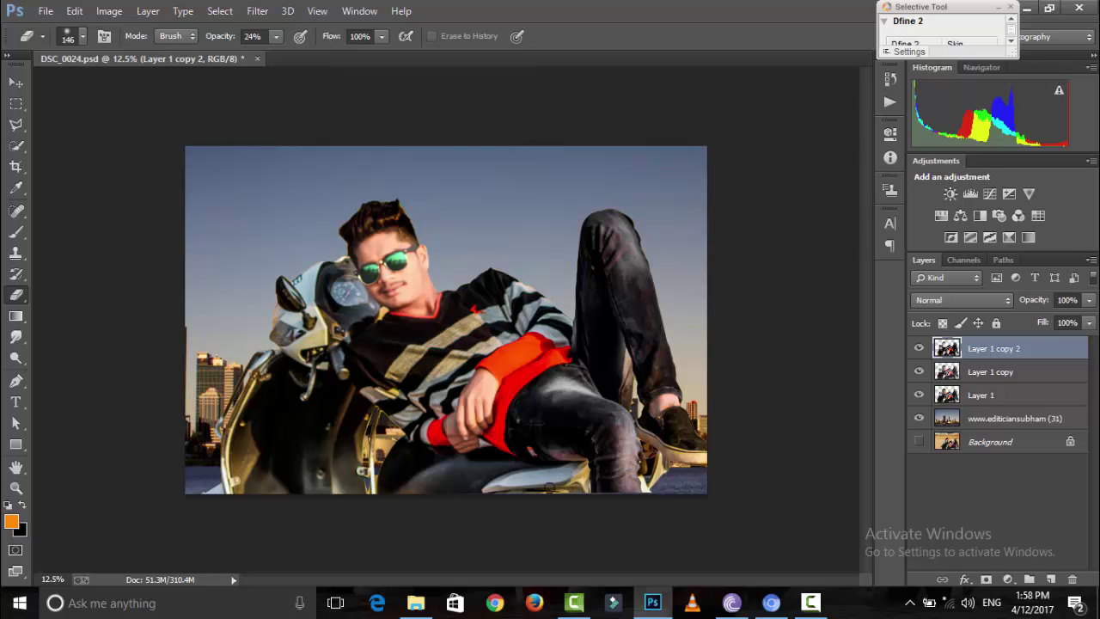
Enlarge the eraser to 261 px, undo the shoulder stroke, and add Layer 1 copy to the selection
right_click(395, 172)
left_click_drag(516, 211, 549, 211)
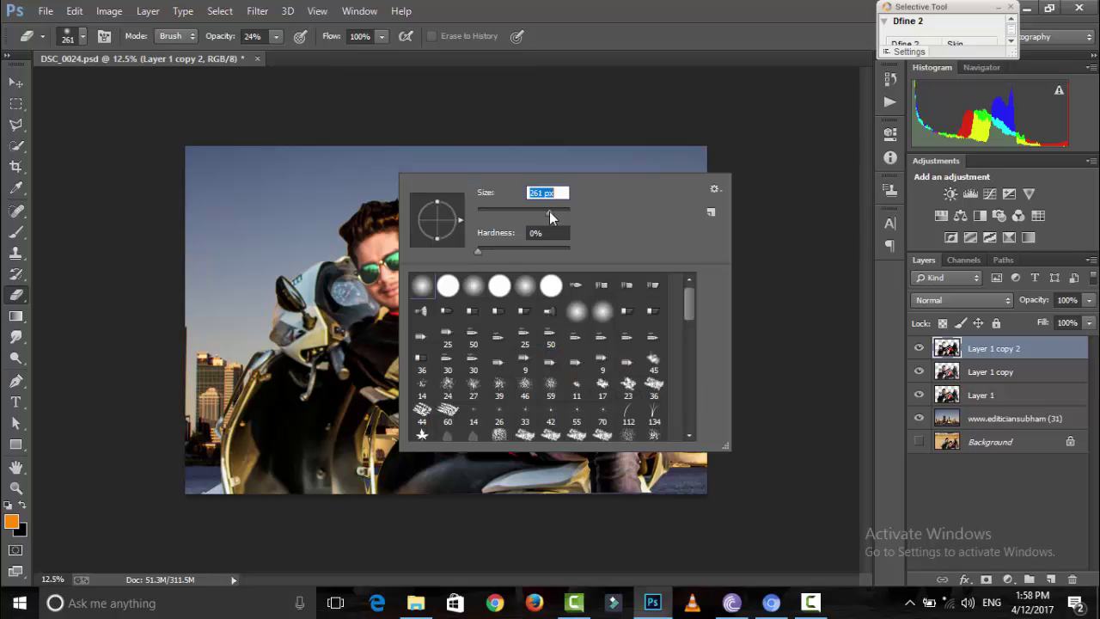
key("Return")
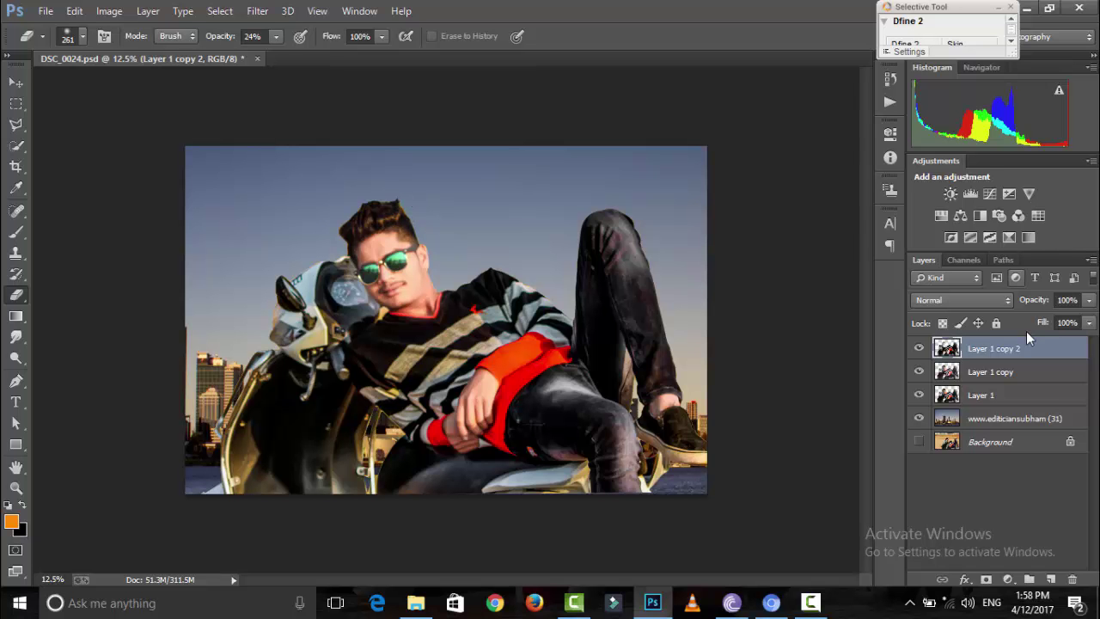
key("ctrl+z")
left_click(988, 371, "shift")
Merge Layer 1 copy into Layer 1 copy 2 and restore eraser opacity to 100%
right_click(992, 371)
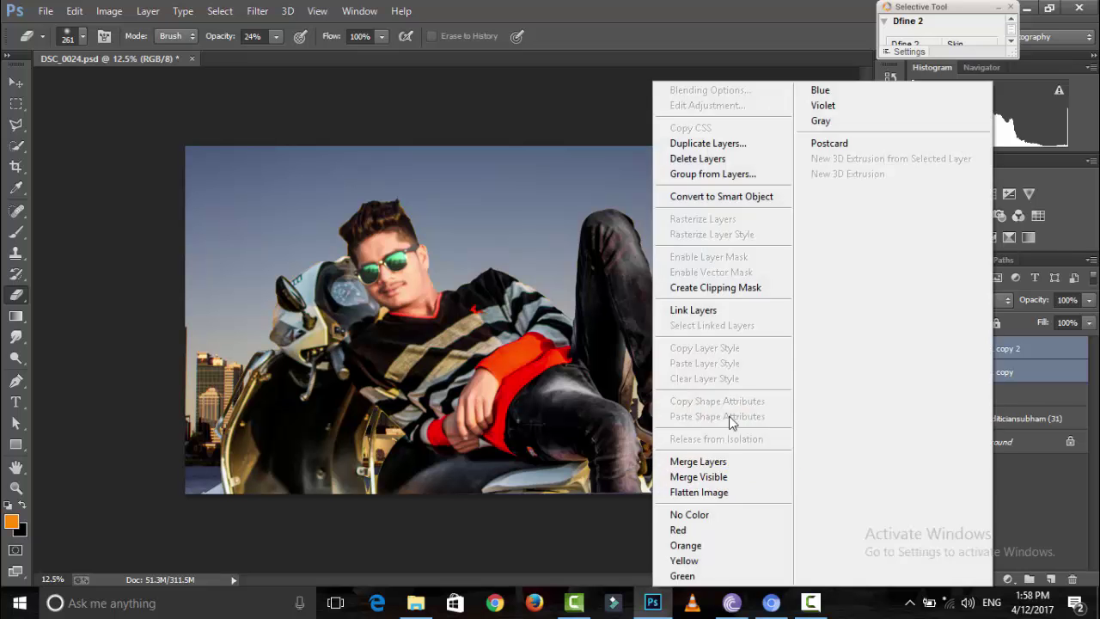
left_click(733, 461)
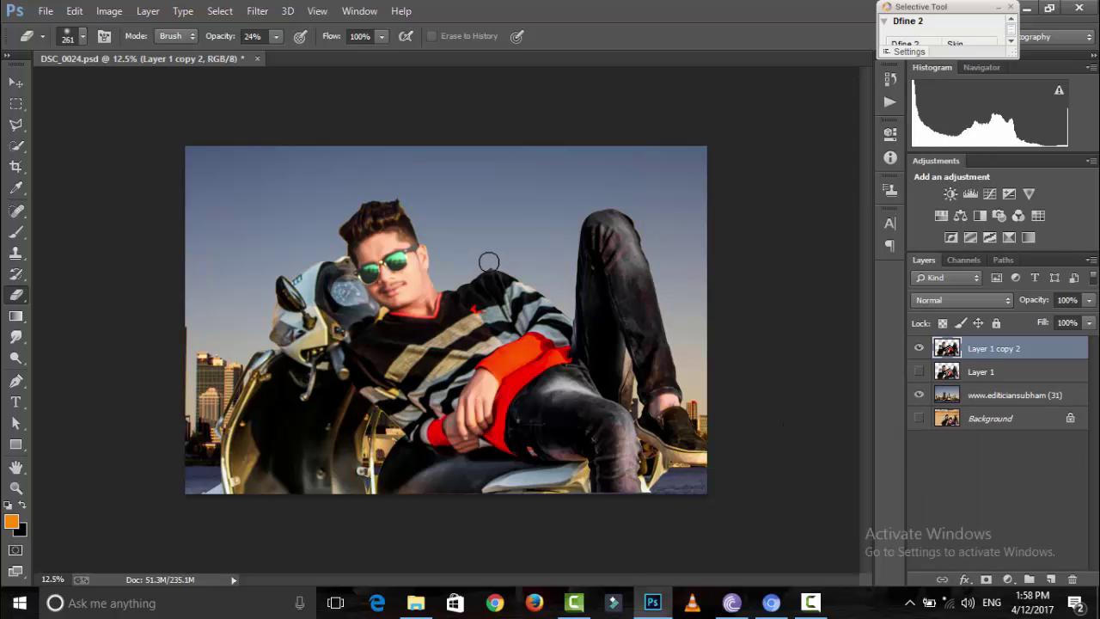
left_click_drag(275, 38, 368, 56)
Set a 34 px eraser, undo a stray streak on the jeans leg, and zoom in on the face
right_click(491, 255)
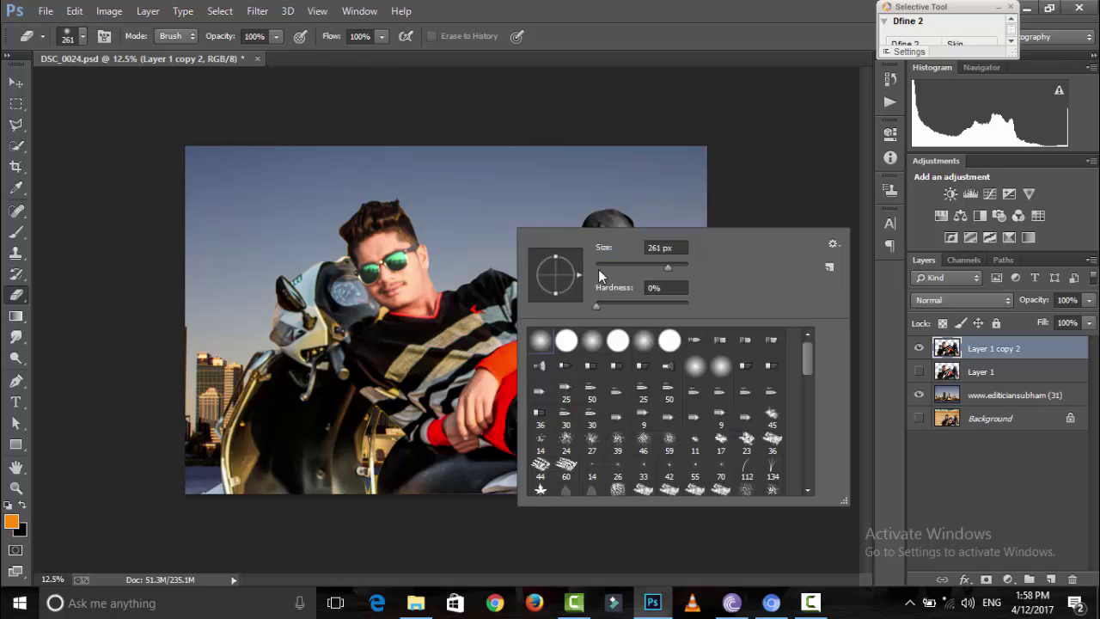
key("Return")
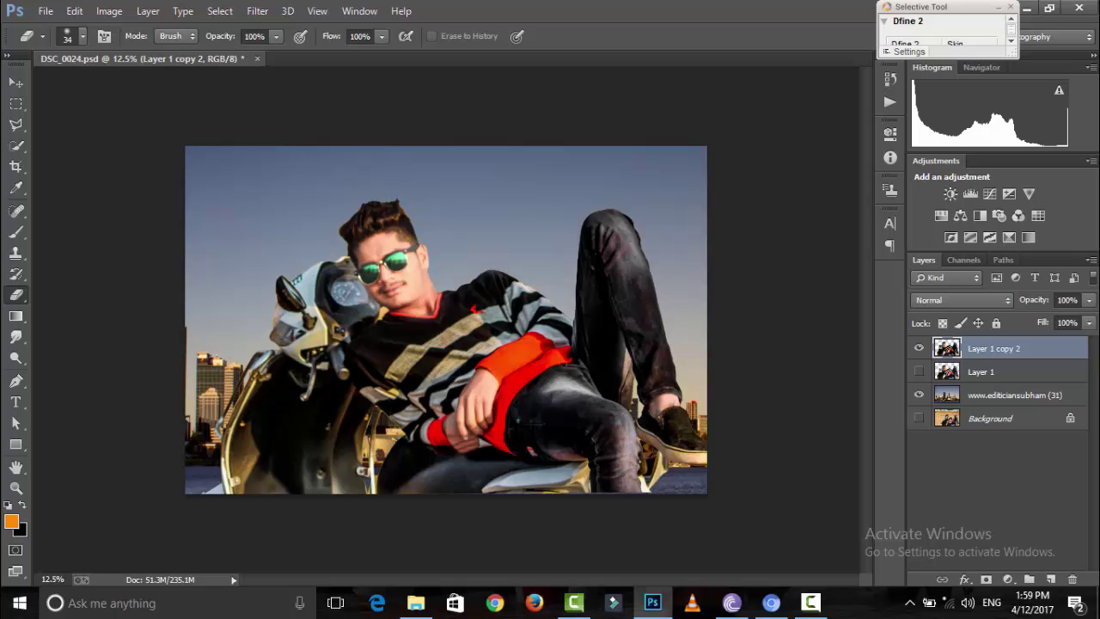
left_click_drag(558, 254, 682, 252)
key("ctrl+z")
key("ctrl+plus")
key("ctrl+plus")
key("ctrl+plus")
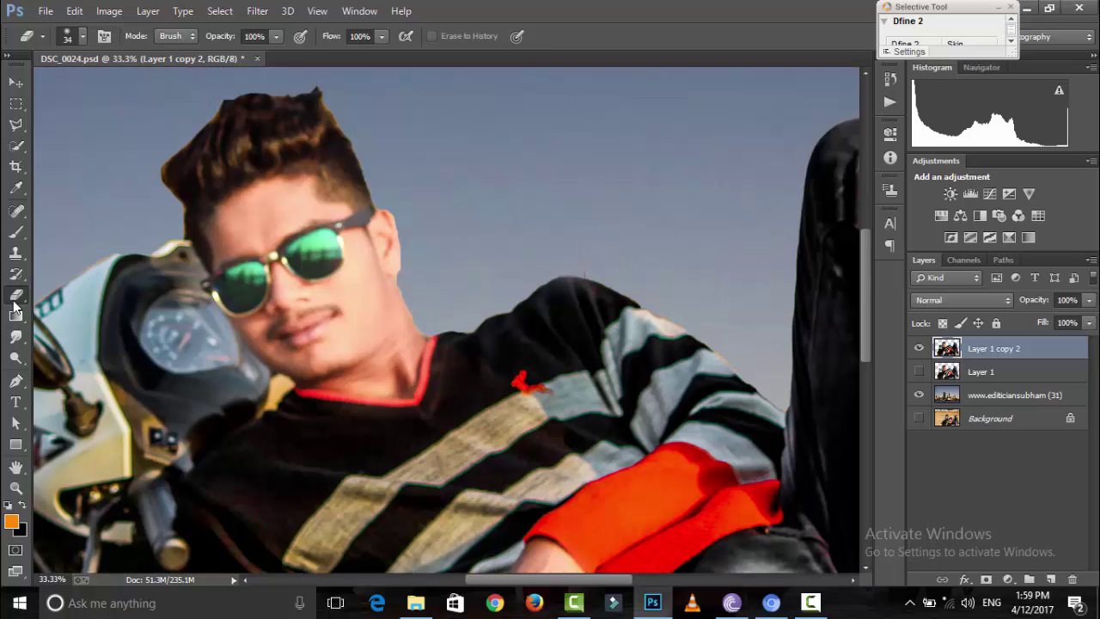
Switch to the Mixer Brush with a 96 px brush size
left_click(15, 232)
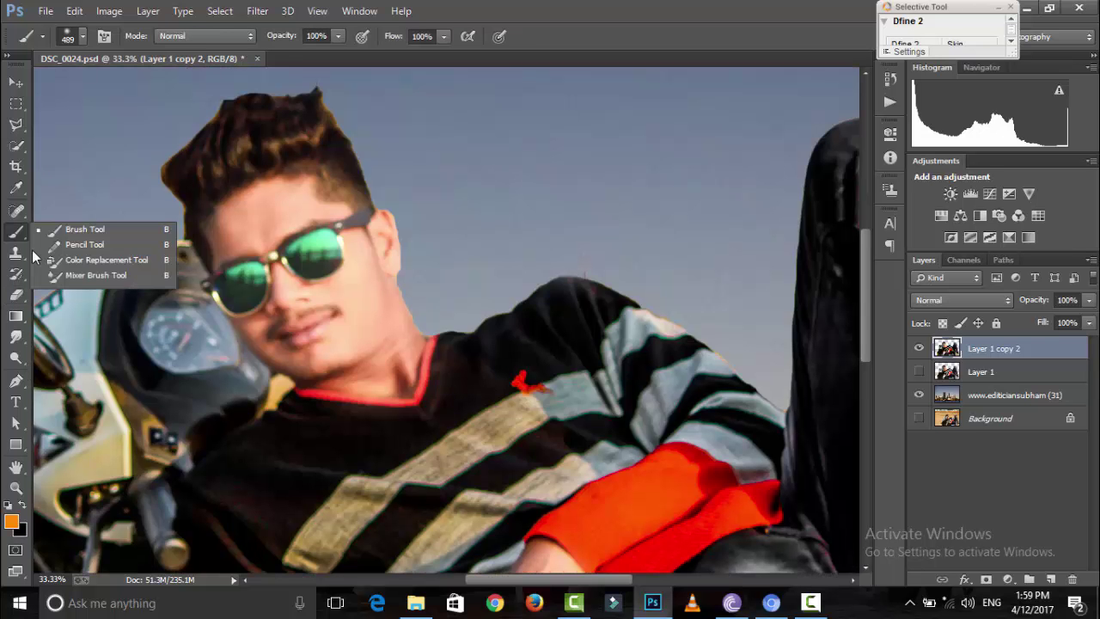
left_click(95, 271)
right_click(286, 223)
type("61")
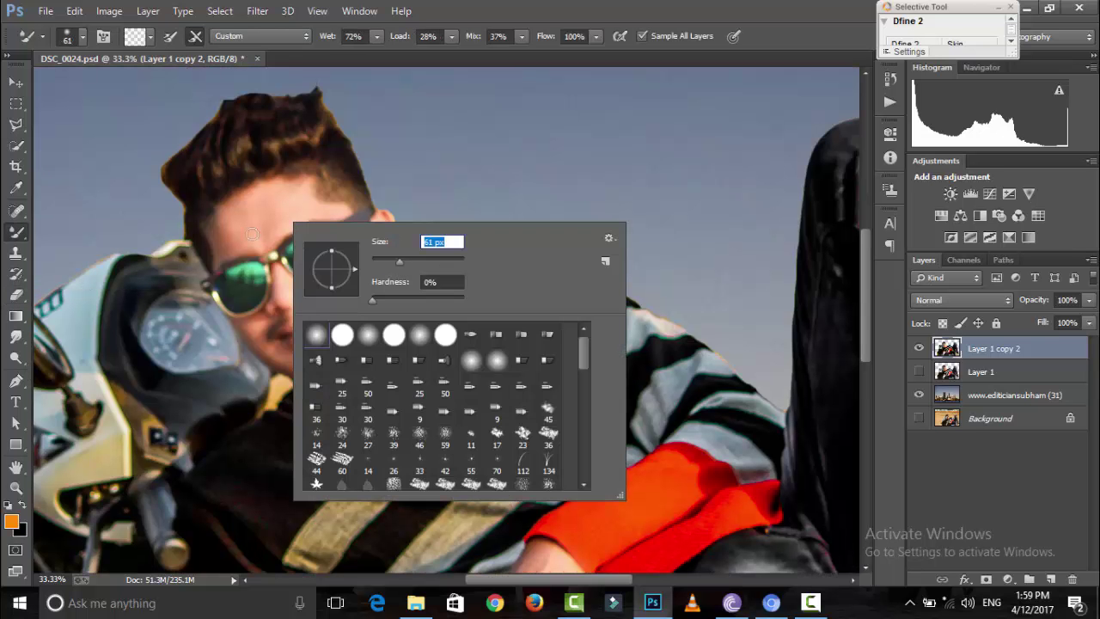
type("96")
key("Return")
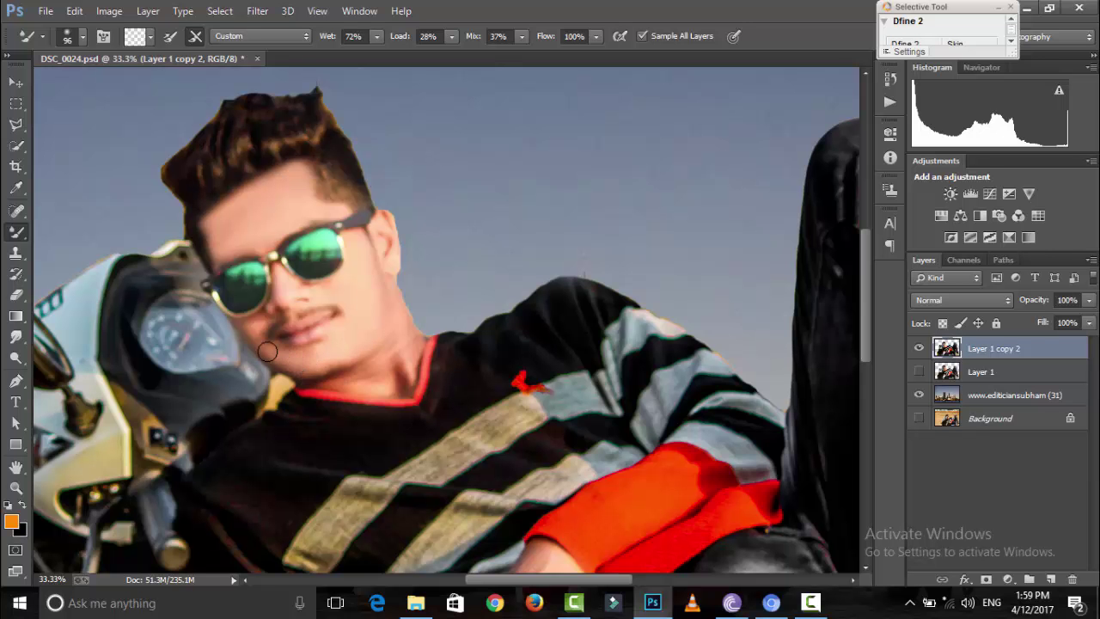
Smooth both sunglasses lenses, undoing the smear from the neck into the sweater
left_click_drag(283, 294, 249, 297)
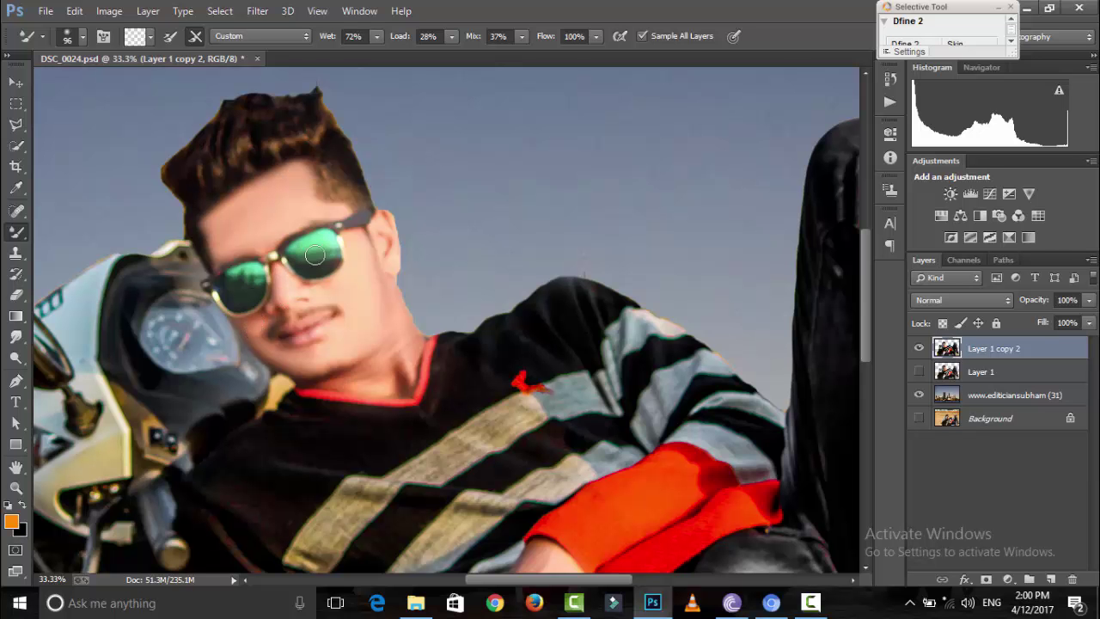
left_click_drag(314, 255, 306, 259)
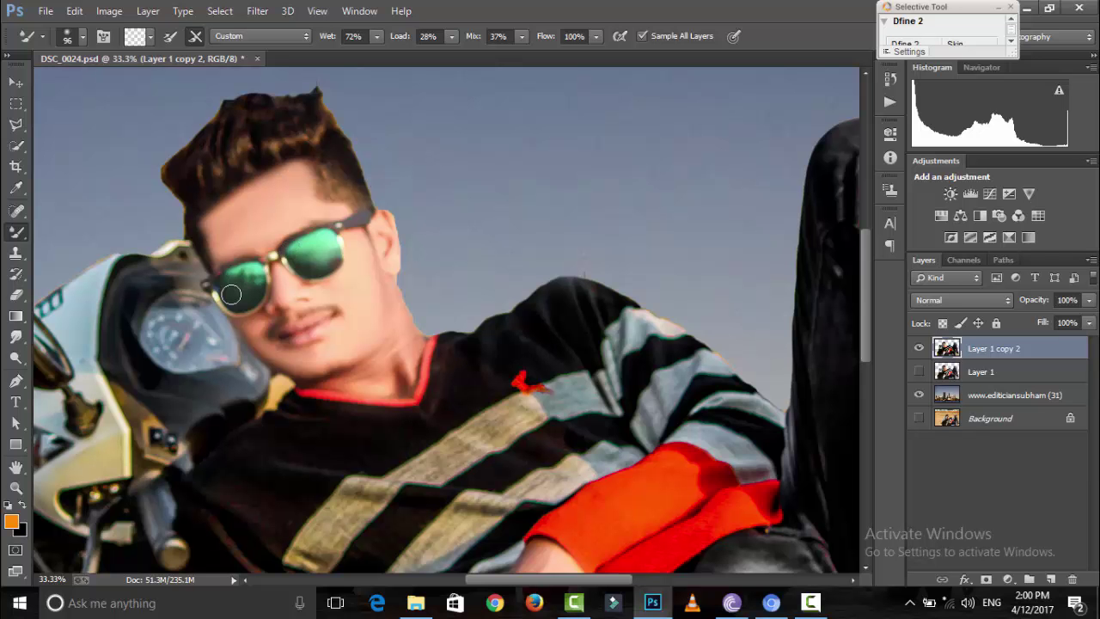
scroll(241, 284, "down", 2)
mouse_move(391, 291)
left_mouse_down()
mouse_move(365, 396)
mouse_move(321, 360)
left_mouse_up()
key("ctrl+z")
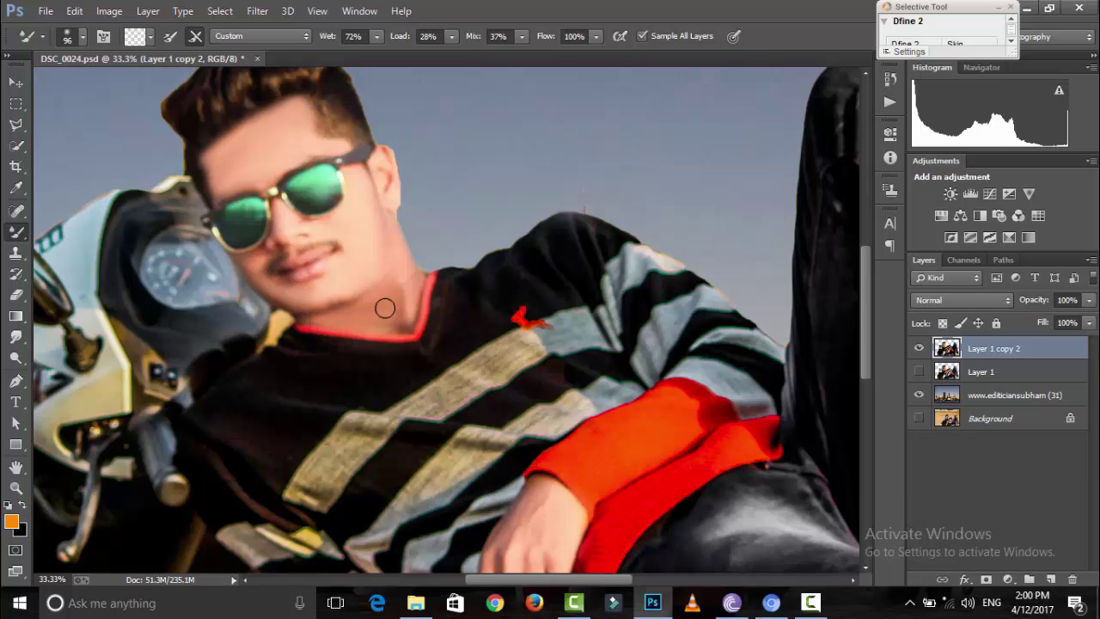
Enlarge the mixer brush and smooth the footrest and shoe area
scroll(395, 314, "down", 3)
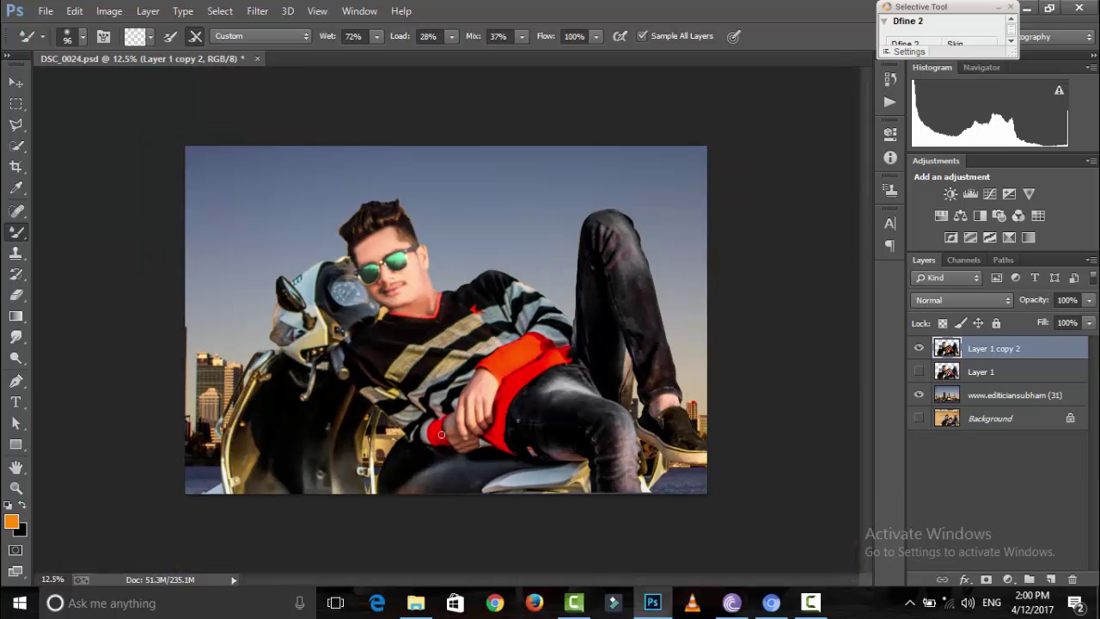
right_click(479, 389)
key("Return")
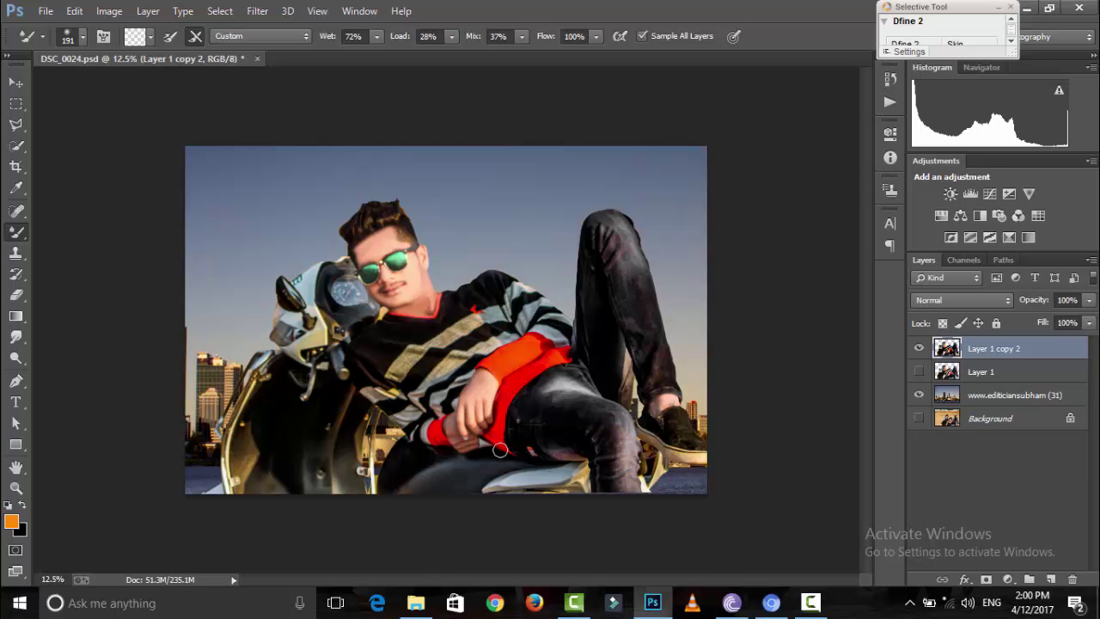
mouse_move(699, 457)
left_mouse_down()
mouse_move(660, 446)
mouse_move(673, 435)
left_mouse_up()
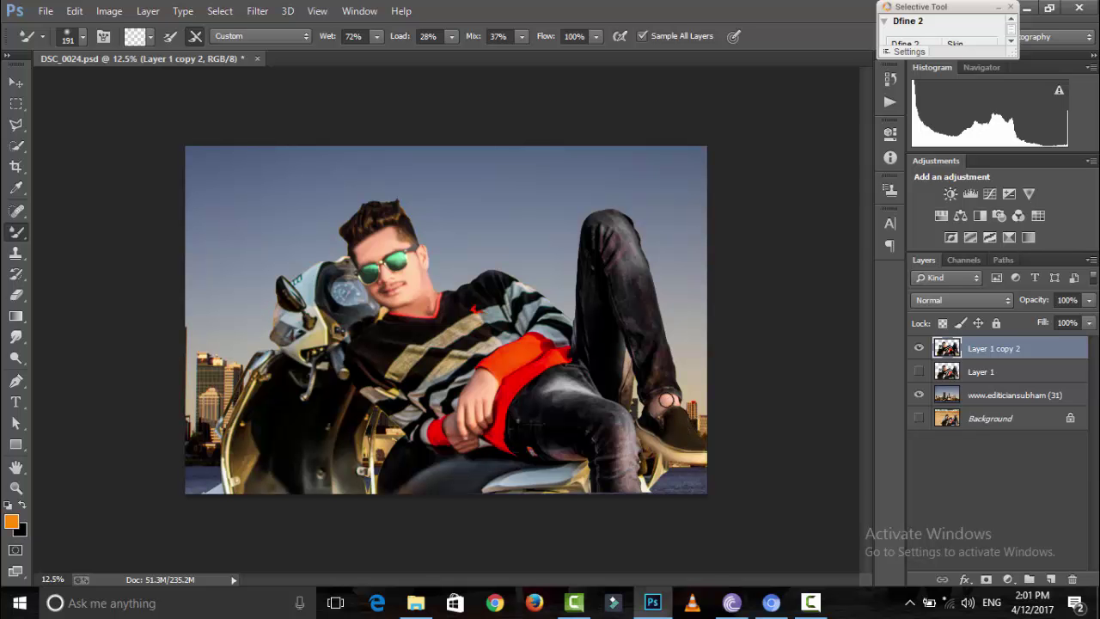
key("ctrl+plus")
key("ctrl+plus")
scroll(266, 183, "up", 3)
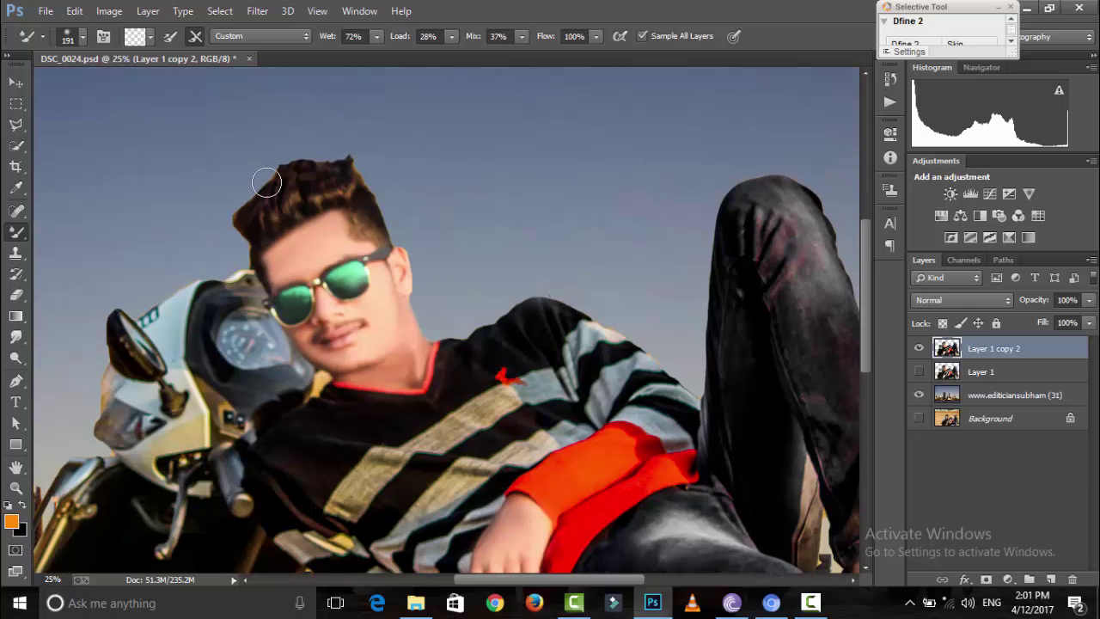
scroll(267, 182, "up", 3)
Smudge the upper-left hair edge into the sky, undoing the last attempt
left_click(16, 337)
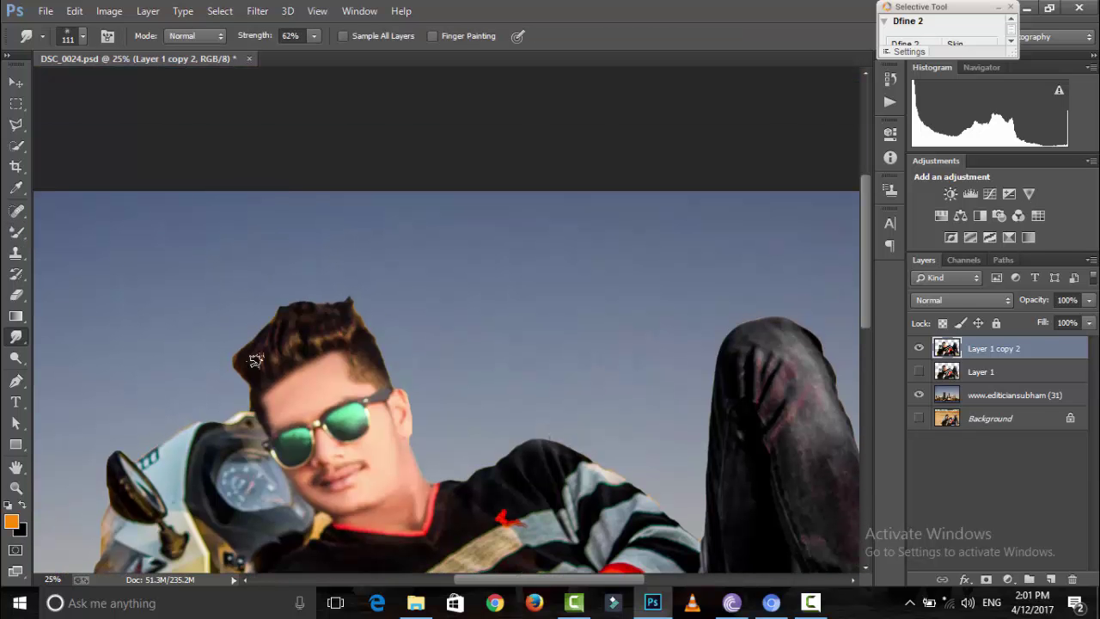
mouse_move(244, 370)
left_mouse_down()
mouse_move(253, 360)
mouse_move(231, 318)
left_mouse_up()
left_click_drag(256, 361, 245, 307)
key("ctrl+z")
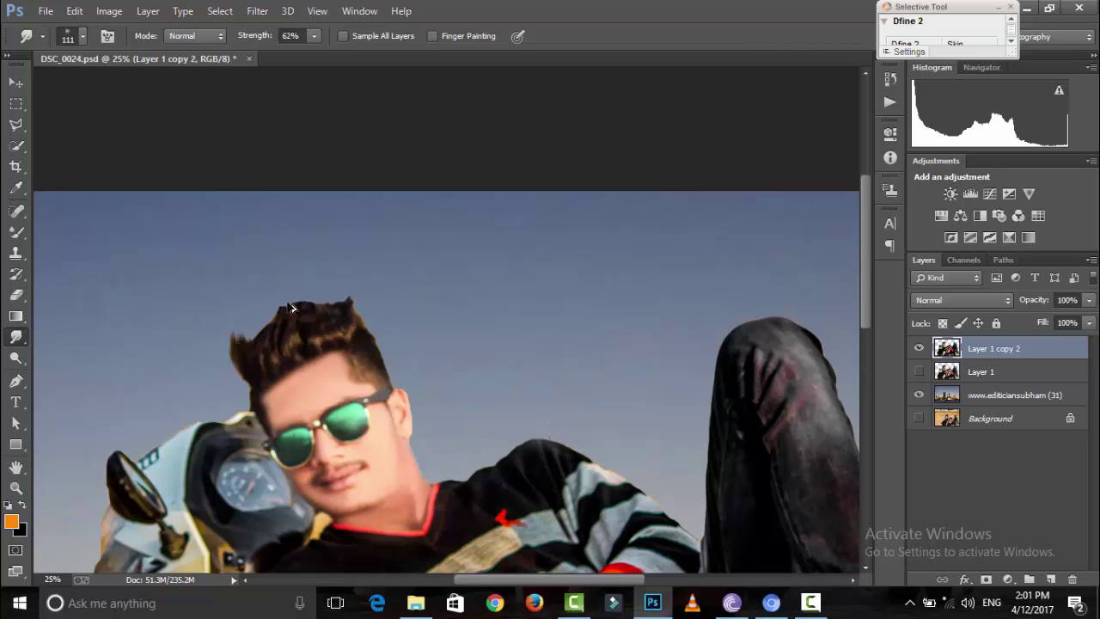
key("ctrl+plus")
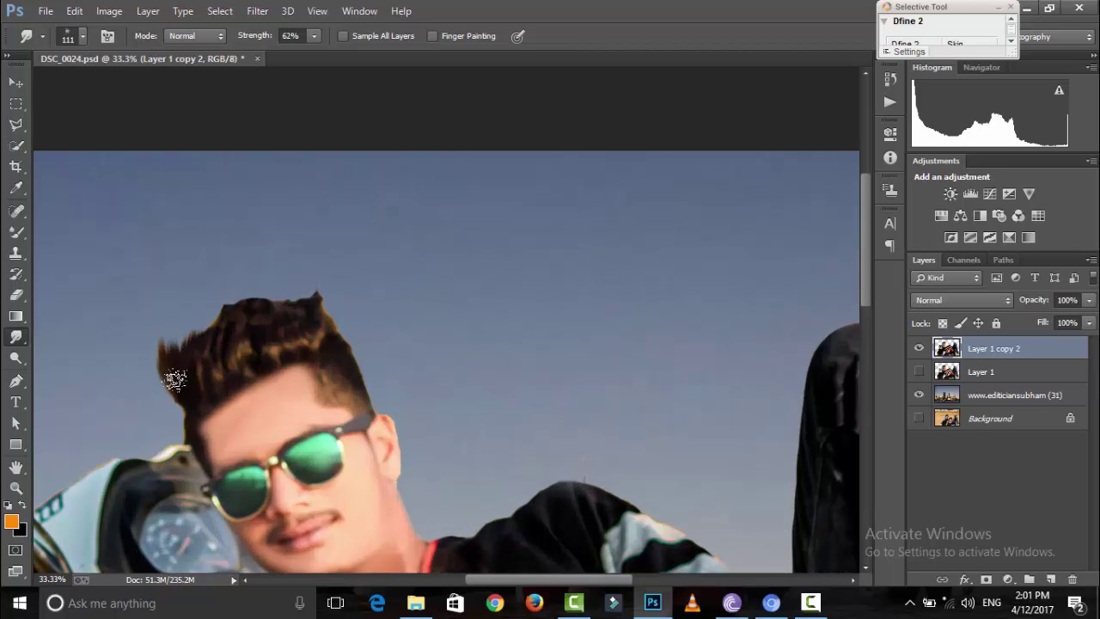
Pull wispy strands up from the top of the head and upper-left hairline
mouse_move(203, 337)
left_mouse_down()
mouse_move(202, 287)
mouse_move(213, 311)
left_mouse_up()
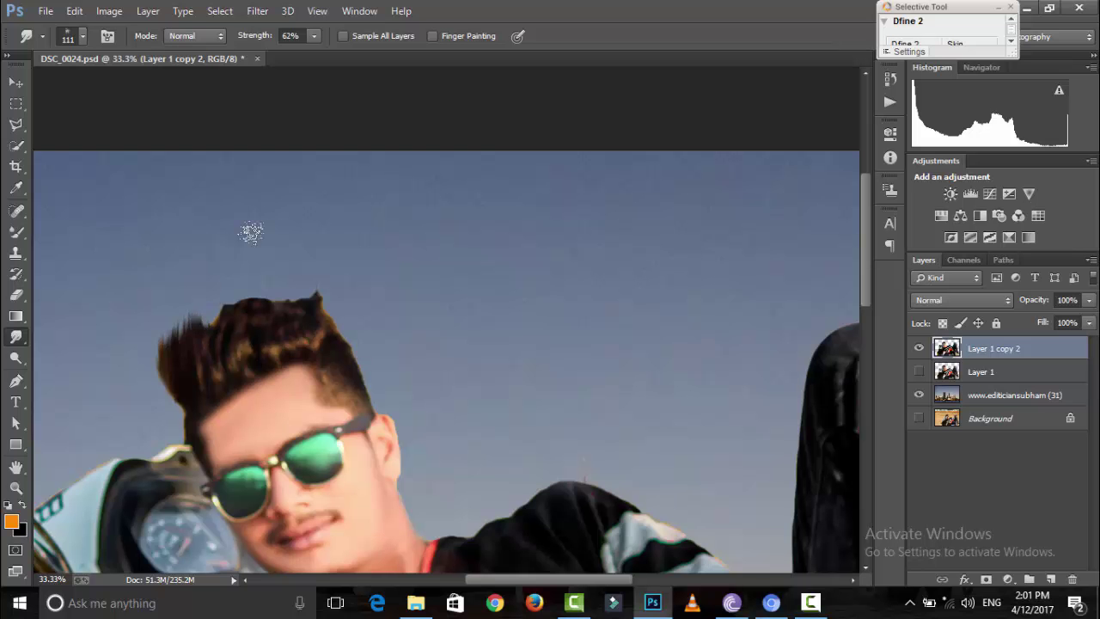
left_click_drag(311, 338, 274, 257)
mouse_move(319, 325)
left_mouse_down()
mouse_move(293, 287)
mouse_move(272, 303)
left_mouse_up()
mouse_move(300, 341)
left_mouse_down()
mouse_move(247, 294)
mouse_move(240, 271)
left_mouse_up()
left_click_drag(274, 316, 220, 285)
mouse_move(227, 326)
left_mouse_down()
mouse_move(225, 268)
mouse_move(209, 307)
mouse_move(221, 295)
left_mouse_up()
mouse_move(181, 348)
left_mouse_down()
mouse_move(196, 283)
mouse_move(172, 307)
left_mouse_up()
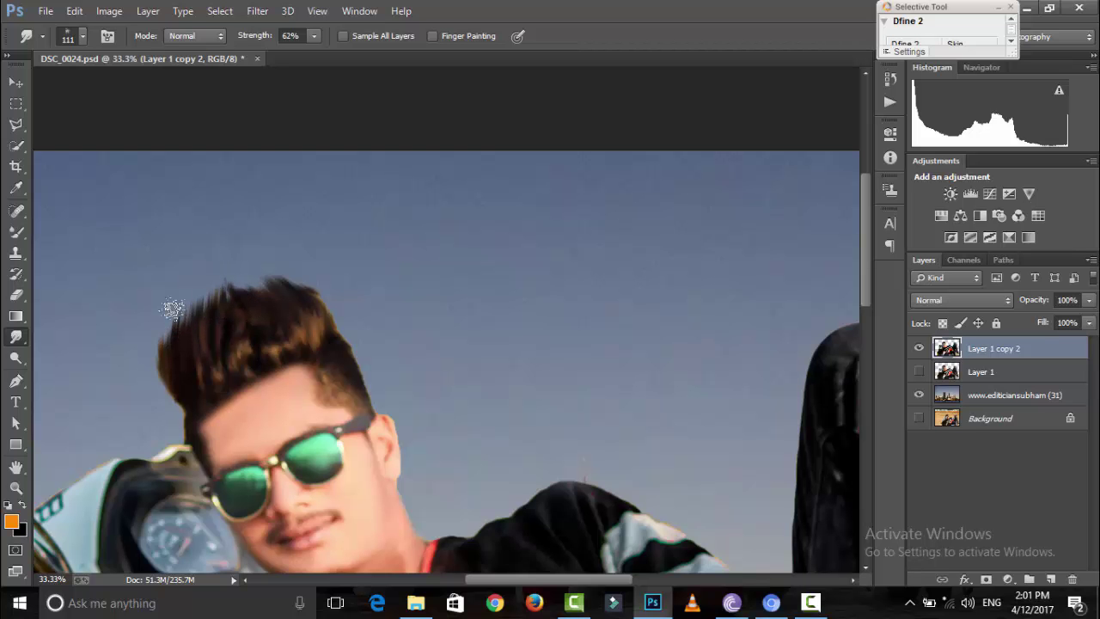
left_click_drag(280, 311, 249, 282)
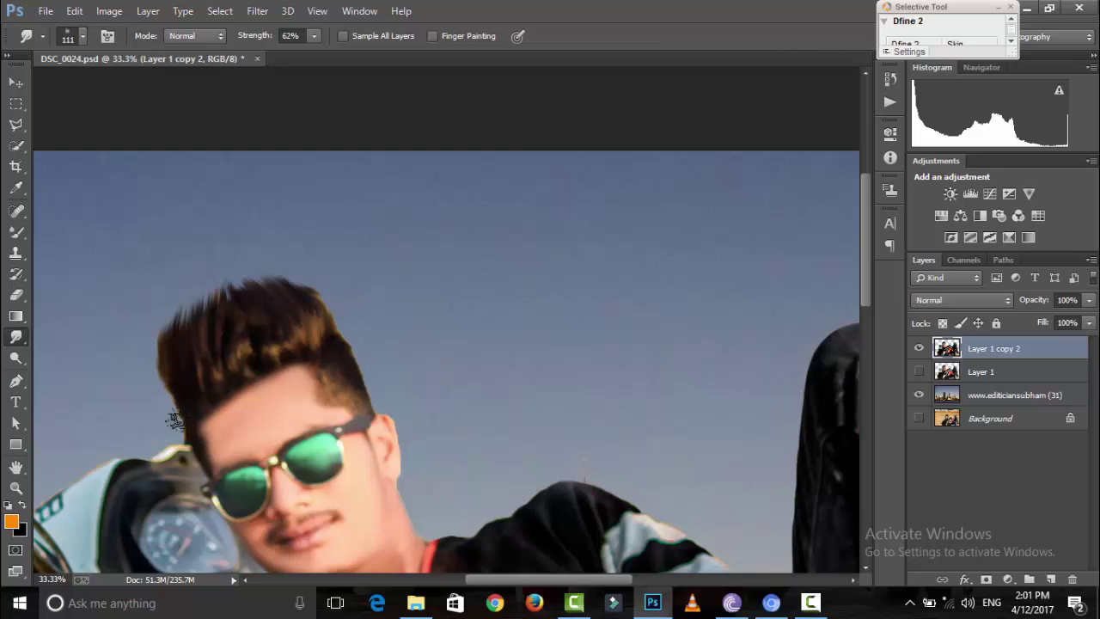
Roughen the left hairline outward and shrink the smudge brush to 59 px
left_click_drag(180, 401, 132, 338)
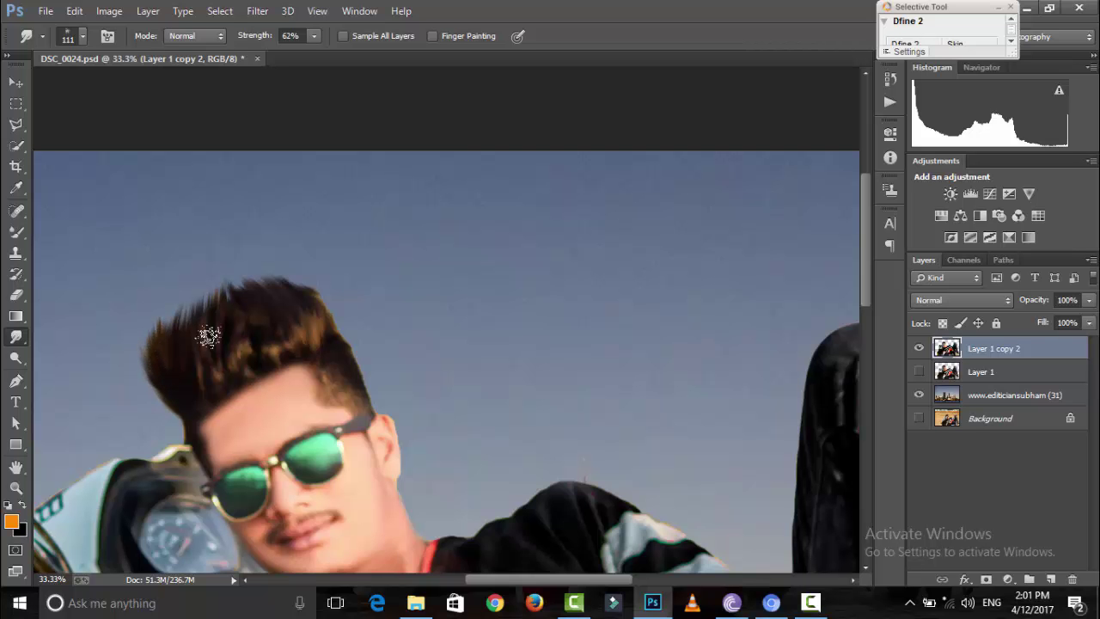
right_click(304, 307)
left_click_drag(438, 345, 403, 348)
key("Return")
right_click(311, 391)
left_click(15, 232)
right_click(283, 380)
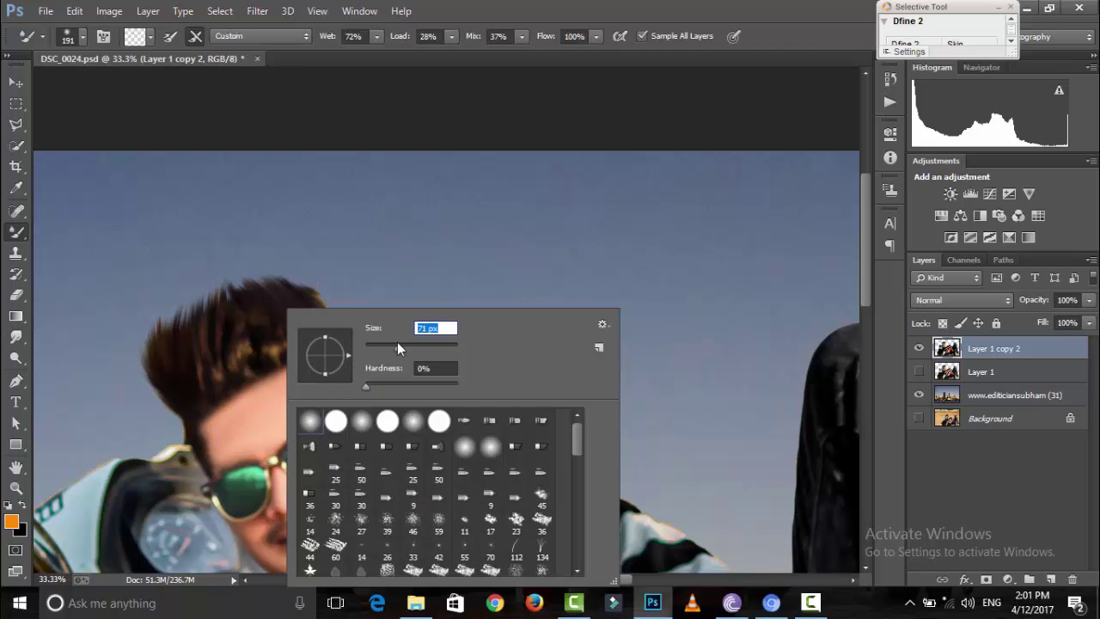
left_click(258, 394)
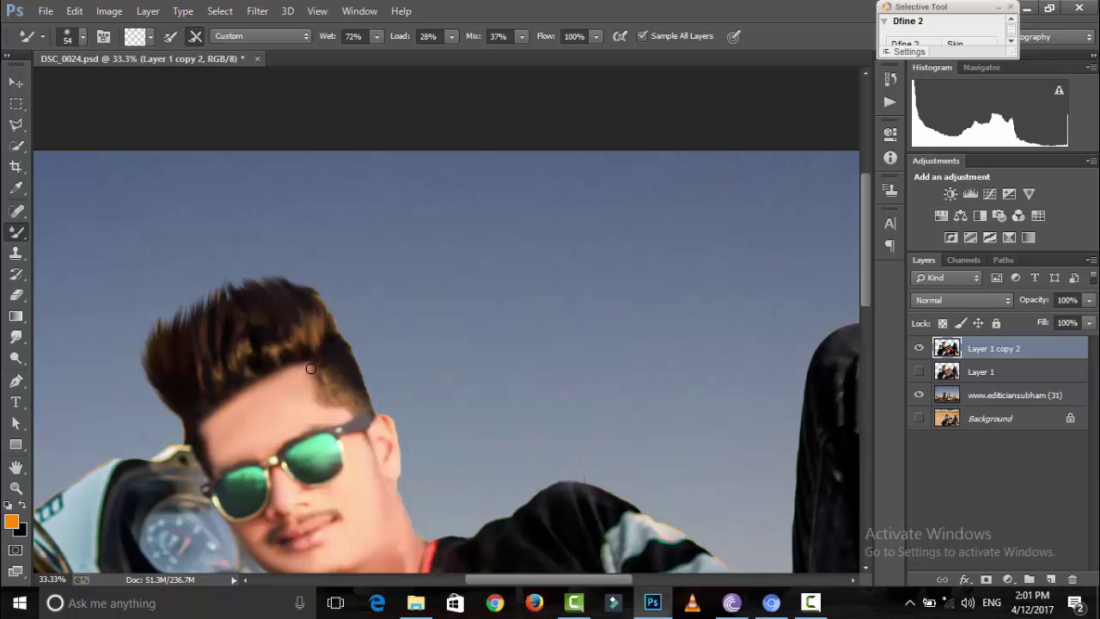
right_click(310, 368)
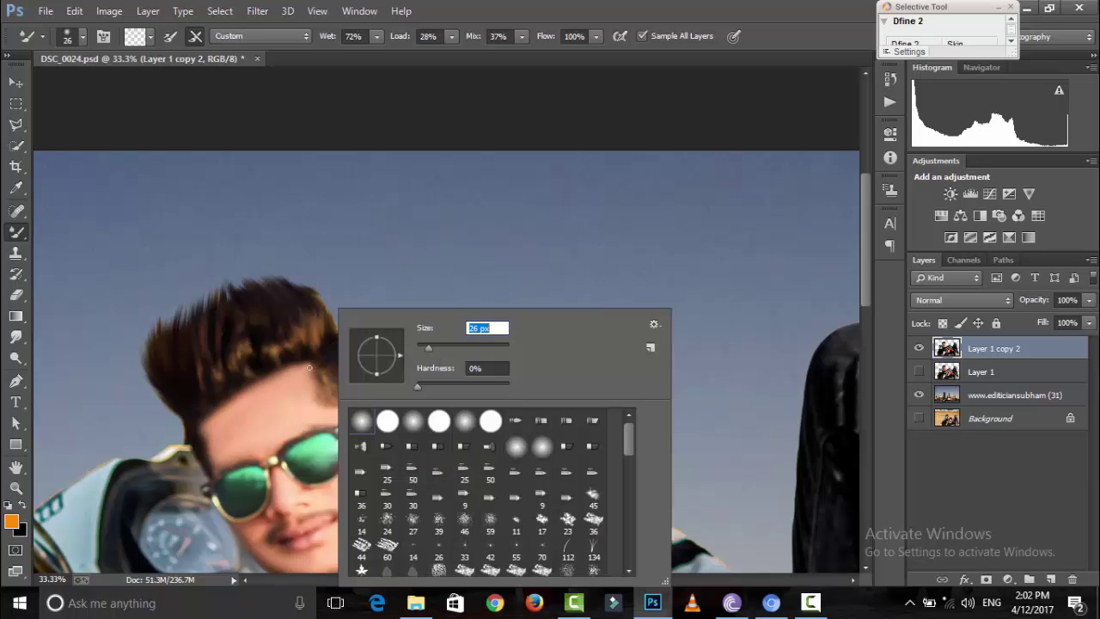
left_click(313, 365)
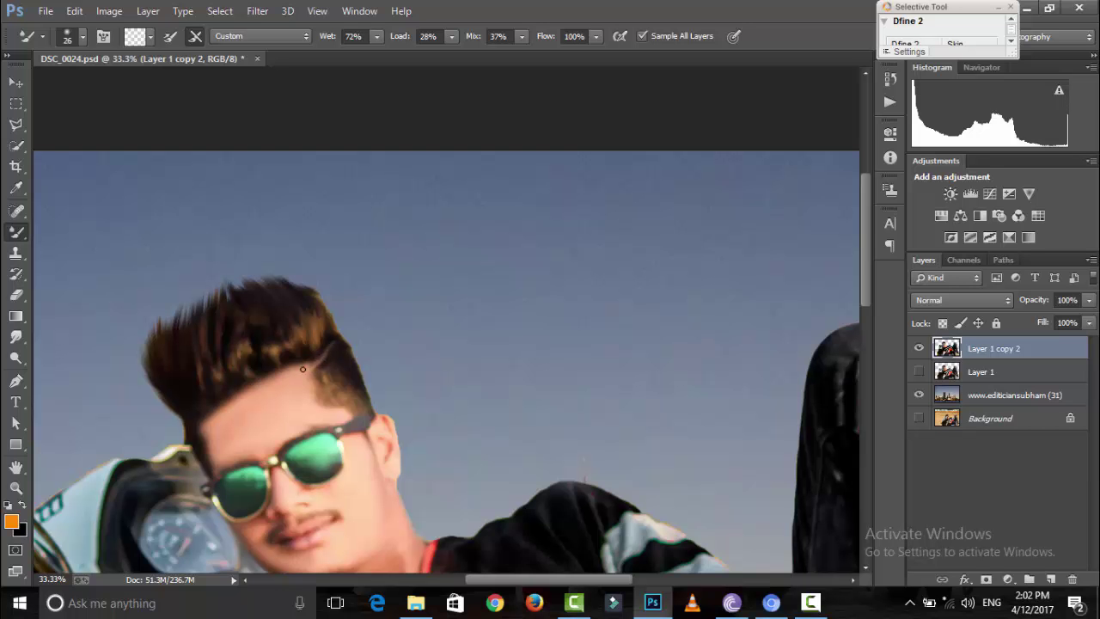
left_click_drag(349, 505, 318, 365)
key("ctrl+z")
key("ctrl+minus")
key("ctrl+minus")
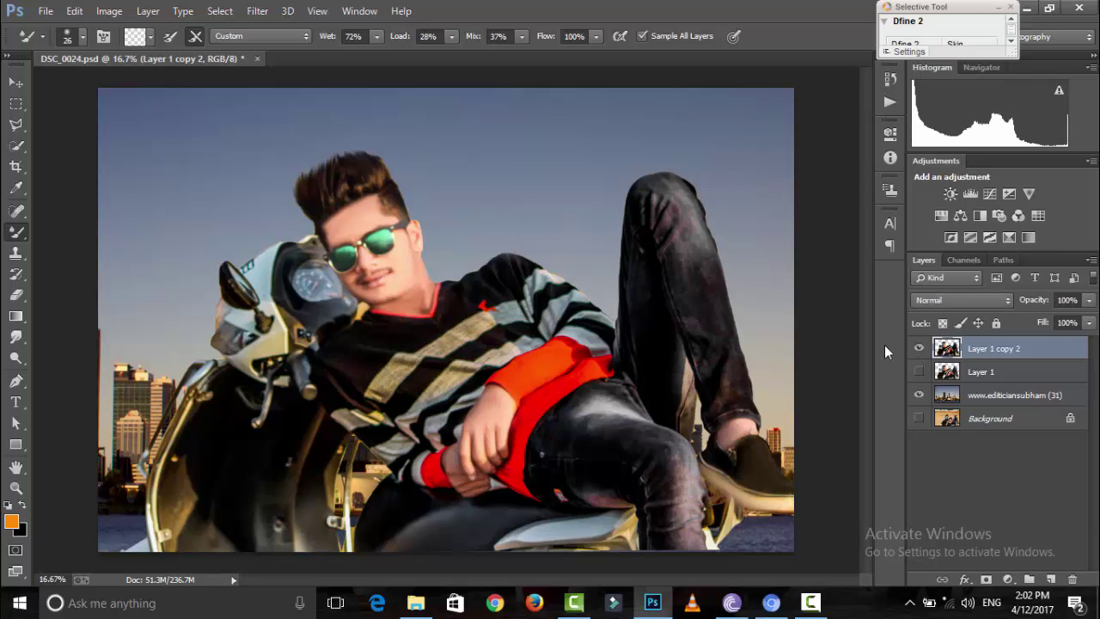
Open the Camera Raw Filter on the city skyline layer
left_click(953, 417)
left_click(977, 395)
left_click(257, 10)
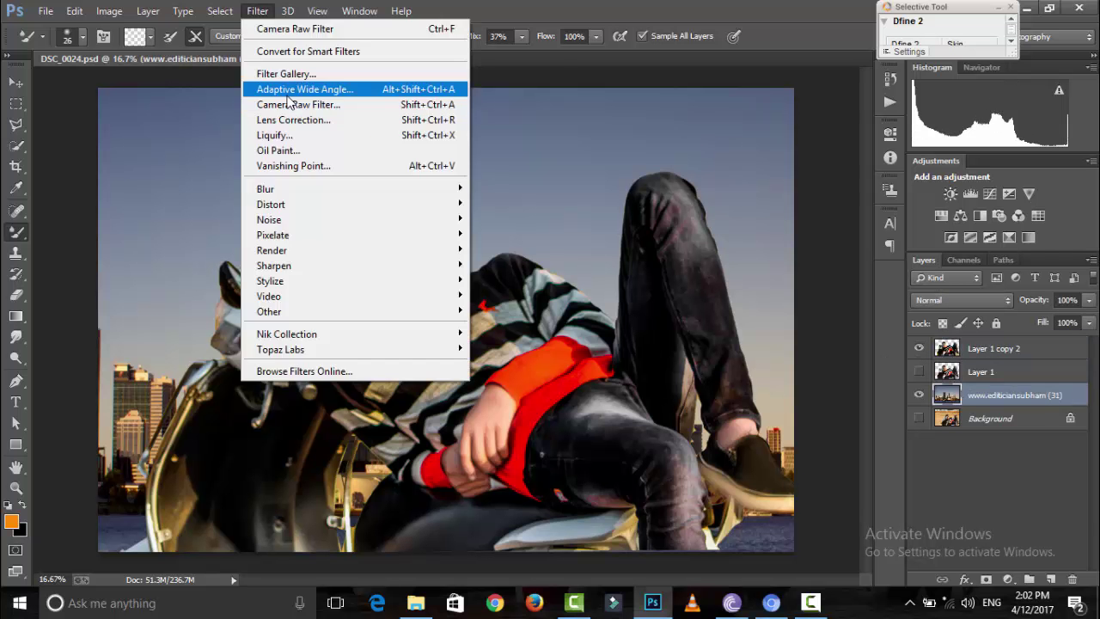
left_click(288, 103)
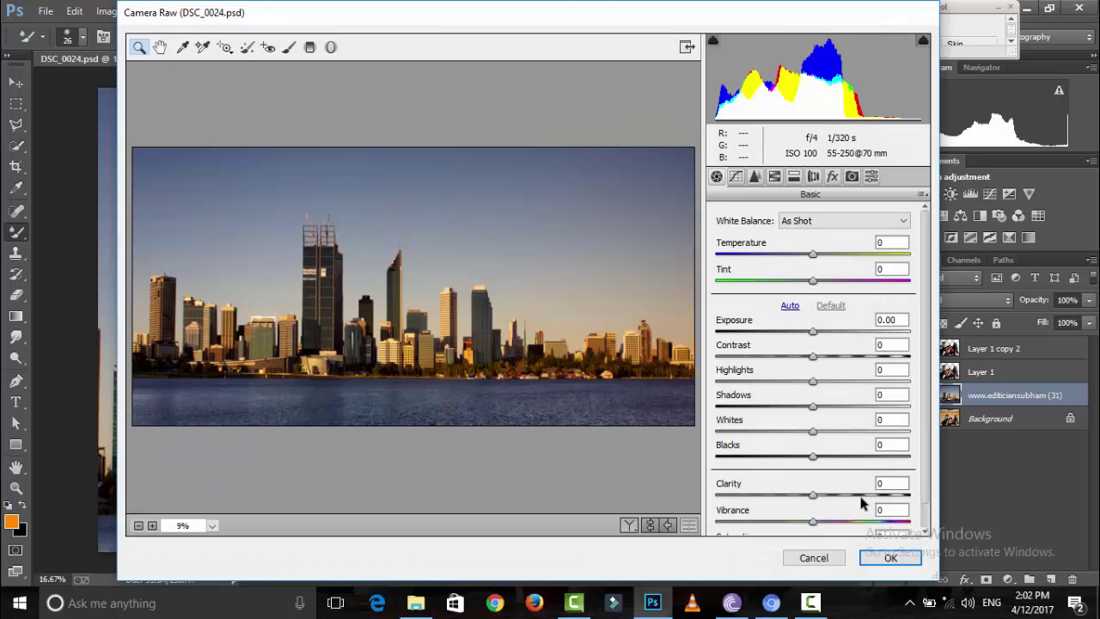
Set Clarity +58, Shadows +67, Blacks -43, Highlights -66, Contrast +32, Vibrance -17
left_click(869, 495)
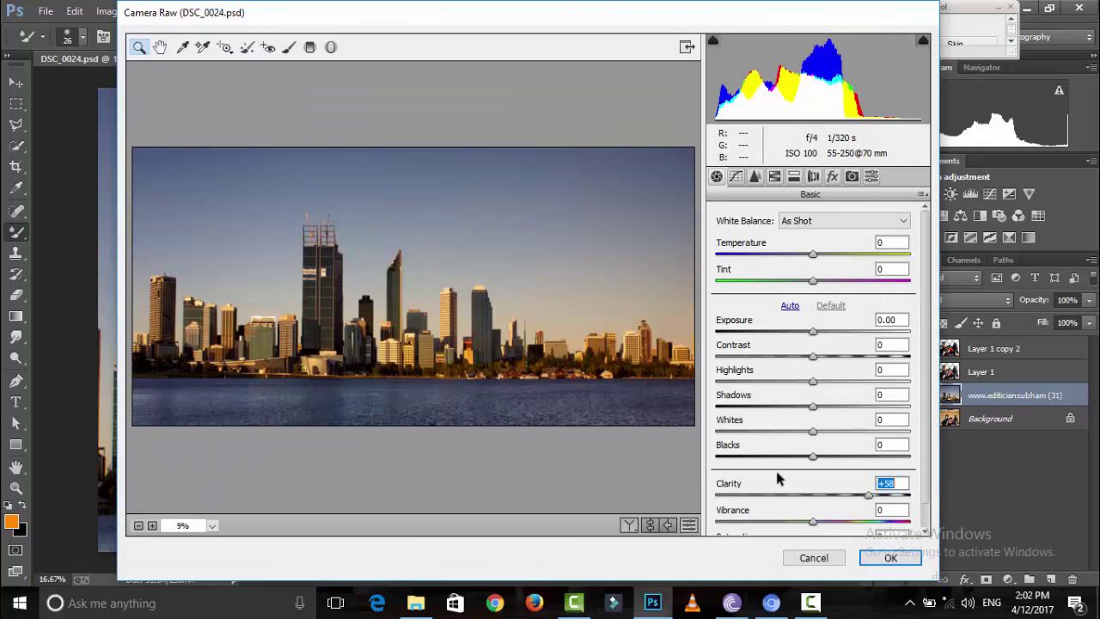
left_click_drag(813, 455, 770, 456)
left_click_drag(813, 406, 877, 406)
left_click_drag(812, 380, 749, 381)
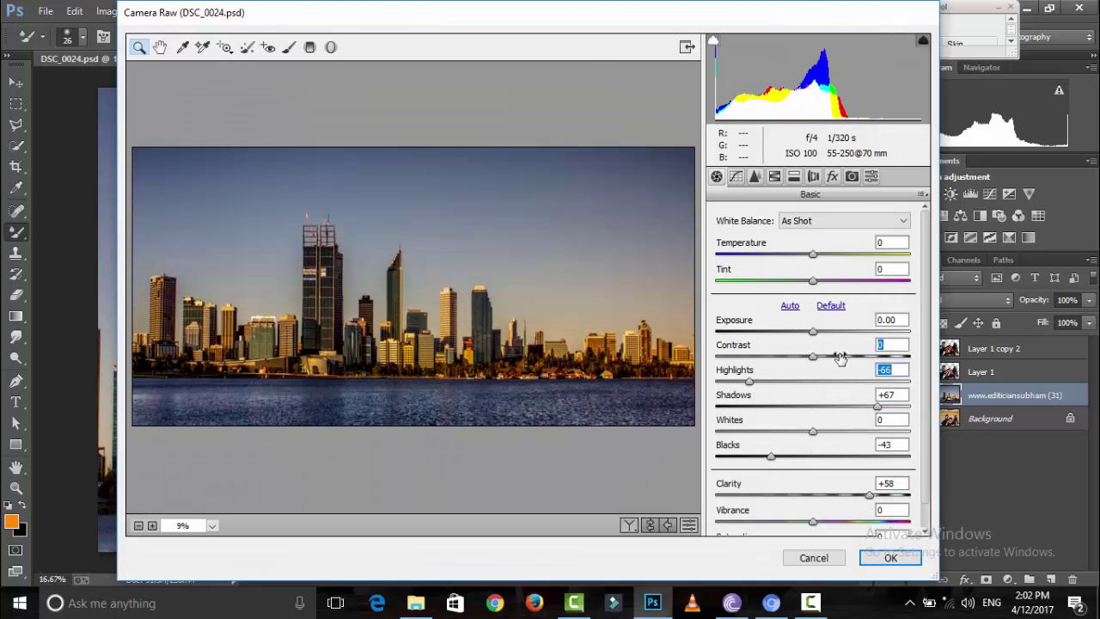
left_click_drag(813, 356, 843, 356)
left_click_drag(813, 522, 796, 521)
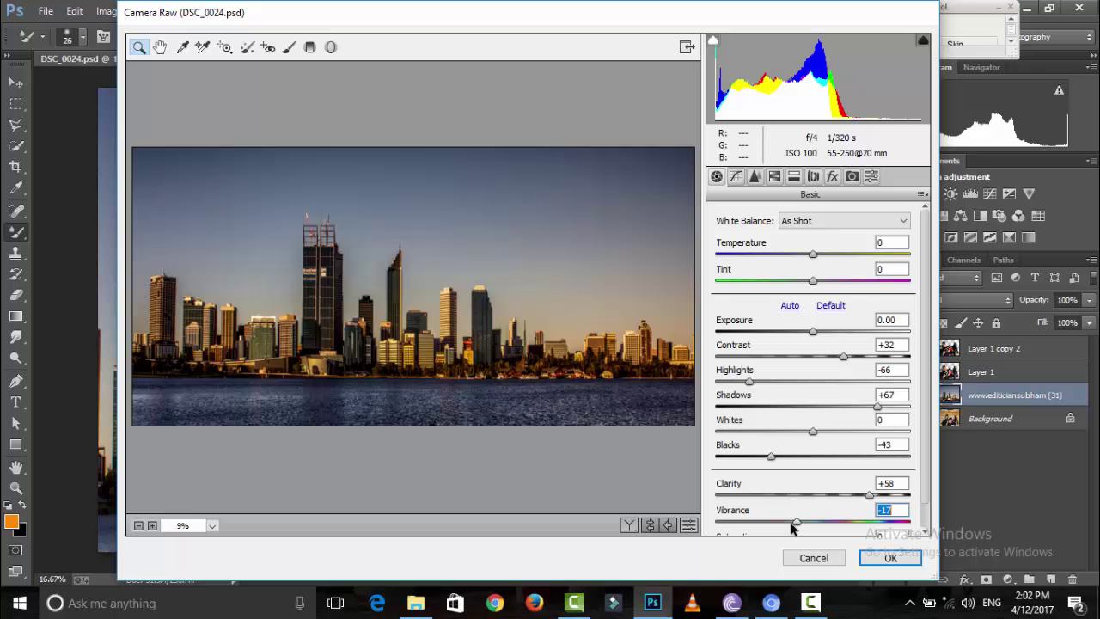
Set HSL saturation to Yellows -85, Aquas +48, Blues +59, and apply the grade
left_click(793, 176)
left_click(761, 240)
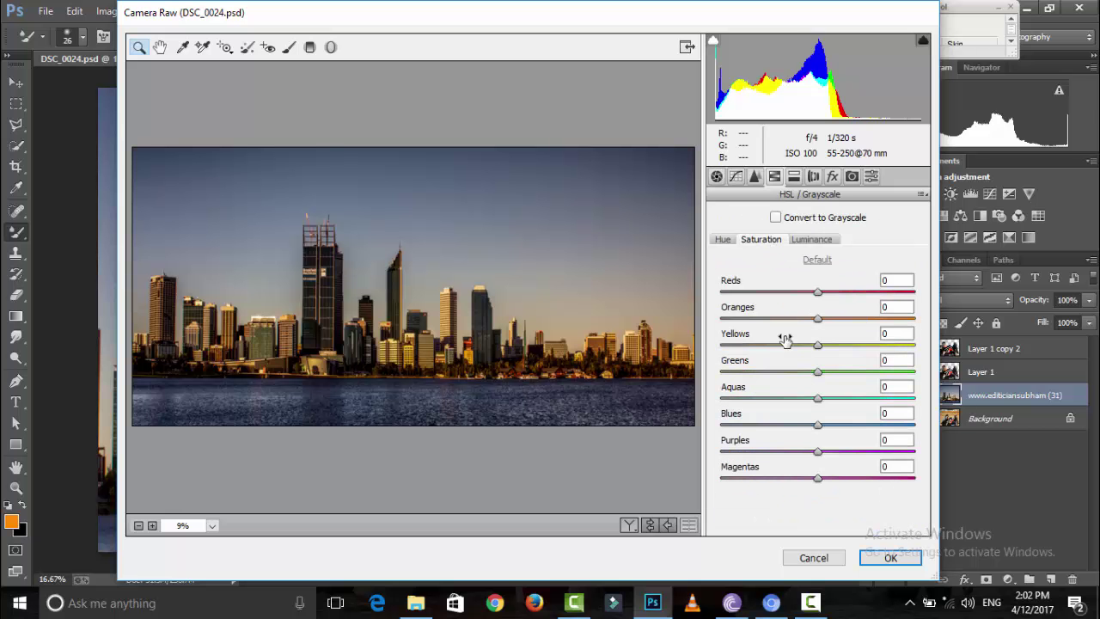
left_click(716, 241)
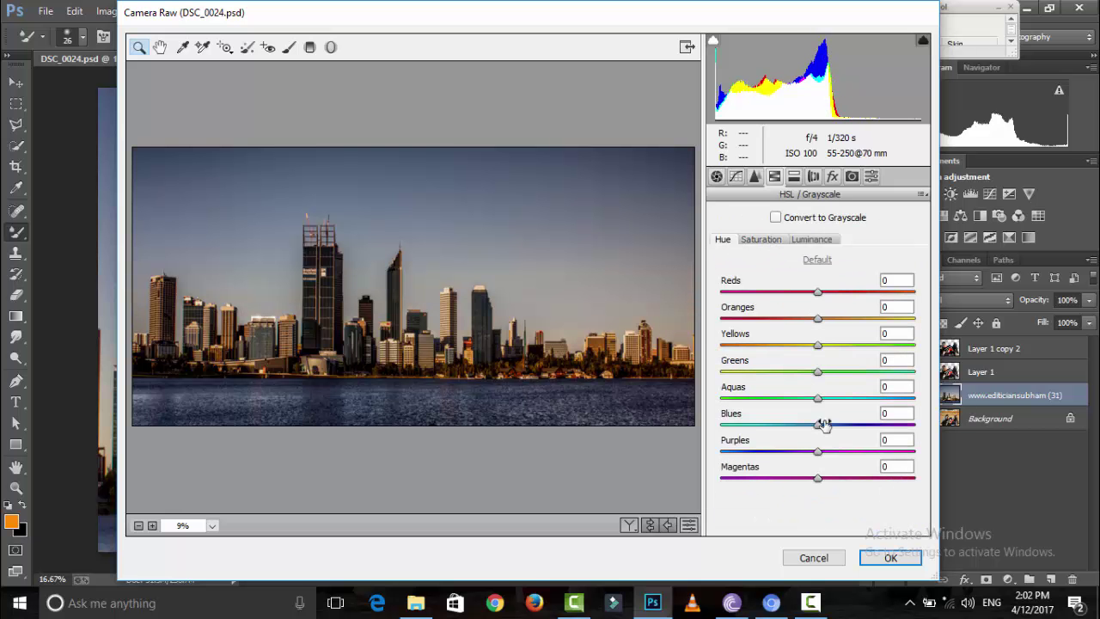
left_click(761, 239)
left_click_drag(817, 344, 734, 345)
left_click_drag(817, 425, 874, 425)
left_click_drag(817, 398, 863, 397)
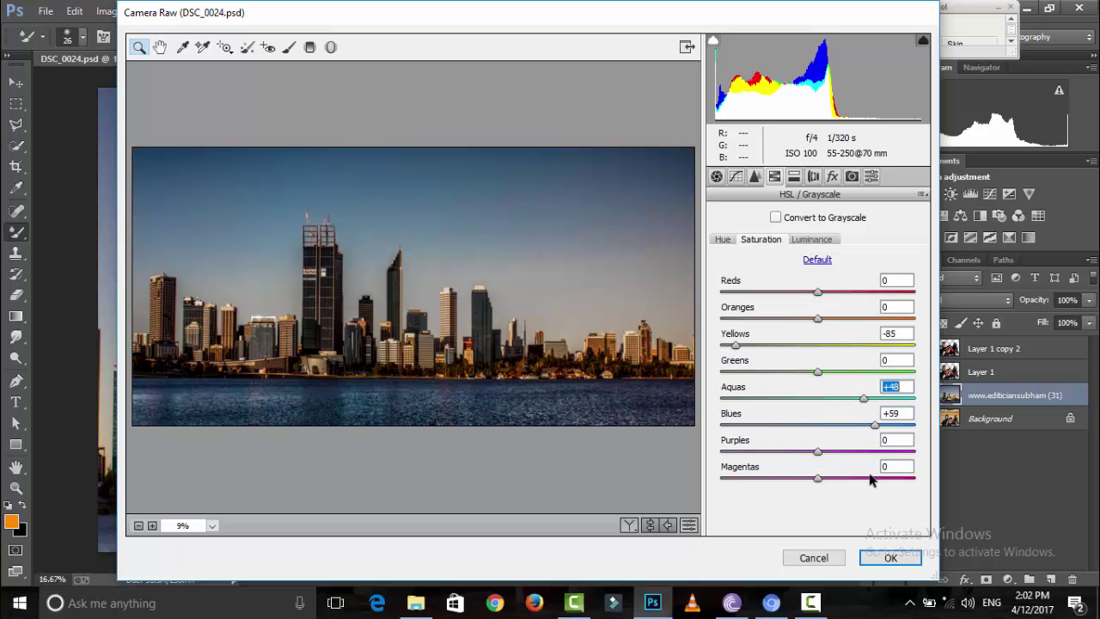
left_click(870, 479)
left_click(889, 560)
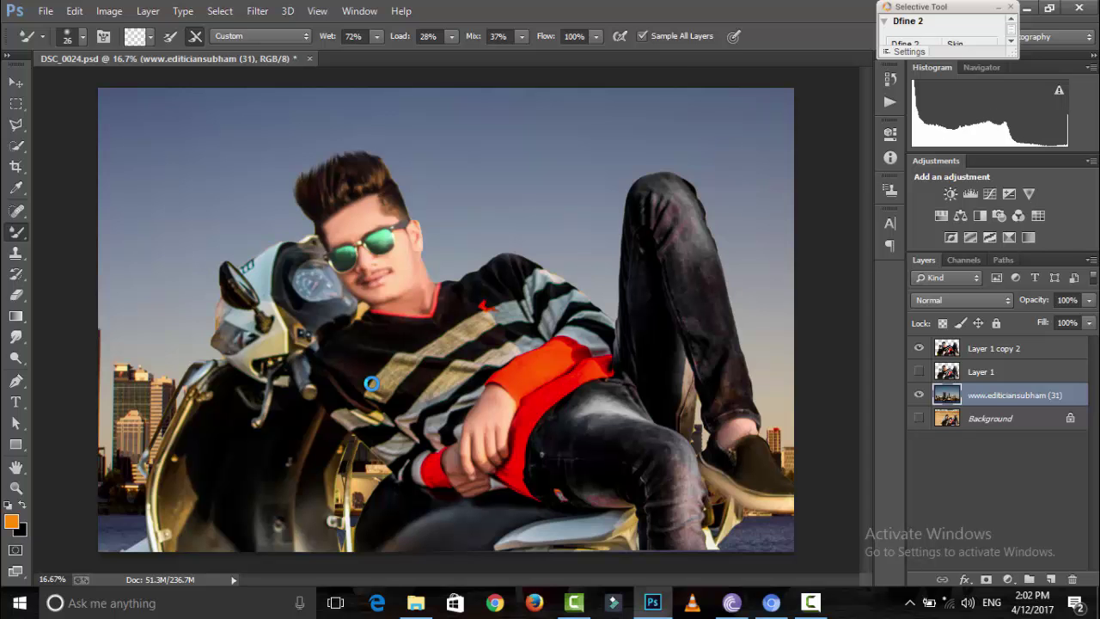
Stamp all visible layers above Layer 1 copy 2 into a new Layer 2
left_click(16, 337)
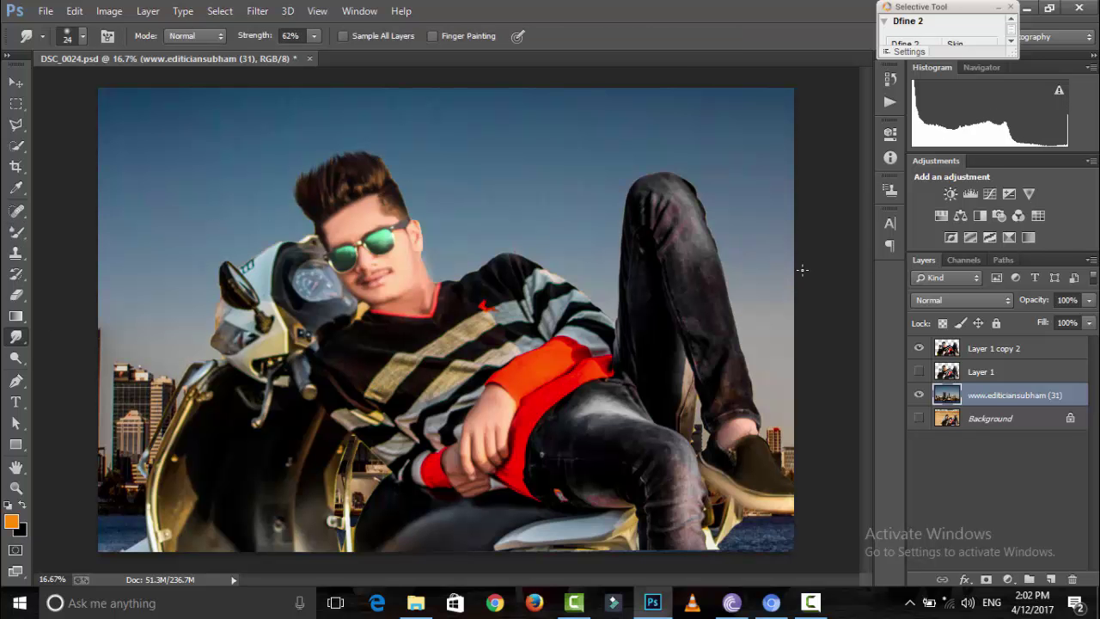
left_click(979, 350)
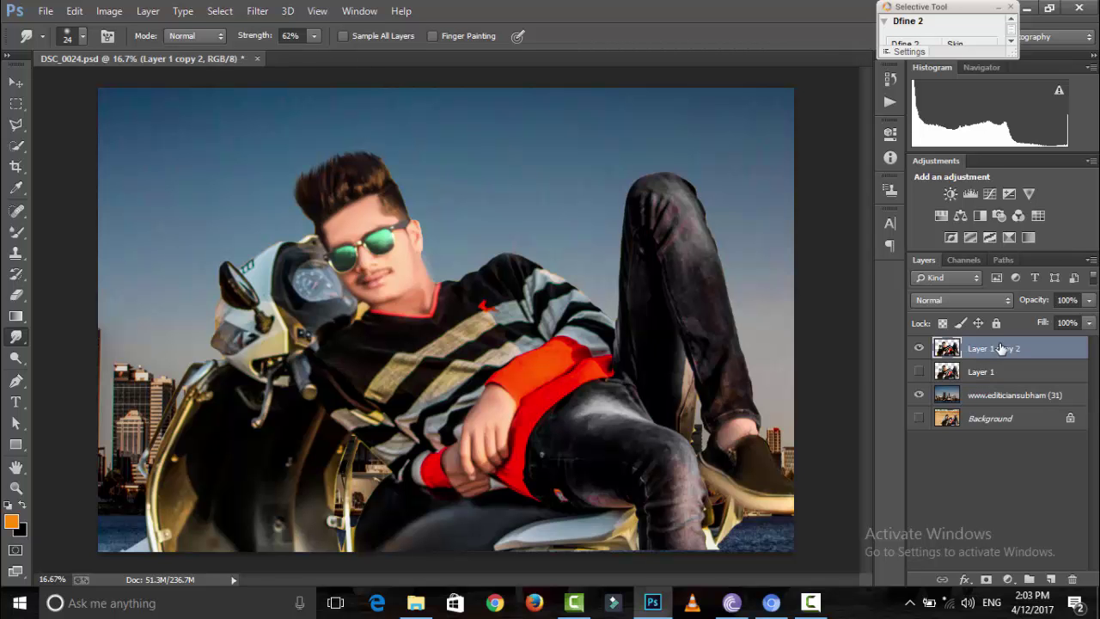
key("ctrl+shift+alt+e")
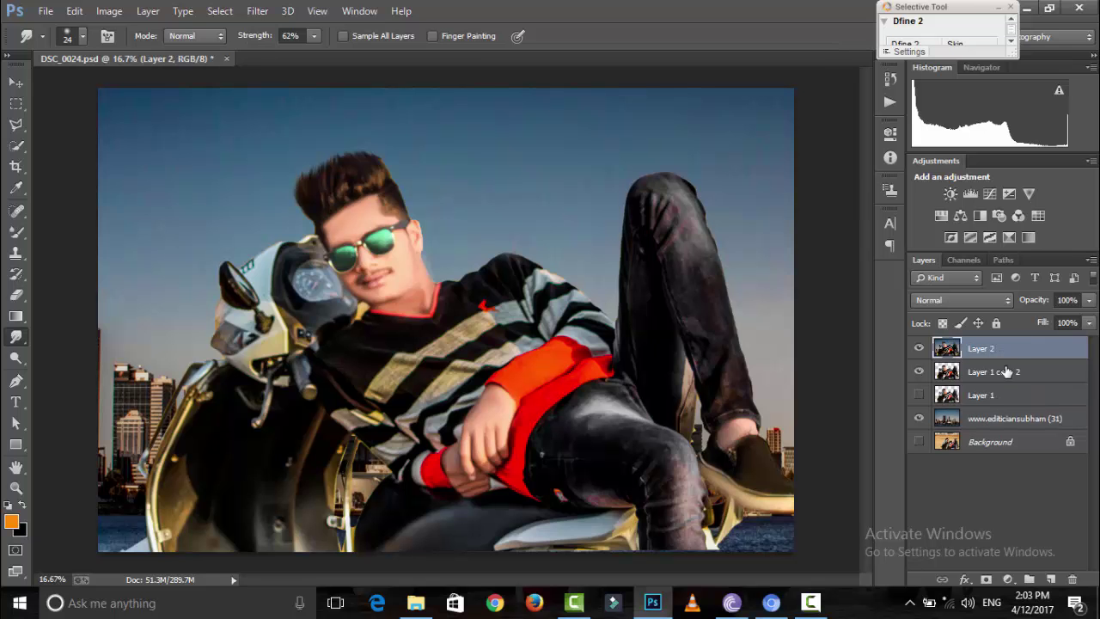
Apply Oil Paint with minimum Shine, angle 0, Bristle Detail 0 and Scale 0.1
left_click(257, 10)
left_click(284, 150)
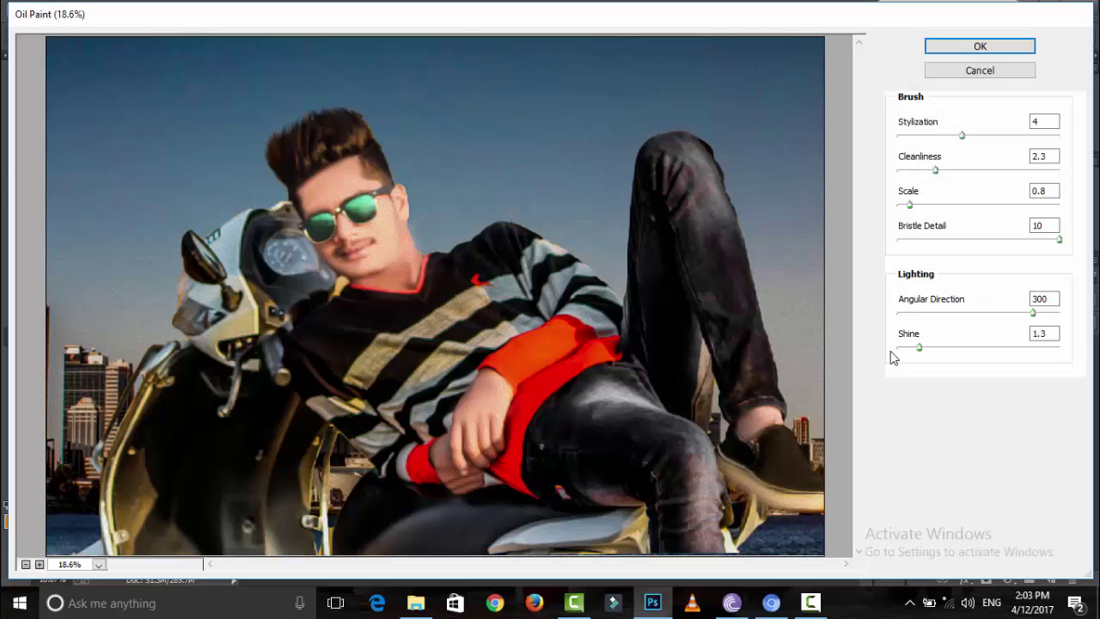
left_click(900, 346)
left_click(894, 313)
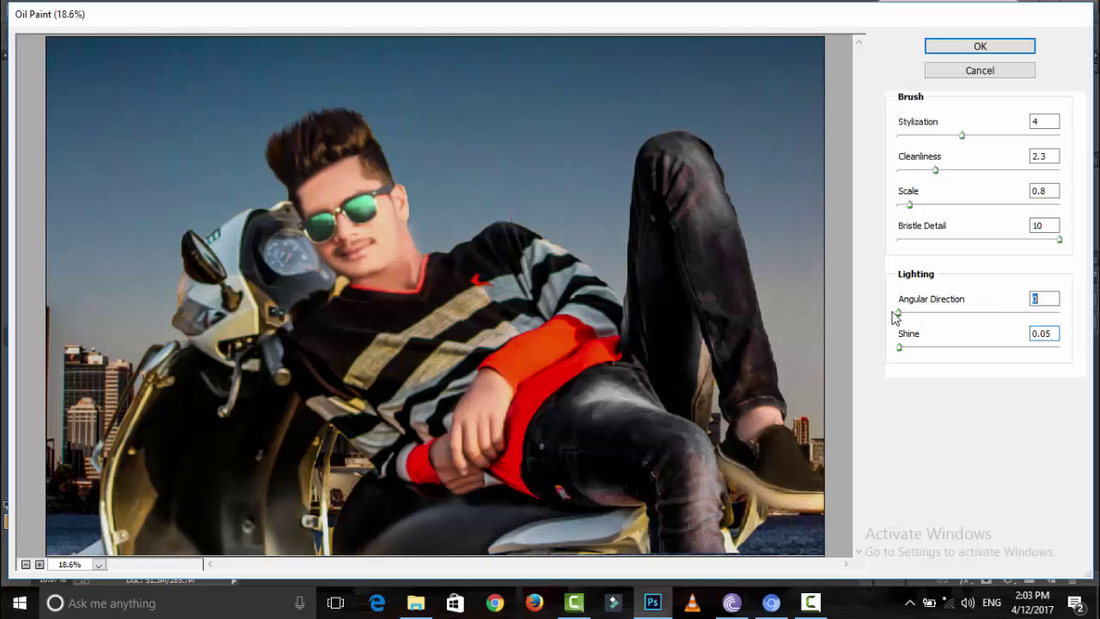
left_click(895, 239)
left_click(900, 205)
left_click(957, 45)
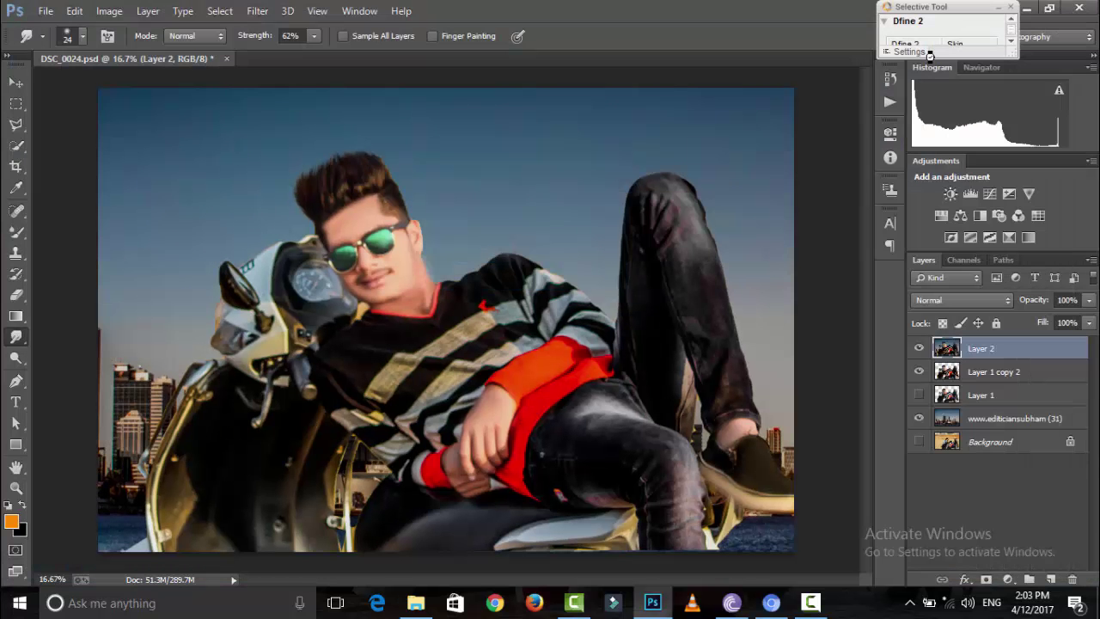
Quick-select the green sunglass lenses
left_click(20, 153)
left_click_drag(339, 257, 391, 239)
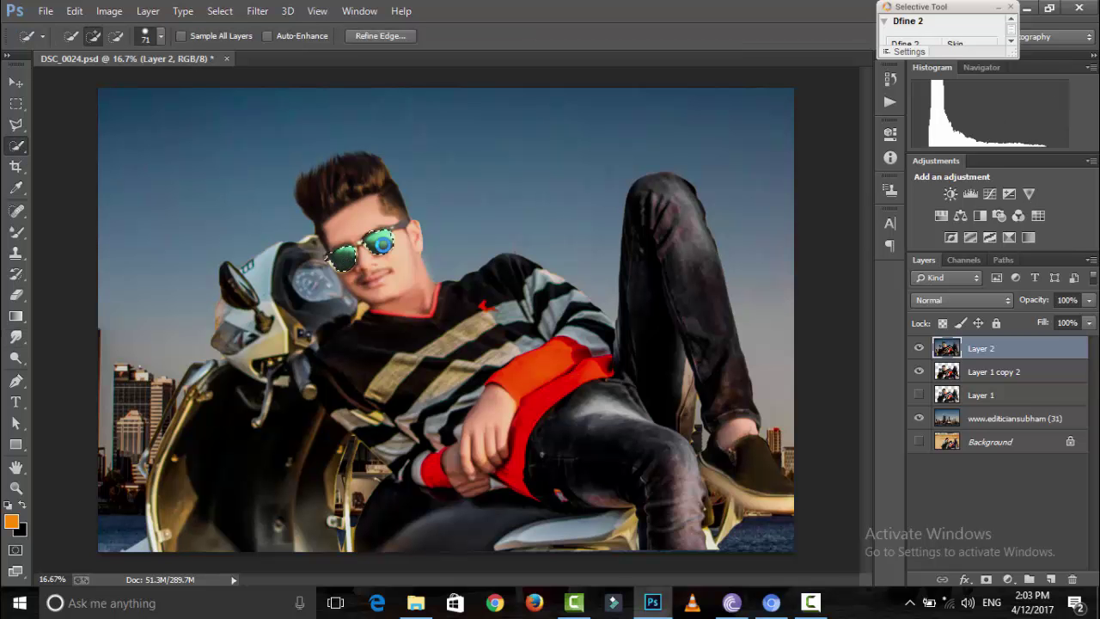
left_click(116, 35)
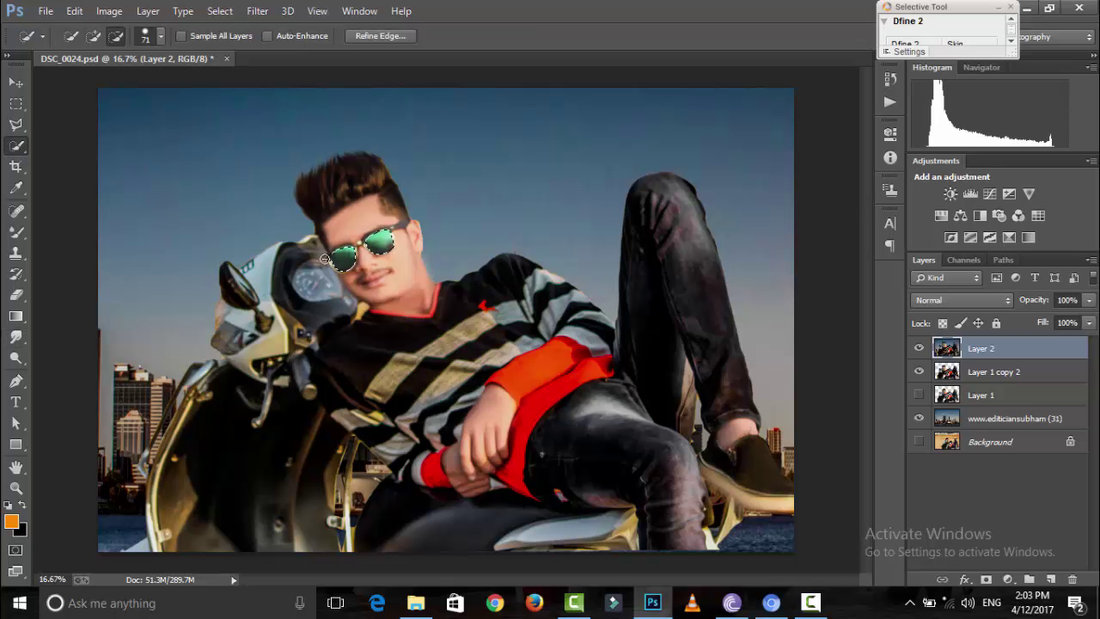
Add a clipped Hue/Saturation colorize layer at Hue 199, Saturation 100 to turn the lenses blue
left_click(1008, 580)
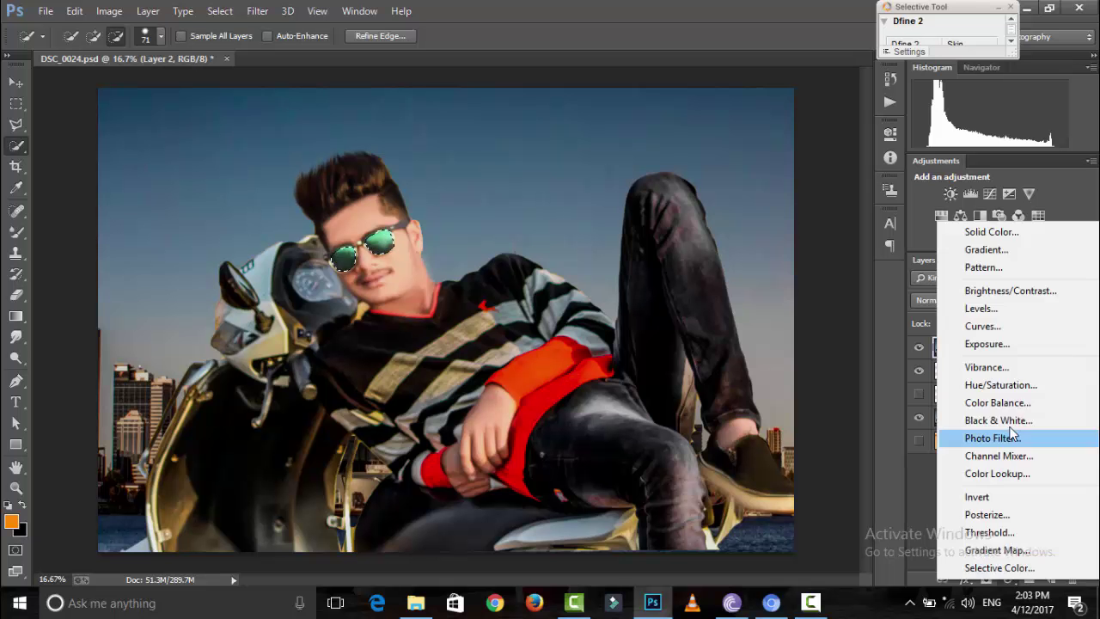
left_click(1035, 378)
left_click(748, 395)
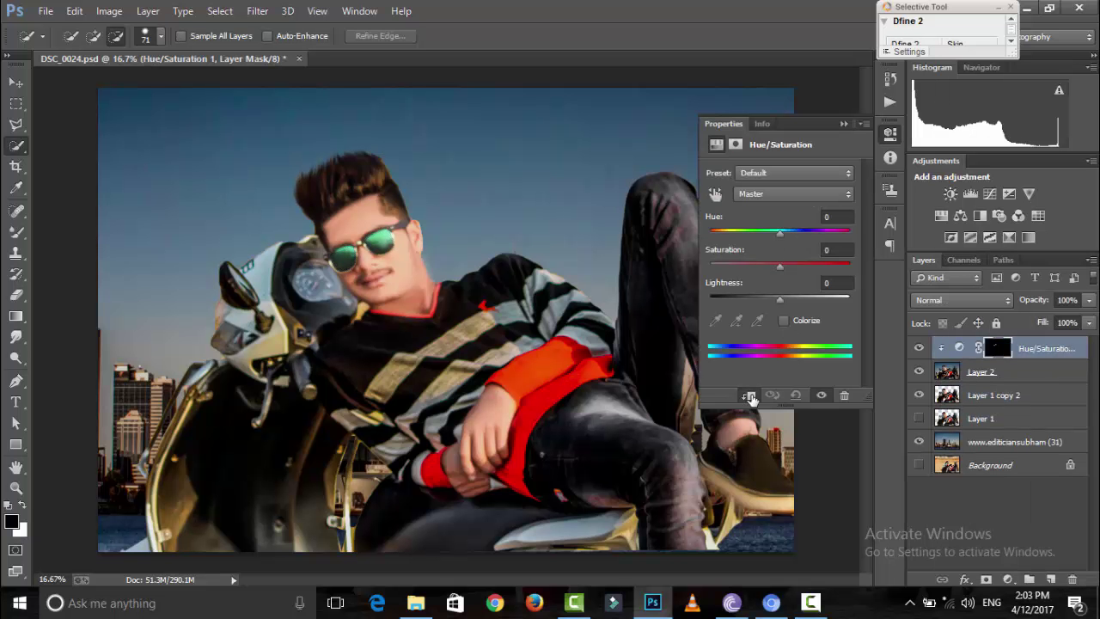
left_click(782, 320)
mouse_move(779, 232)
left_mouse_down()
mouse_move(721, 232)
mouse_move(850, 265)
left_mouse_up()
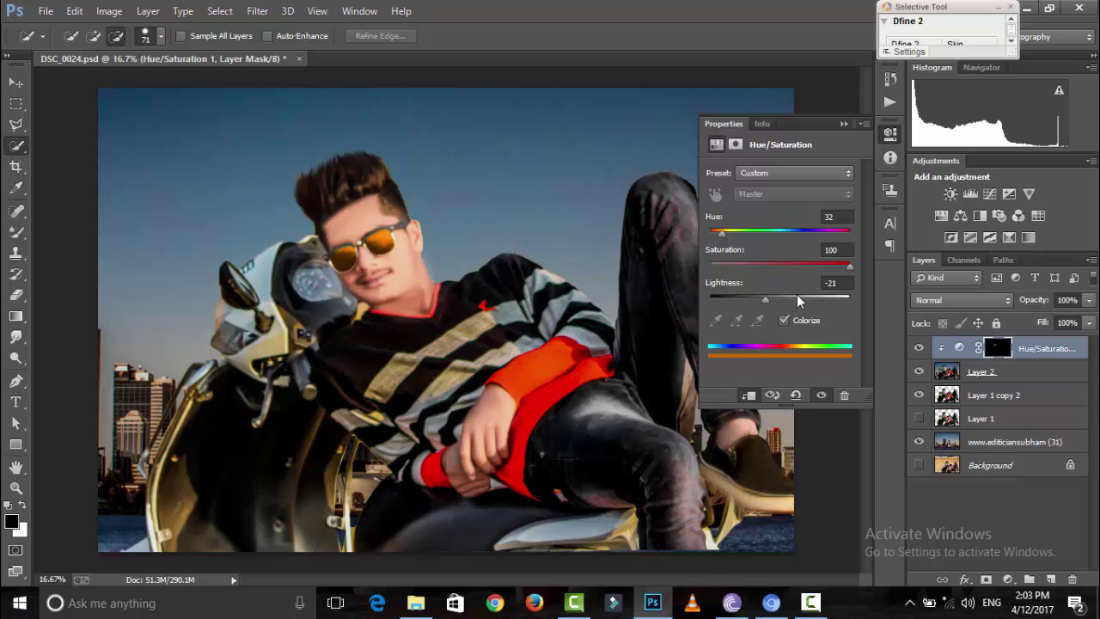
left_click_drag(779, 298, 776, 298)
left_click_drag(722, 231, 784, 231)
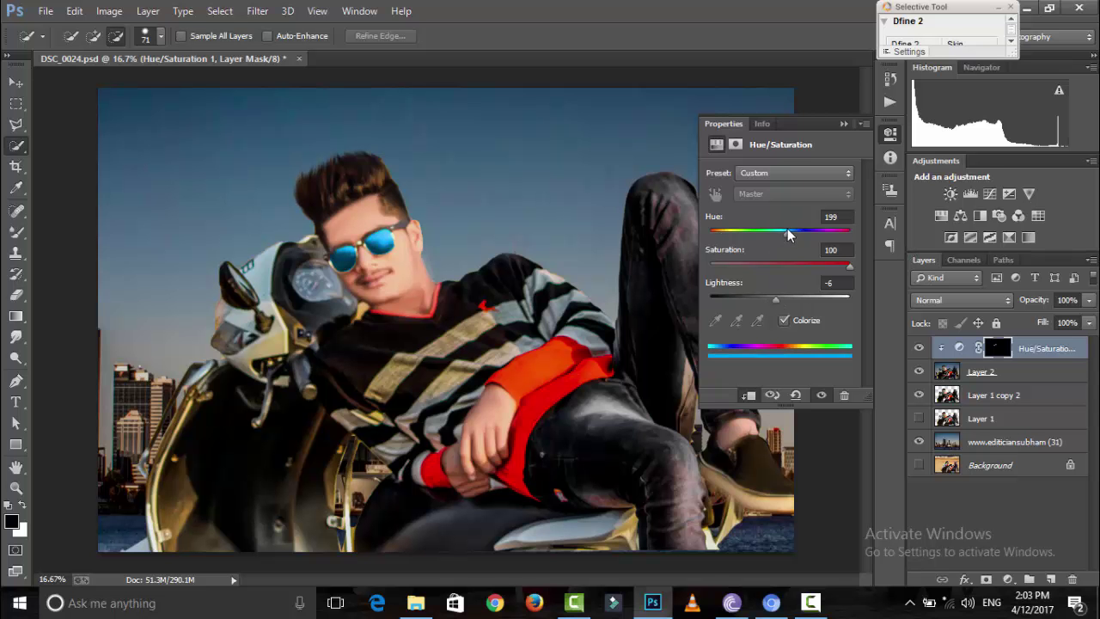
left_click(825, 152)
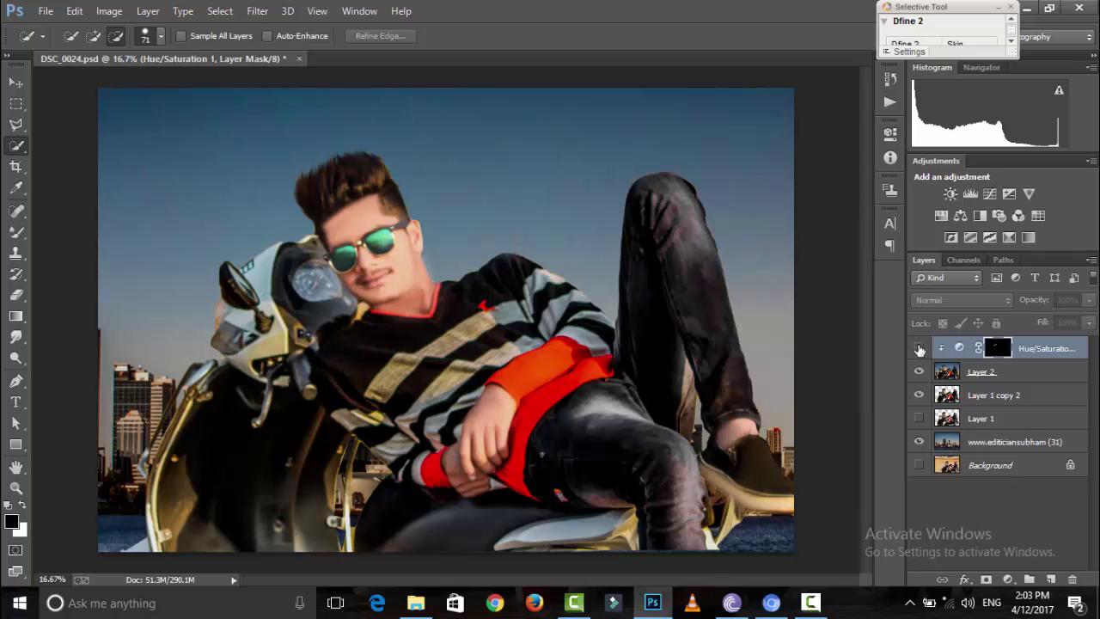
Merge the lens colour adjustment down into the photo layer
right_click(999, 378)
left_click(732, 458)
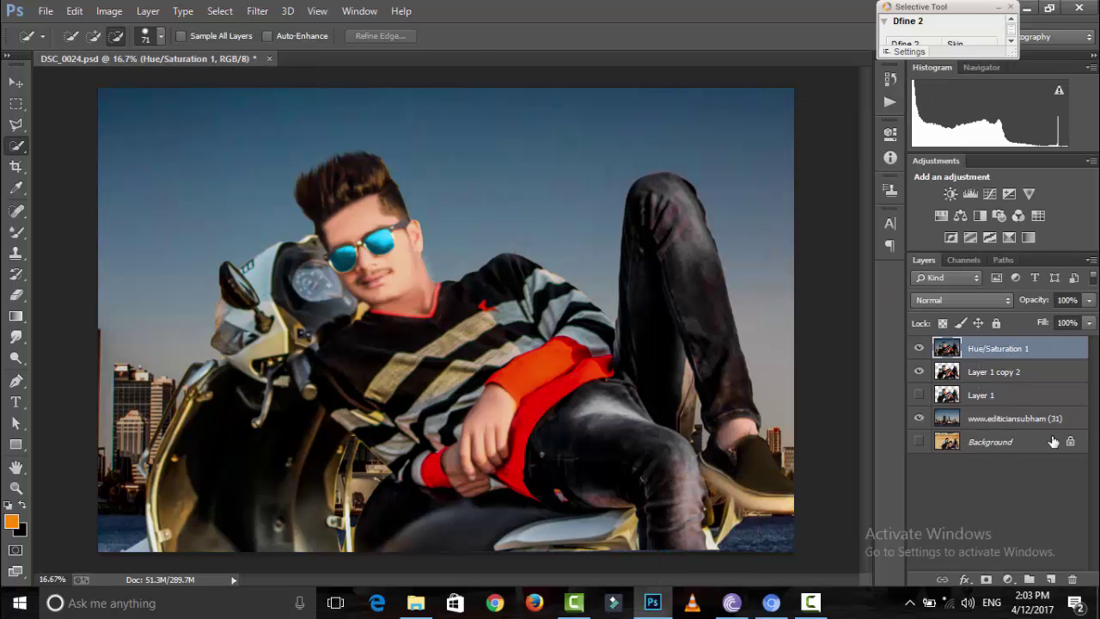
left_click(257, 11)
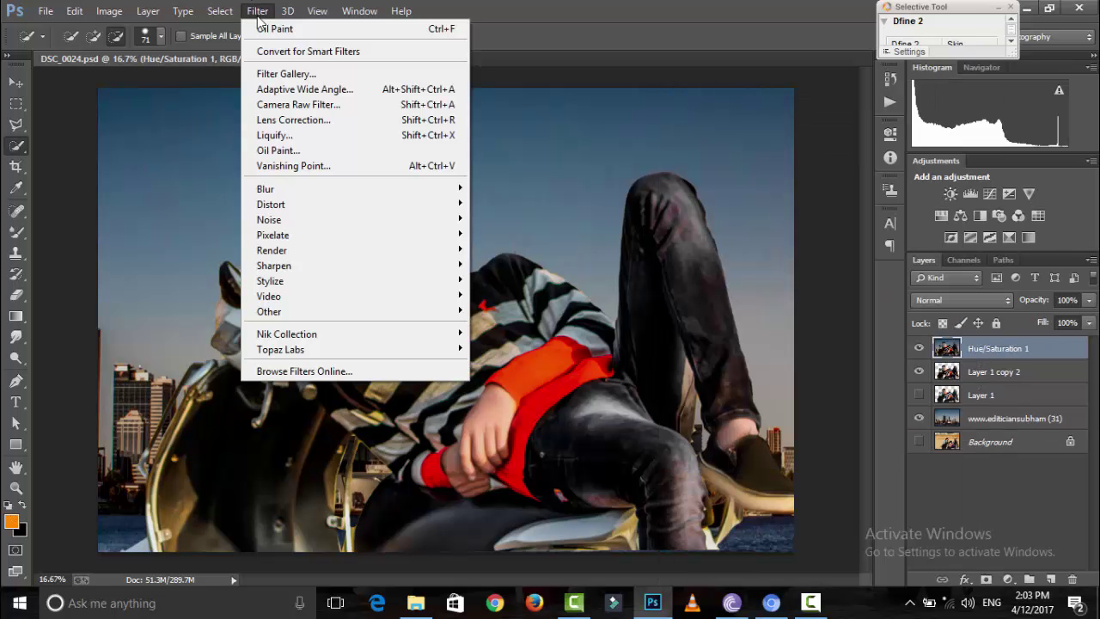
Apply Topaz Clean 3's Stylized Edges Curly Sharp preset with sharpness about 2.80
left_click(508, 396)
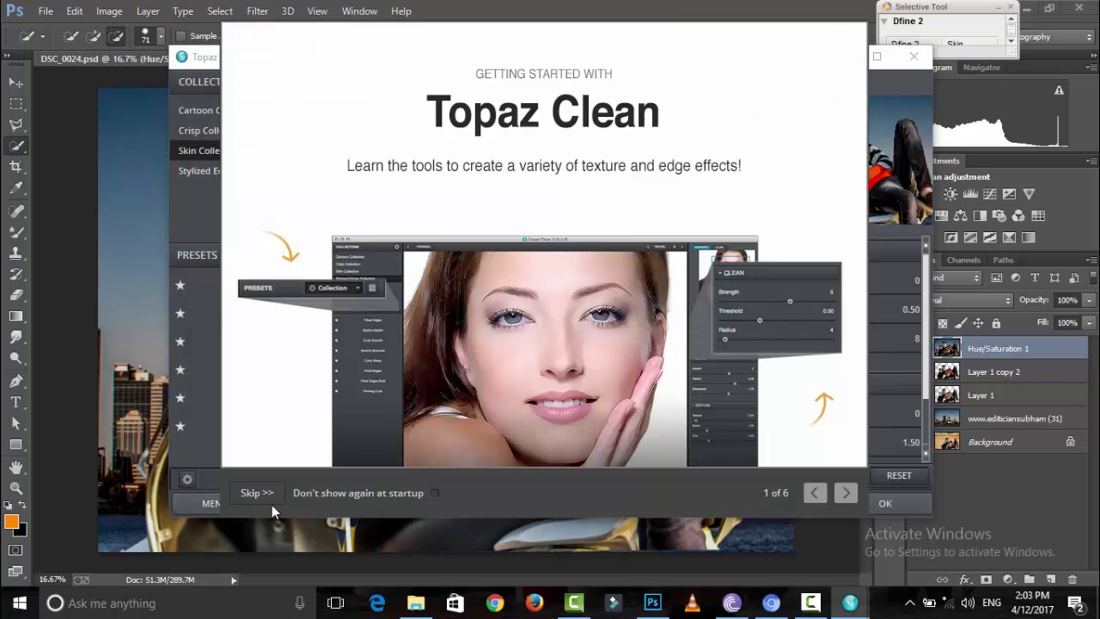
left_click(257, 493)
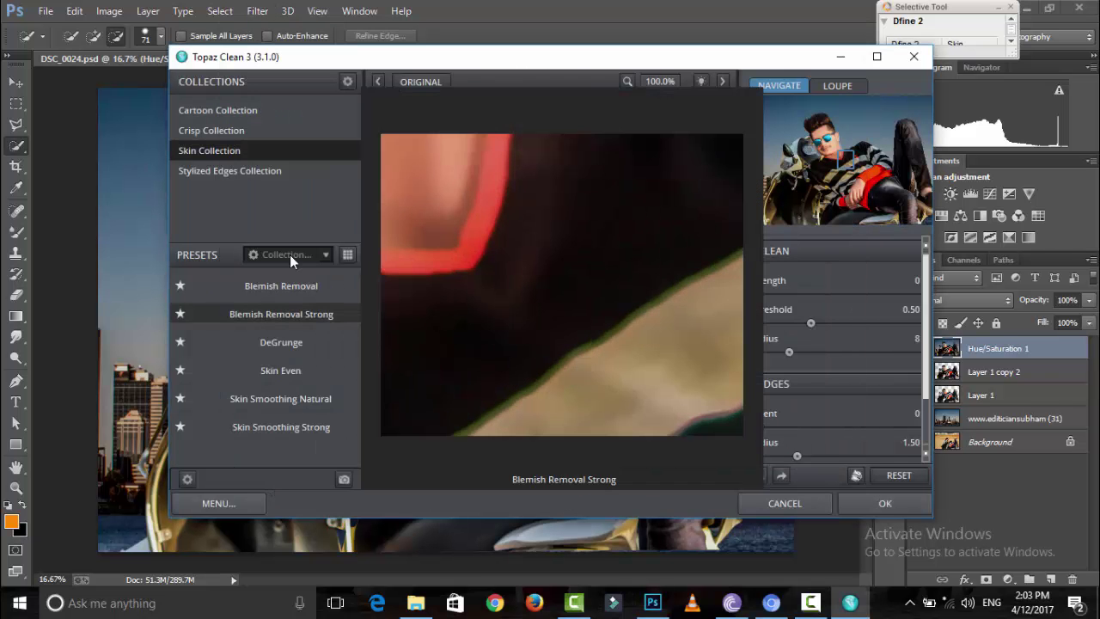
left_click(215, 130)
left_click(278, 286)
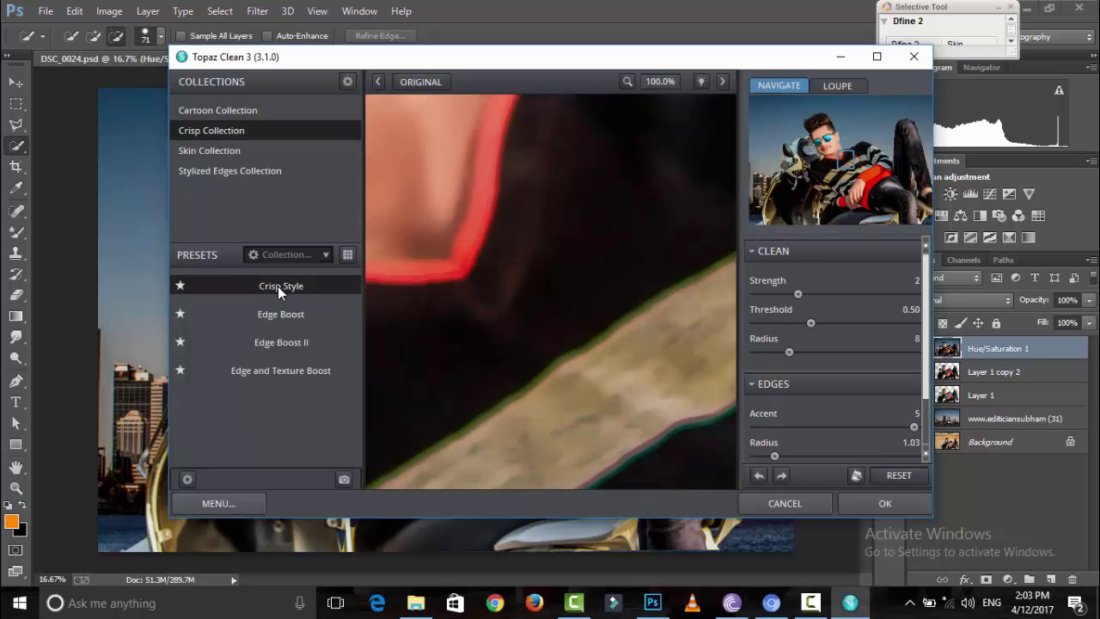
left_click(268, 171)
left_click(293, 294)
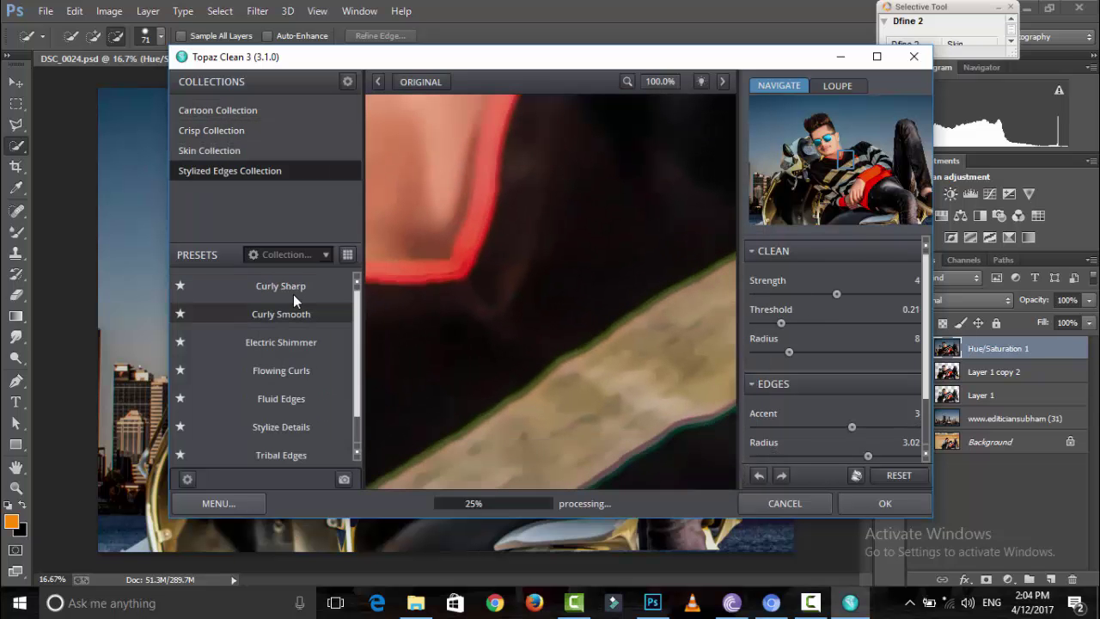
scroll(806, 378, "down", 3)
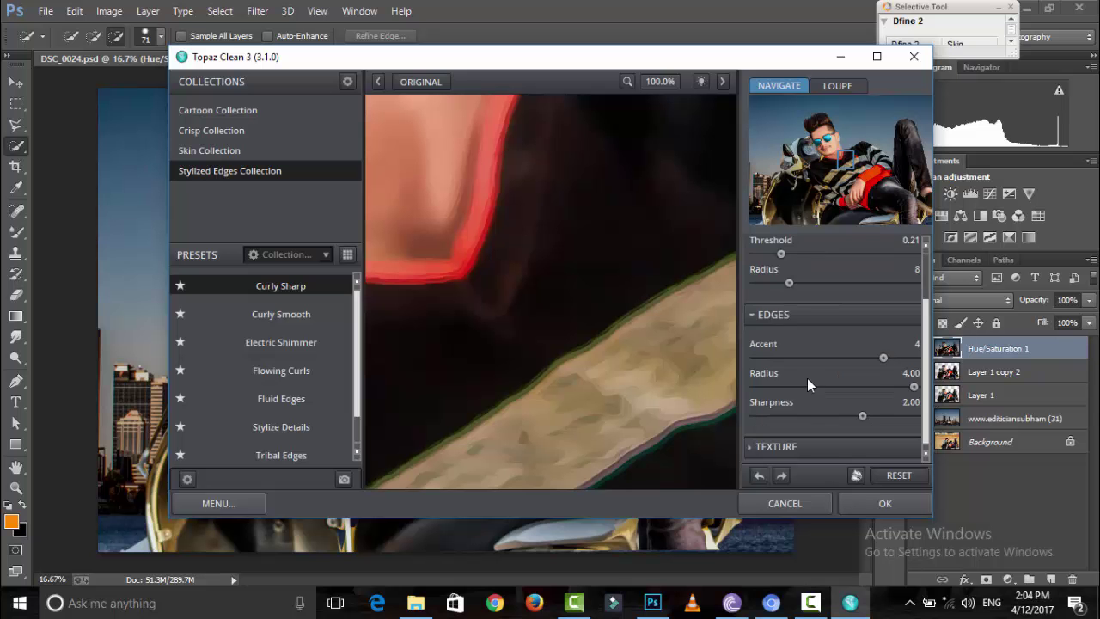
scroll(790, 296, "up", 3)
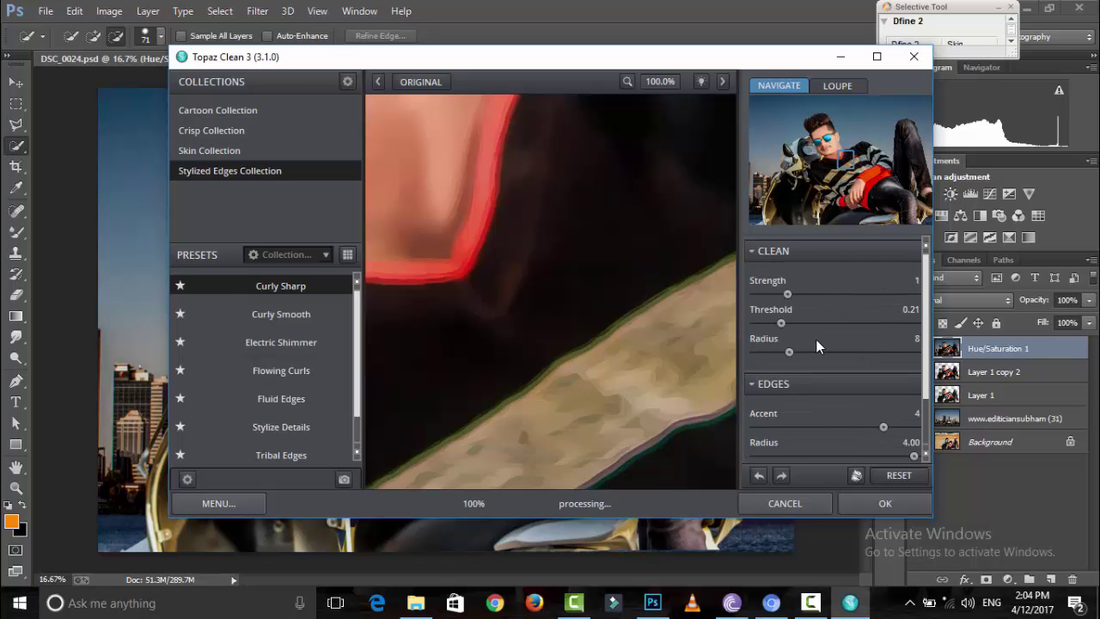
scroll(816, 339, "down", 2)
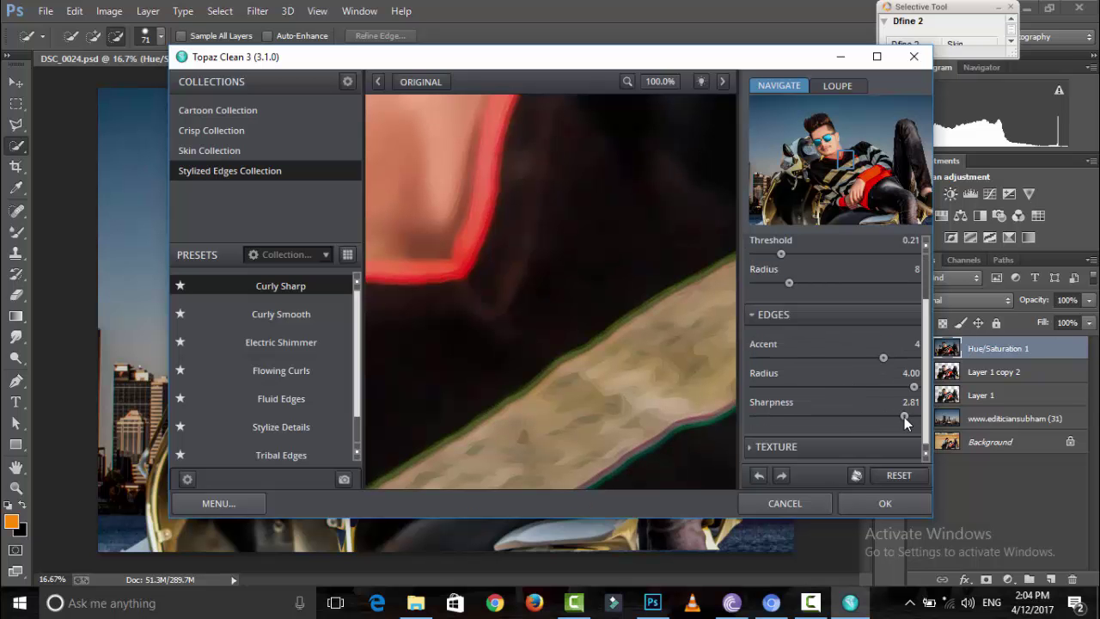
left_click_drag(904, 417, 903, 417)
left_click(890, 500)
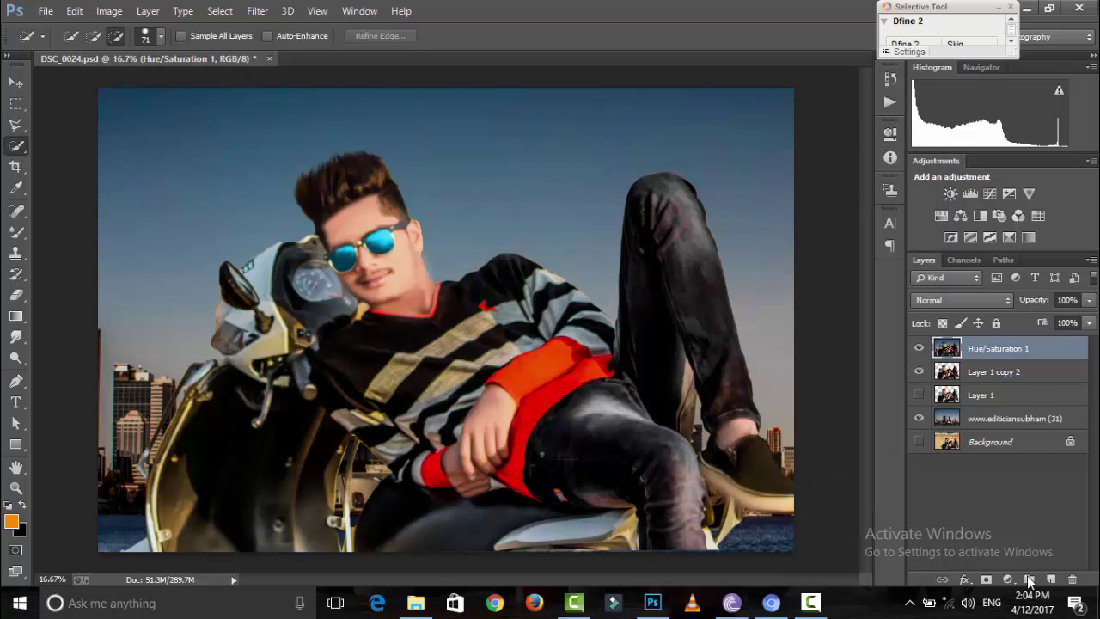
On a new layer, darken the bottom with a black gradient at 90% opacity
left_click(1029, 580)
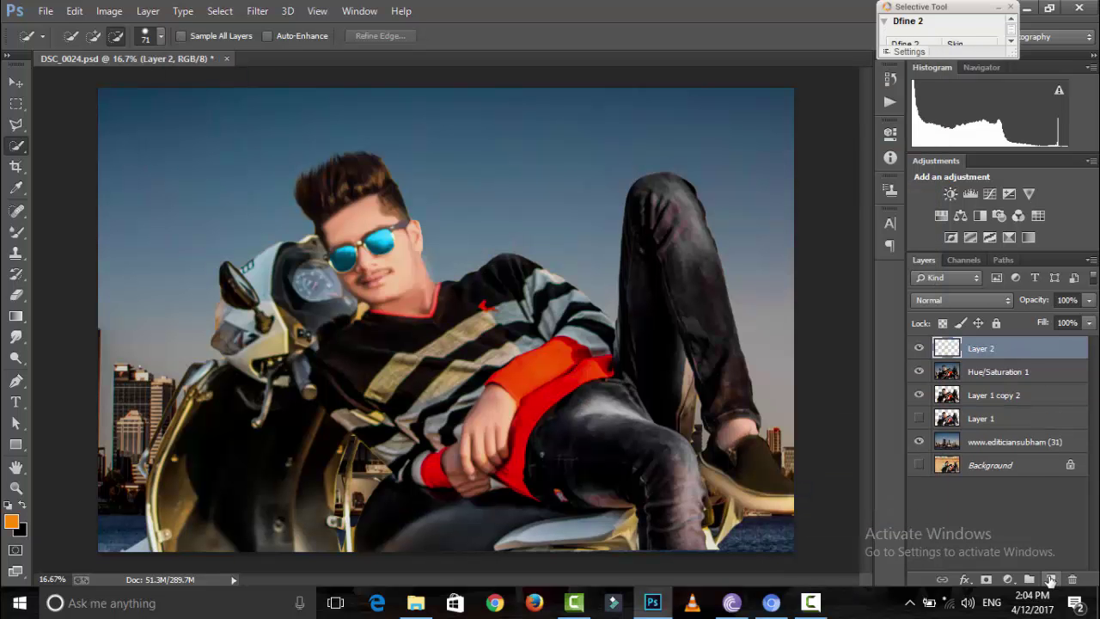
left_click(15, 316)
key("x")
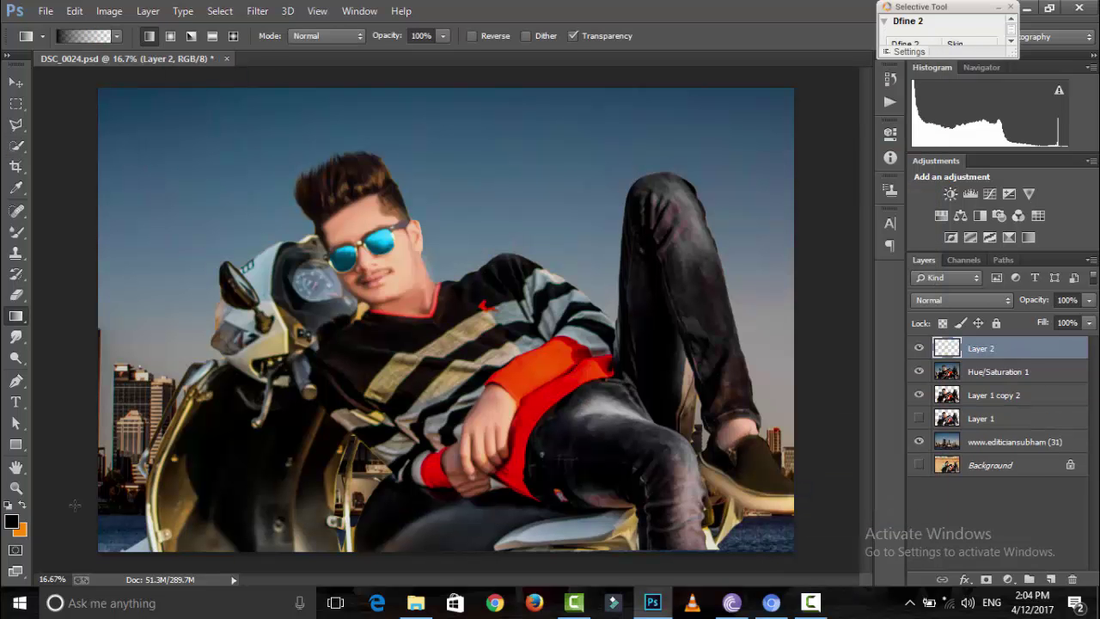
left_click_drag(458, 568, 460, 566)
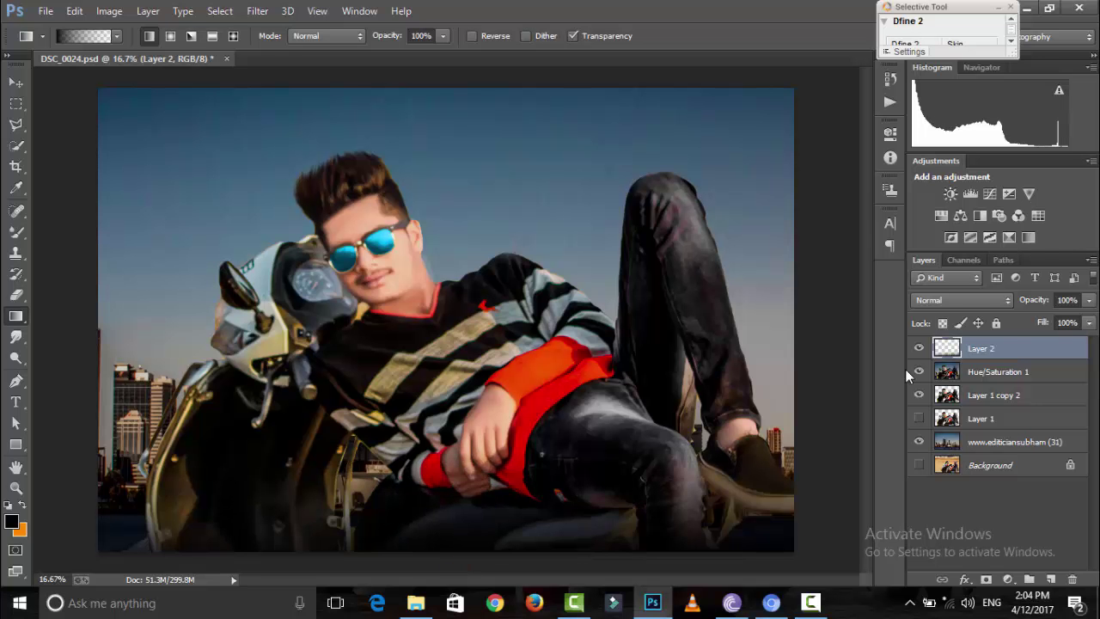
left_click(1088, 300)
mouse_move(1086, 317)
left_mouse_down()
mouse_move(1068, 320)
mouse_move(1083, 323)
left_mouse_up()
key("Return")
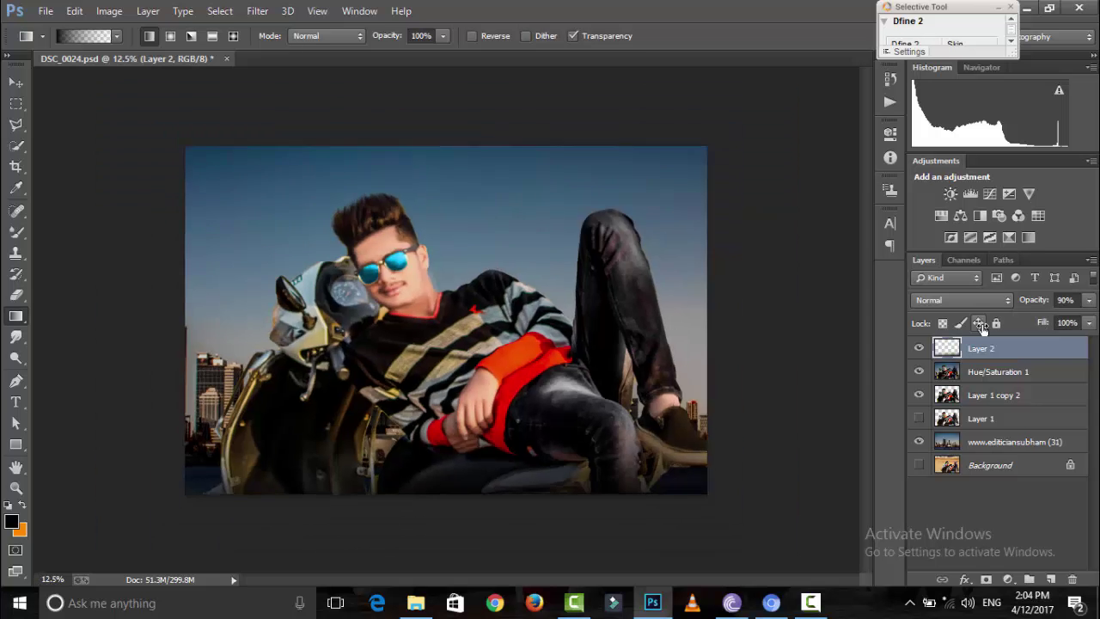
Stamp all visible layers into a merged Layer 3
scroll(446, 326, "up", 2)
scroll(446, 326, "down", 2)
key("ctrl+minus")
key("ctrl+shift+alt+e")
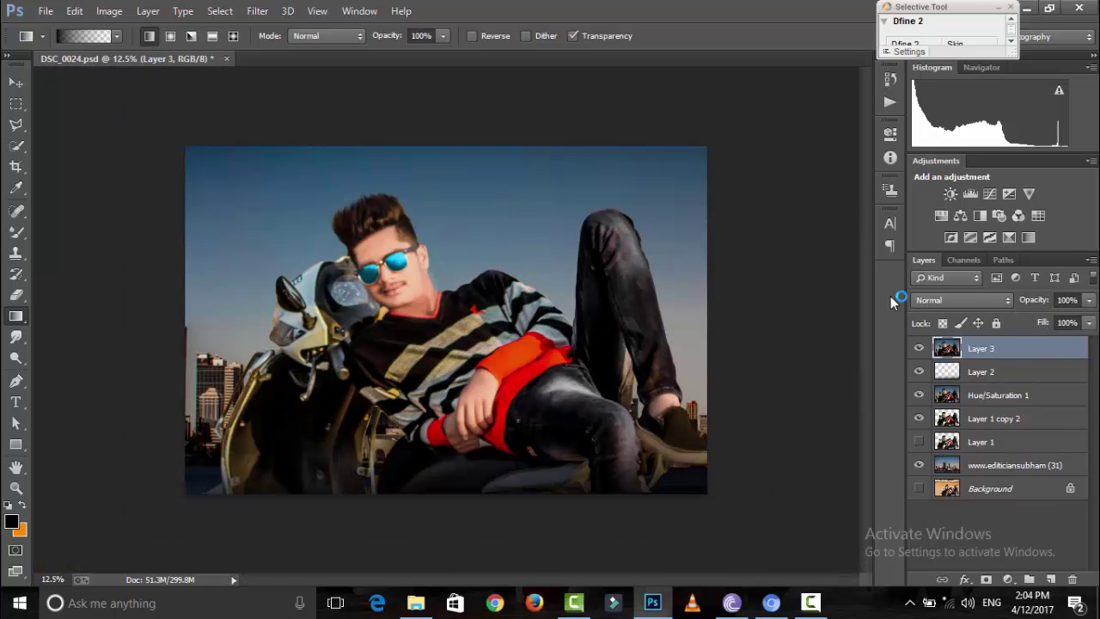
Brighten with a +0.38 Exposure adjustment layer and add empty Layer 4
left_click(1008, 579)
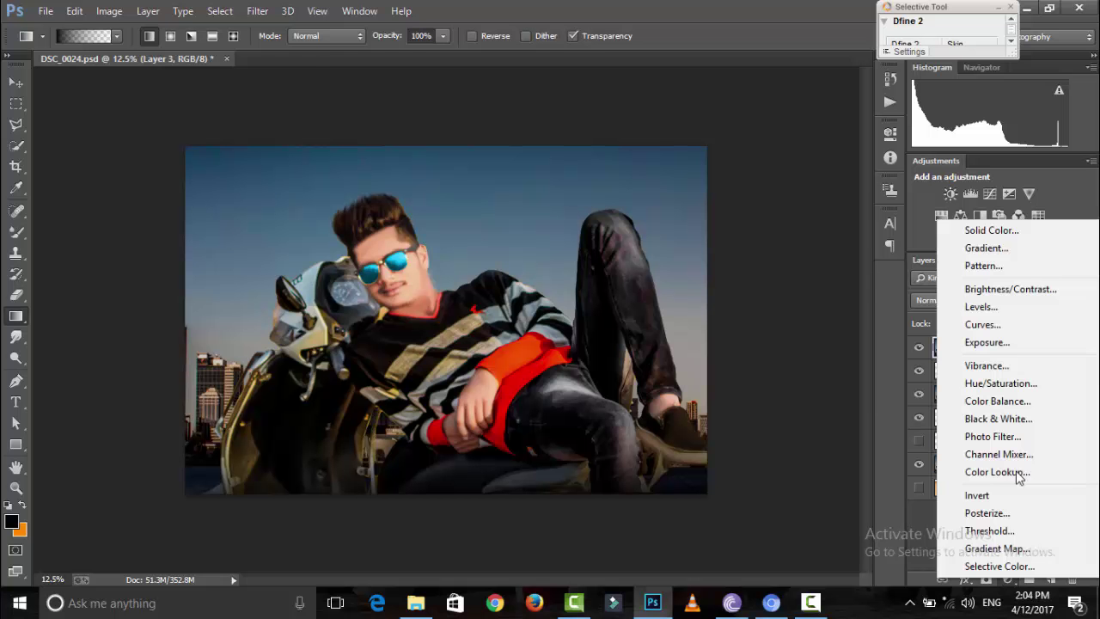
left_click(1022, 388)
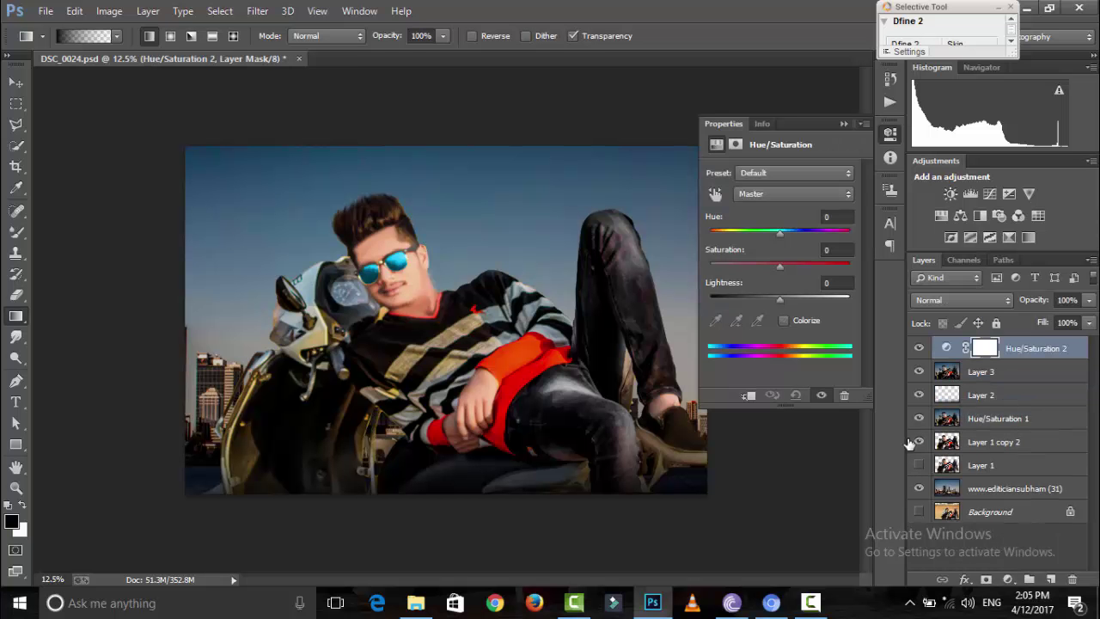
left_click(843, 395)
left_click(843, 124)
left_click(1008, 579)
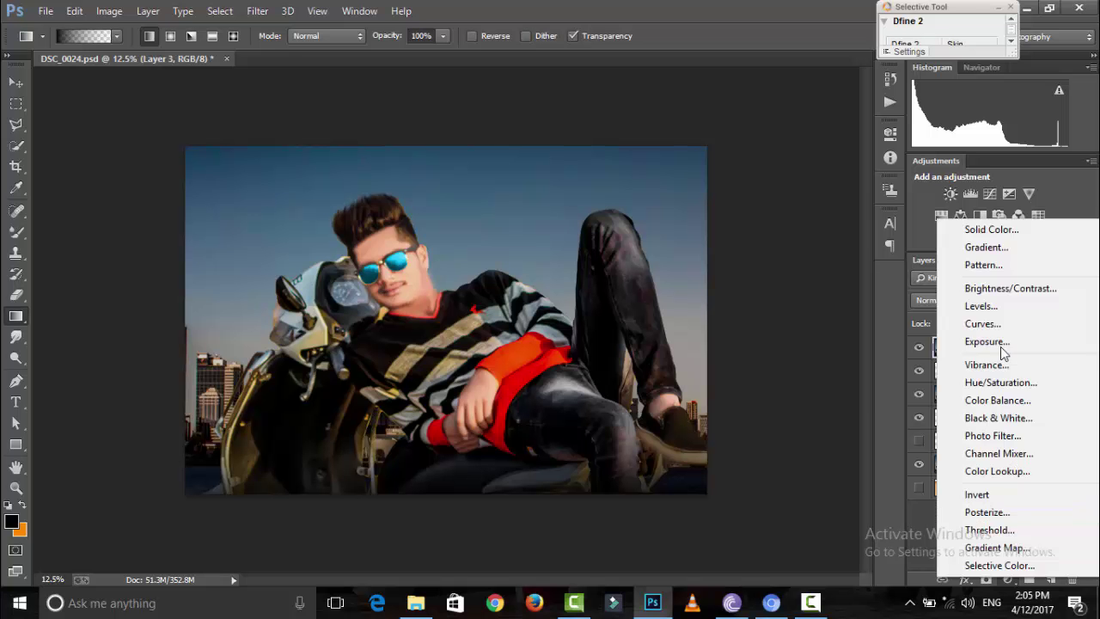
left_click(996, 341)
left_click(784, 213)
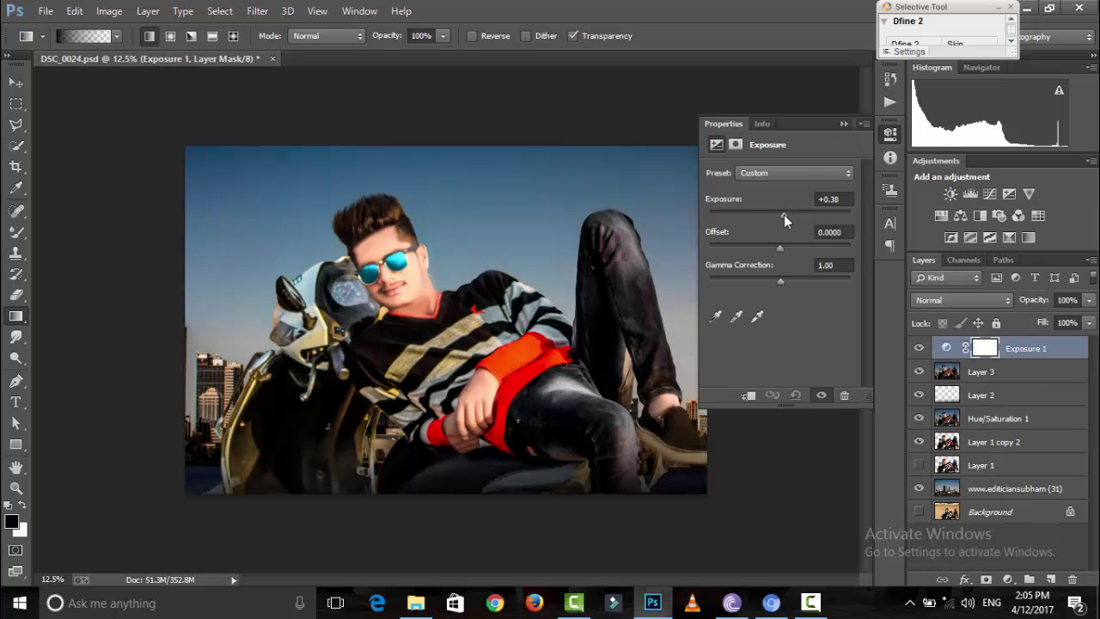
left_click(844, 124)
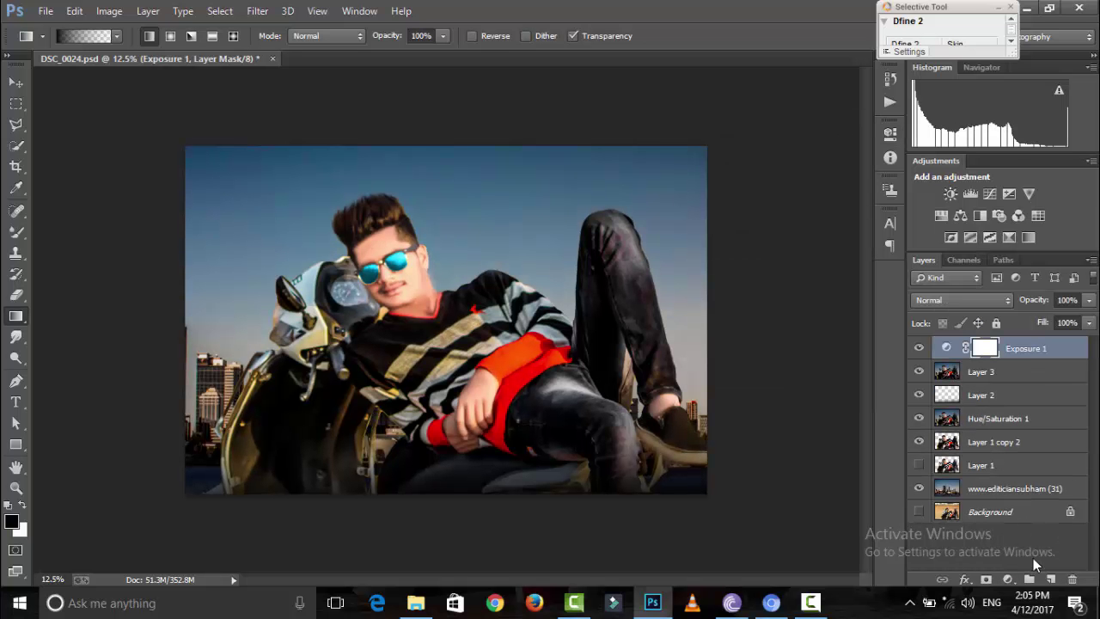
left_click(1050, 579)
Paint an orange dab beside the hair on a Linear Dodge (Add) layer
left_click(15, 232)
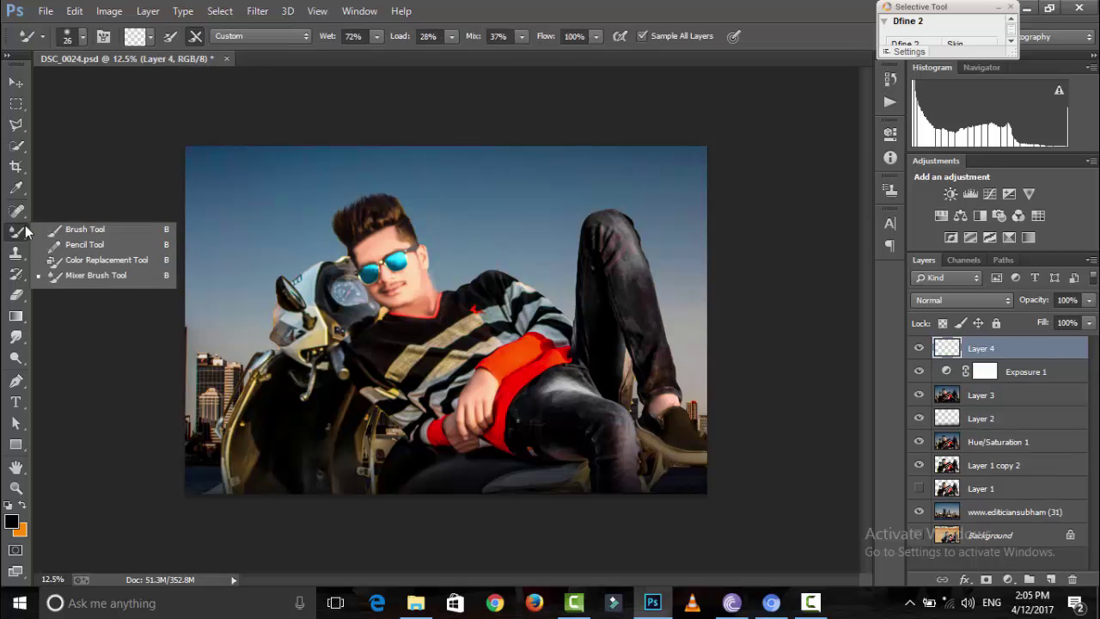
left_click(77, 230)
left_click(24, 504)
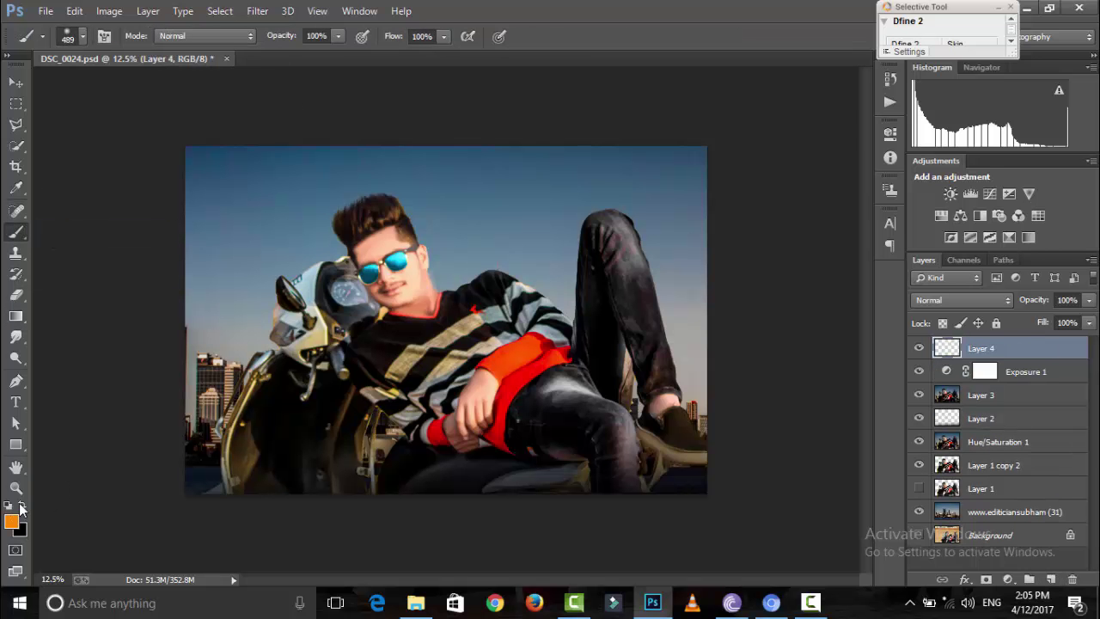
left_click(337, 239)
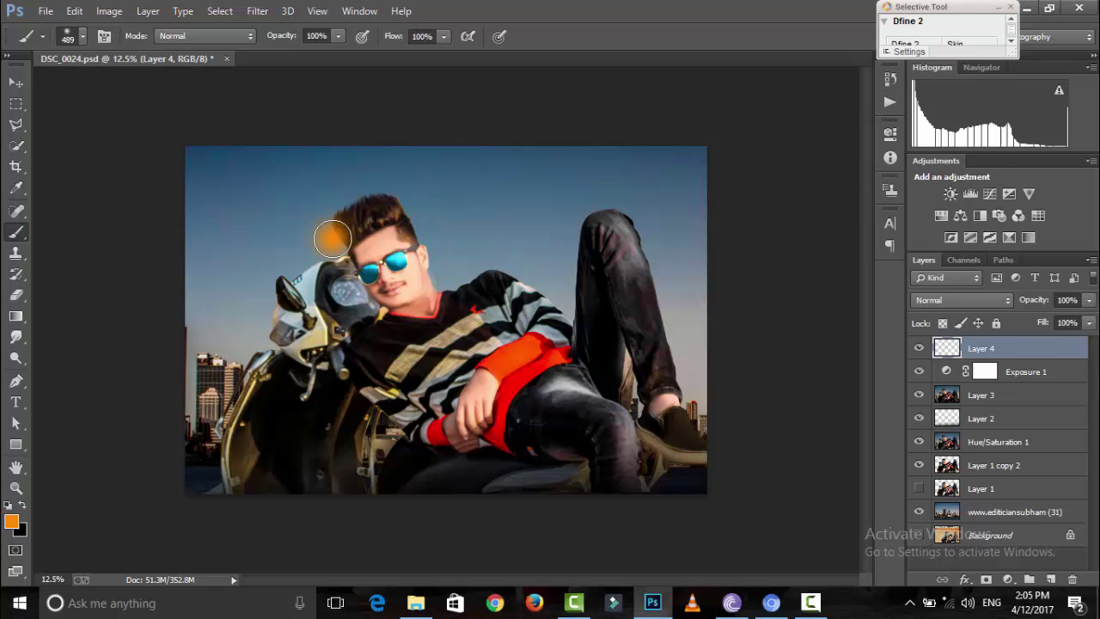
left_click(959, 303)
left_click(973, 163)
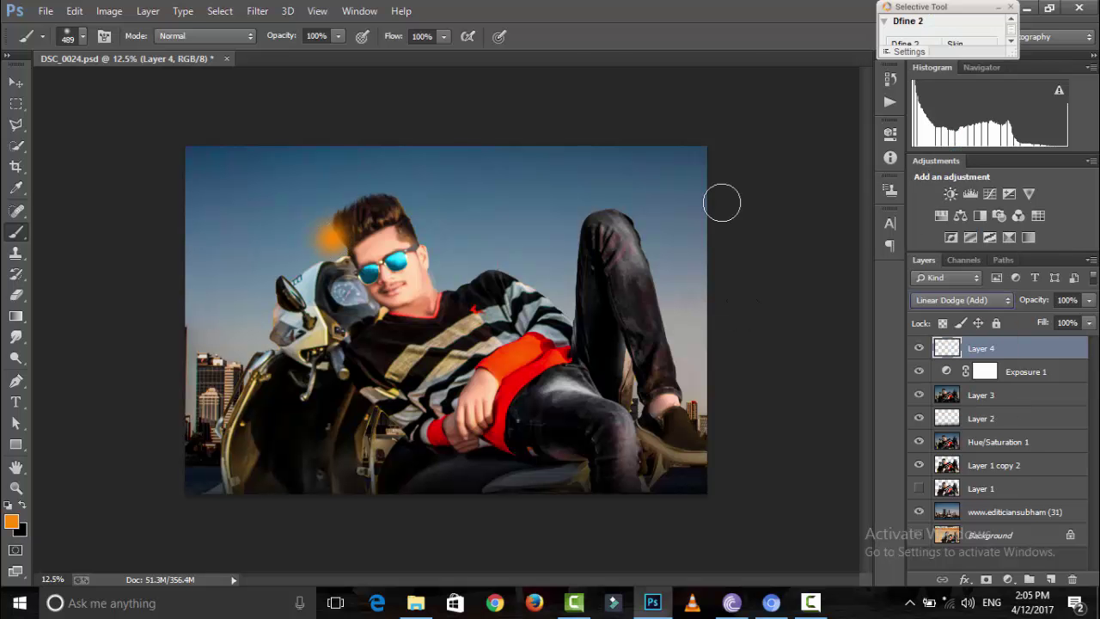
Transform the dab into a large sun glow across the upper-left sky
left_click(16, 82)
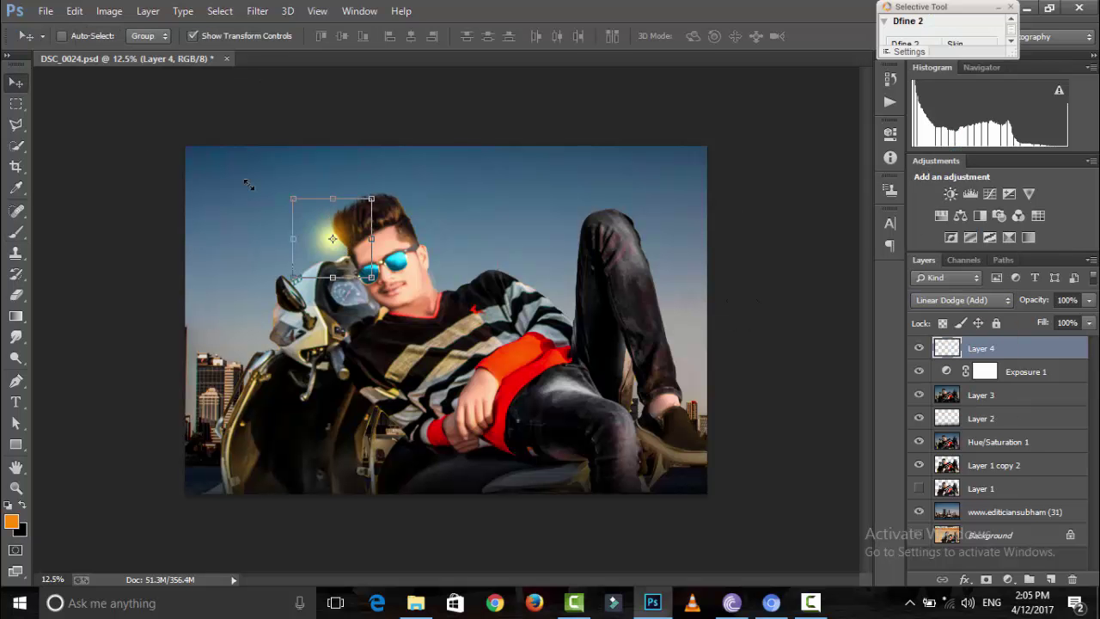
mouse_move(290, 199)
left_mouse_down()
mouse_move(142, 154)
mouse_move(61, 110)
left_mouse_up()
left_click_drag(217, 276, 218, 417)
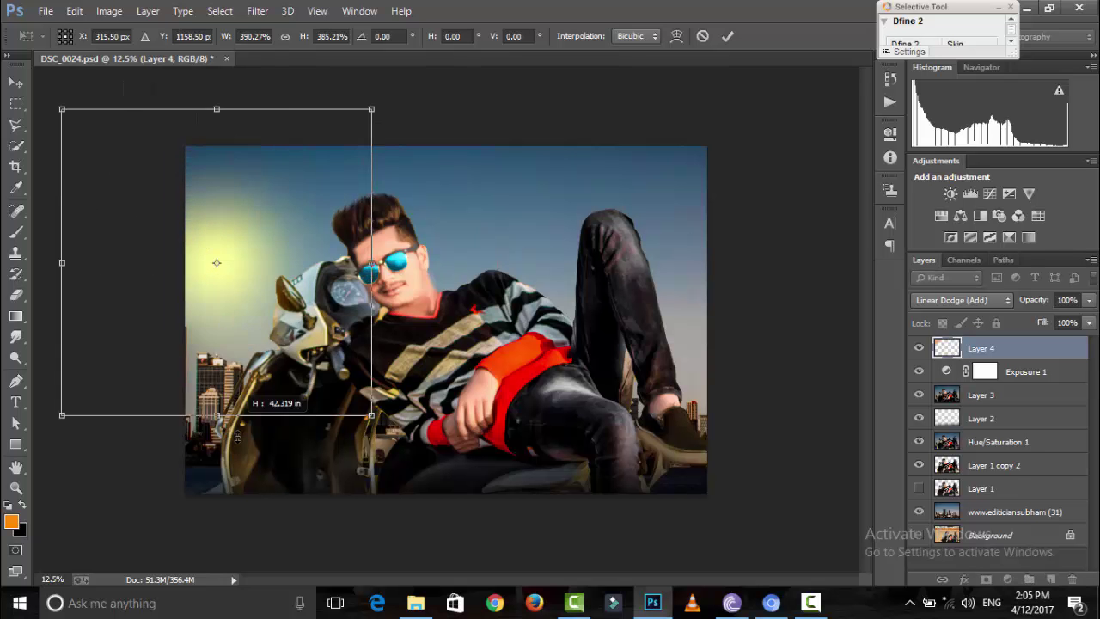
mouse_move(279, 327)
left_mouse_down()
mouse_move(307, 292)
mouse_move(344, 292)
left_mouse_up()
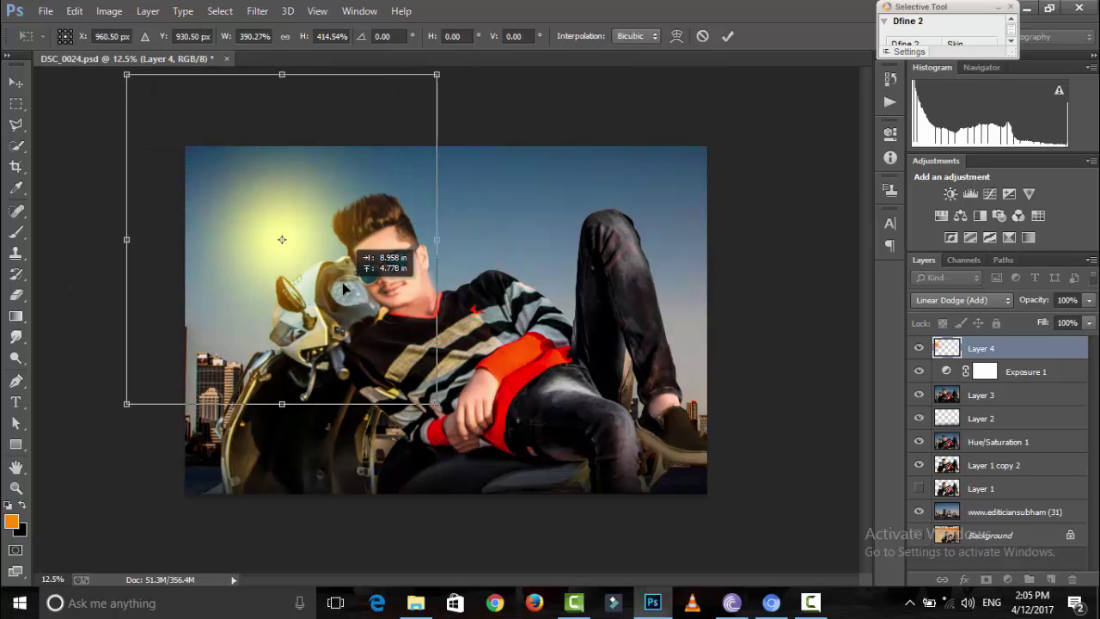
left_click(727, 36)
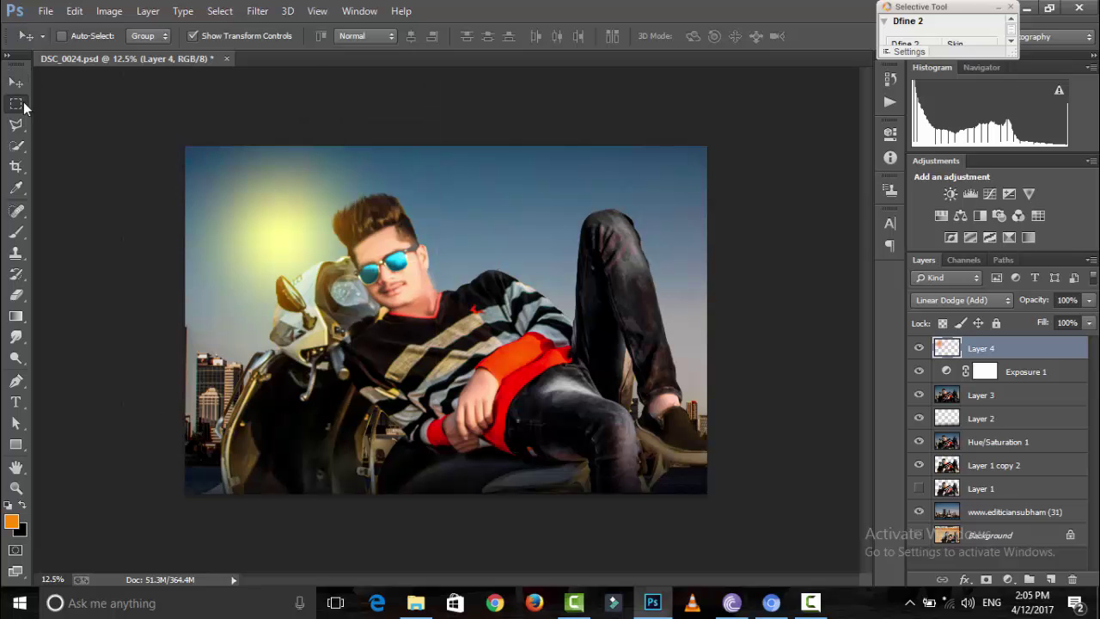
left_click(16, 103)
left_click(46, 11)
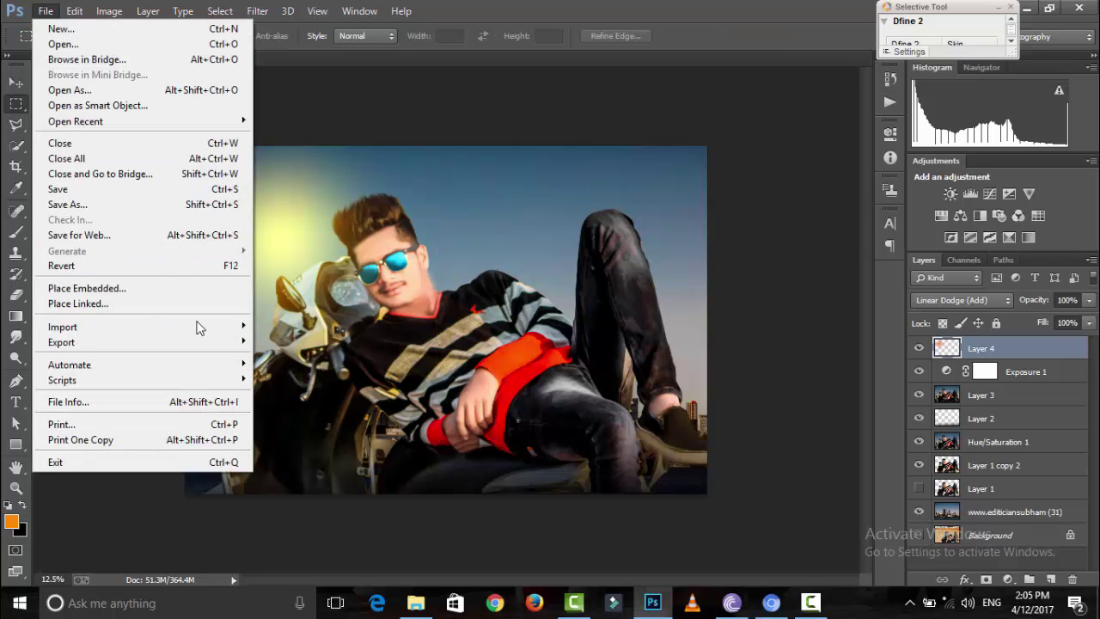
Place the quote image from E:\editing\New folder, enlarged in the sky above the man
left_click(204, 291)
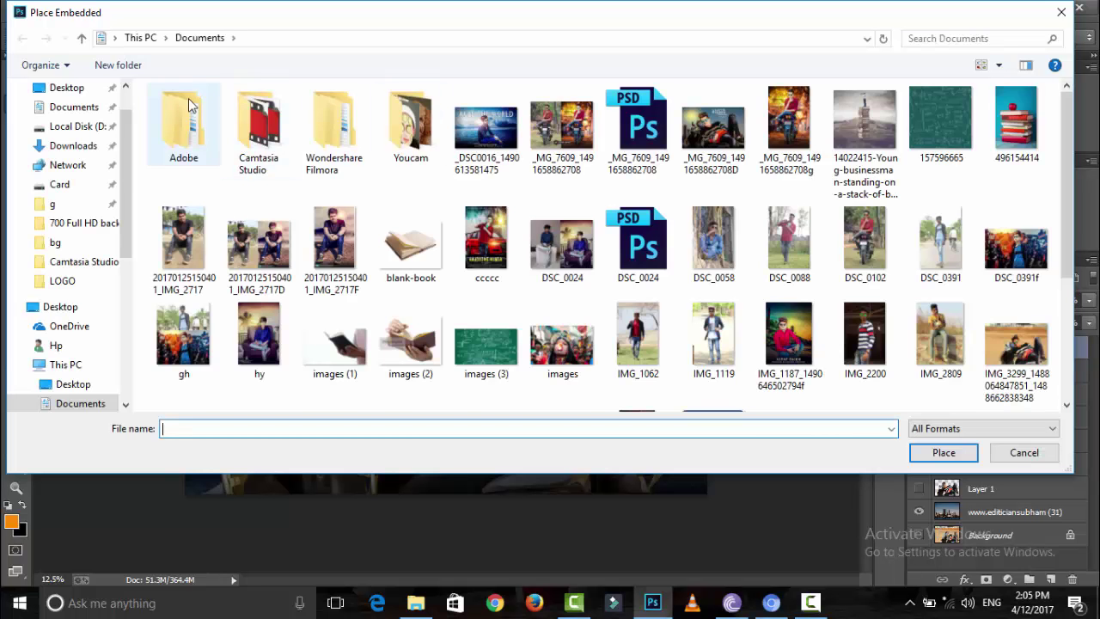
left_click(140, 38)
double_click(706, 242)
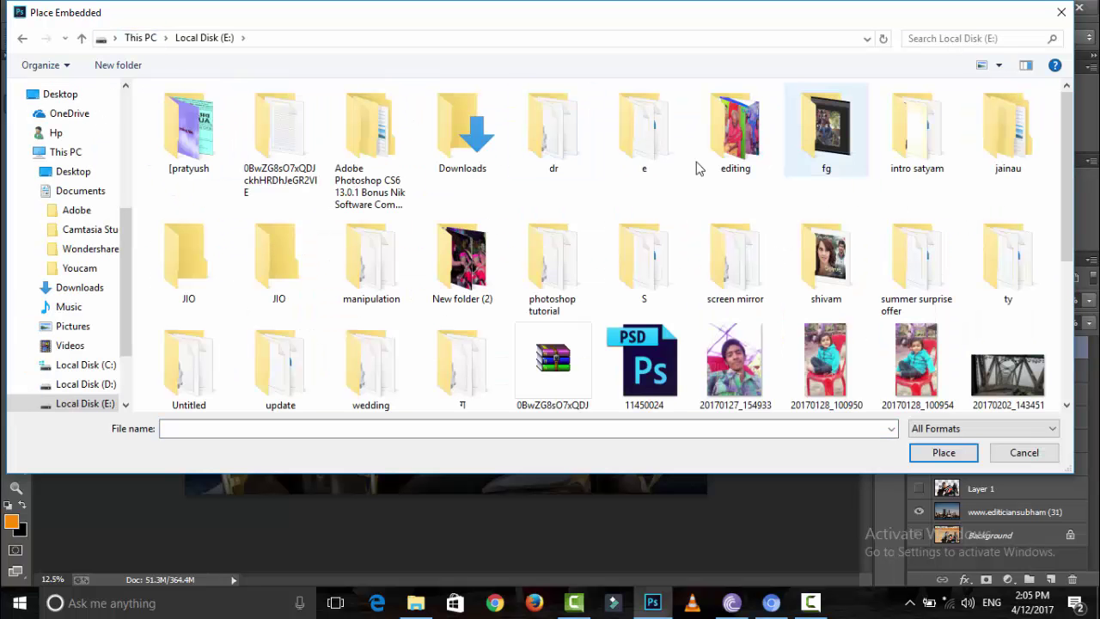
double_click(710, 154)
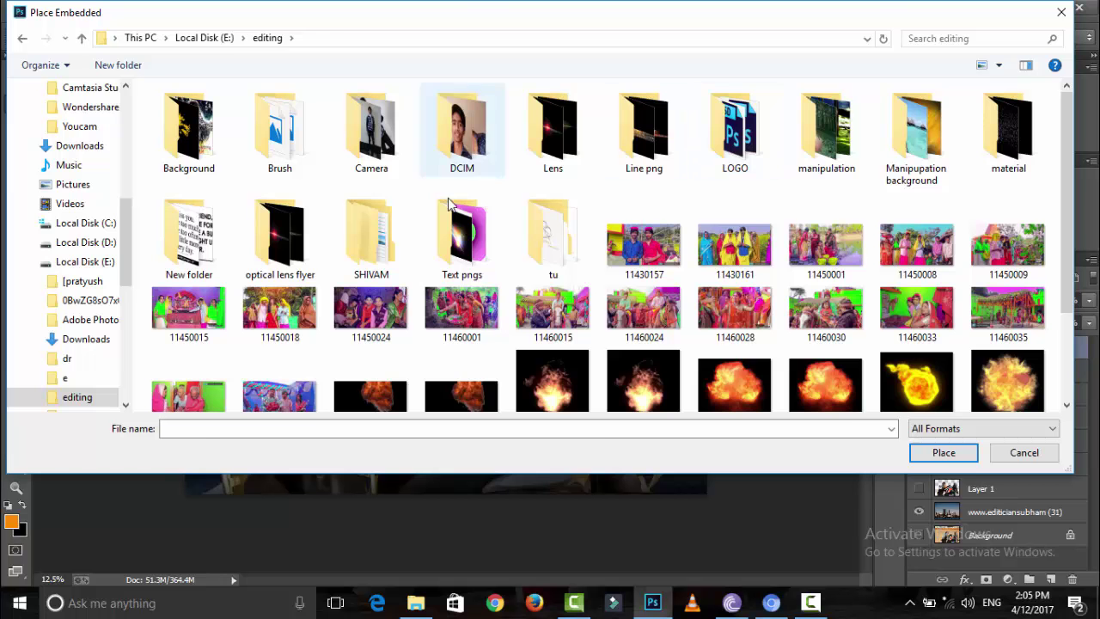
double_click(187, 237)
double_click(370, 117)
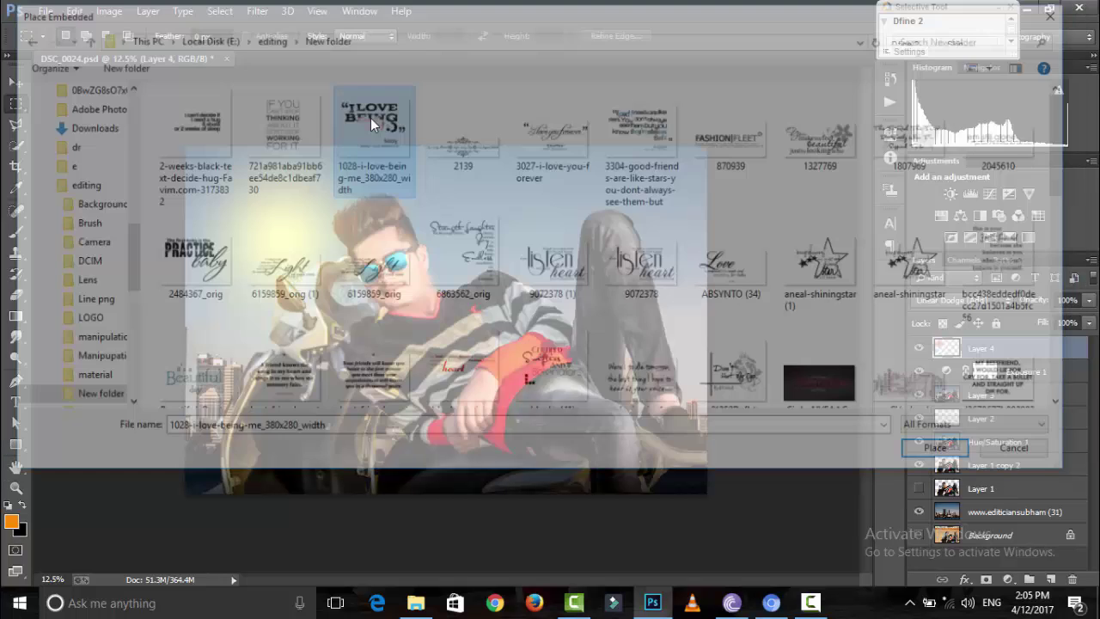
left_click_drag(464, 335, 567, 270)
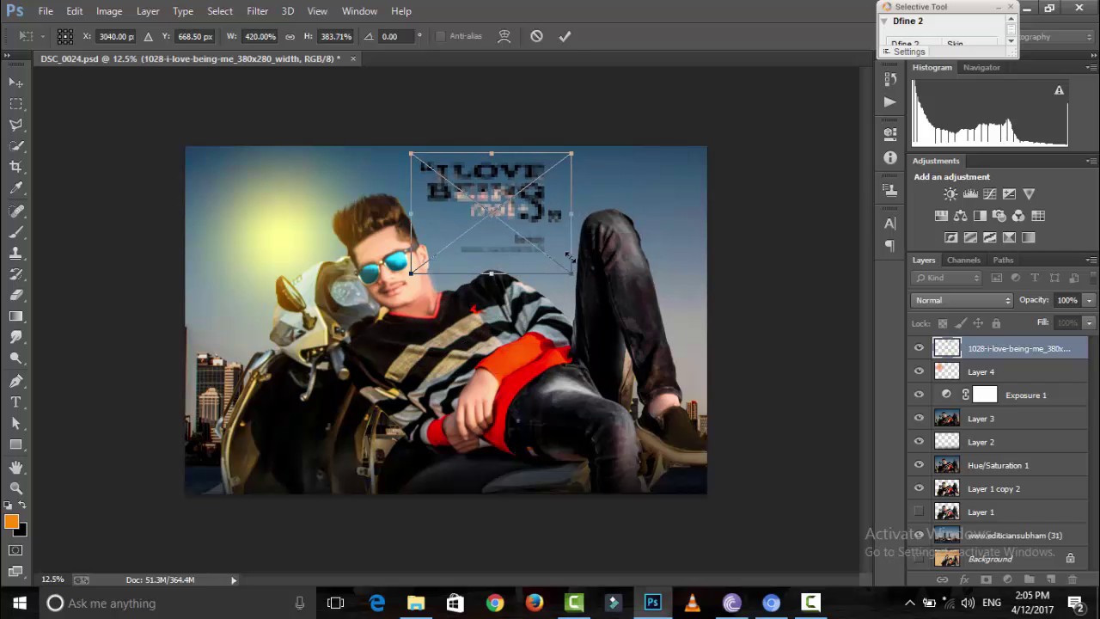
left_click(564, 36)
Add a white Color Overlay layer style to the quote graphic
left_click(964, 579)
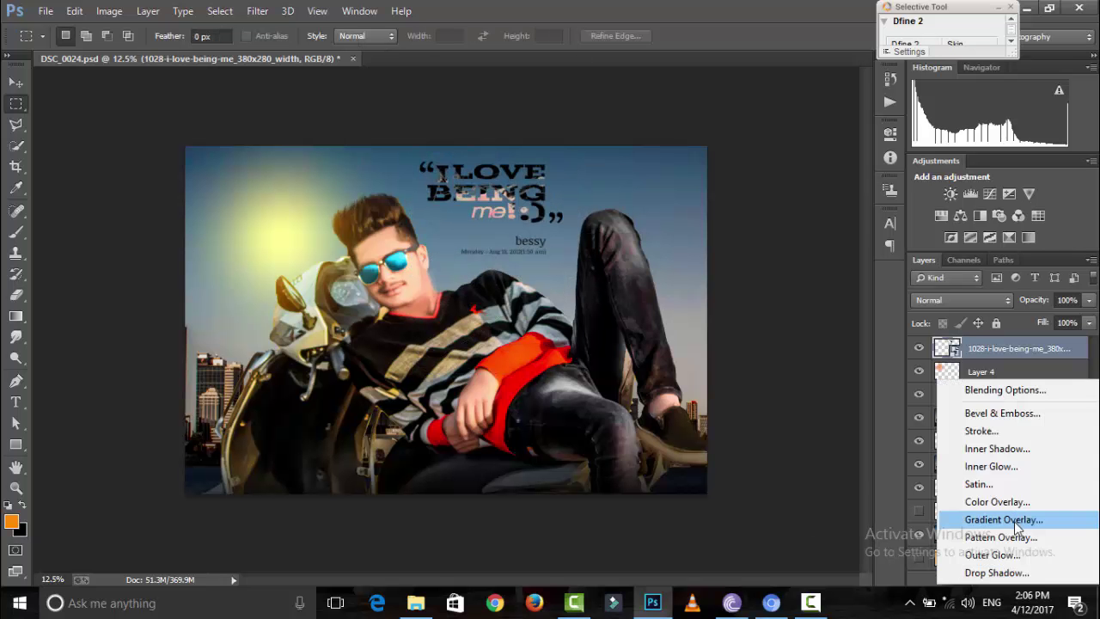
left_click(1014, 501)
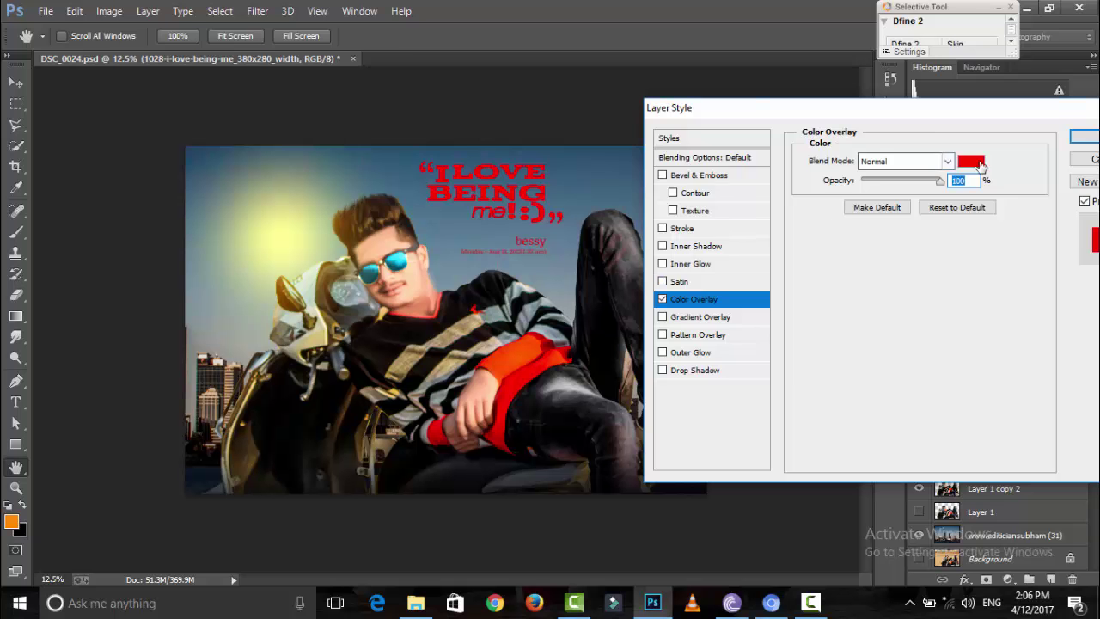
left_click(971, 161)
left_click(685, 140)
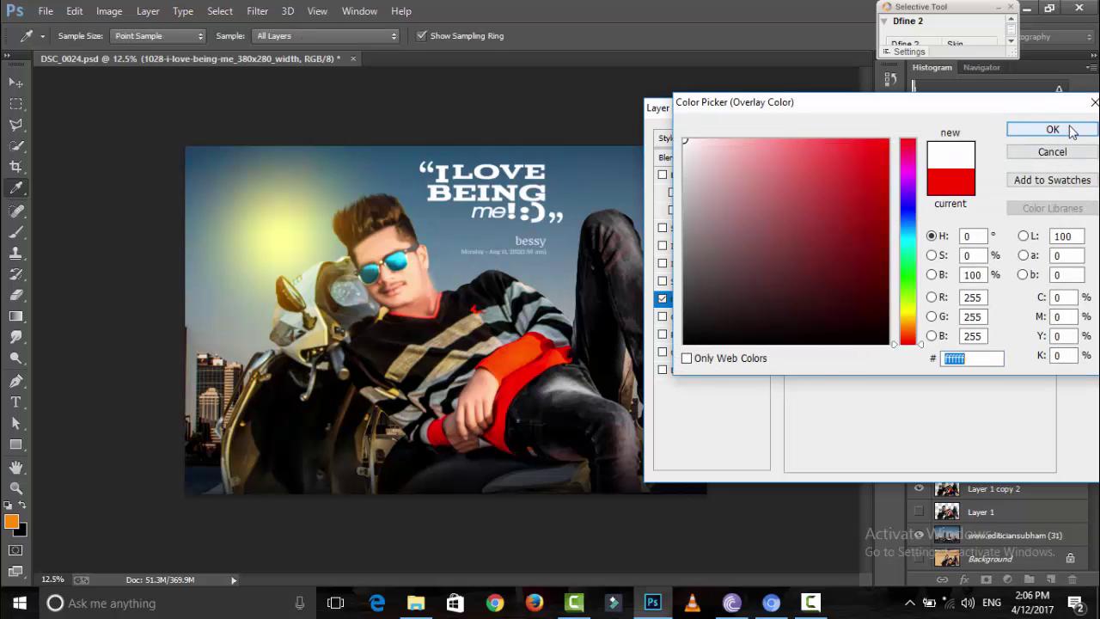
left_click(1051, 129)
Add a Drop Shadow with 77% opacity and 5 px size to the quote
left_click(704, 370)
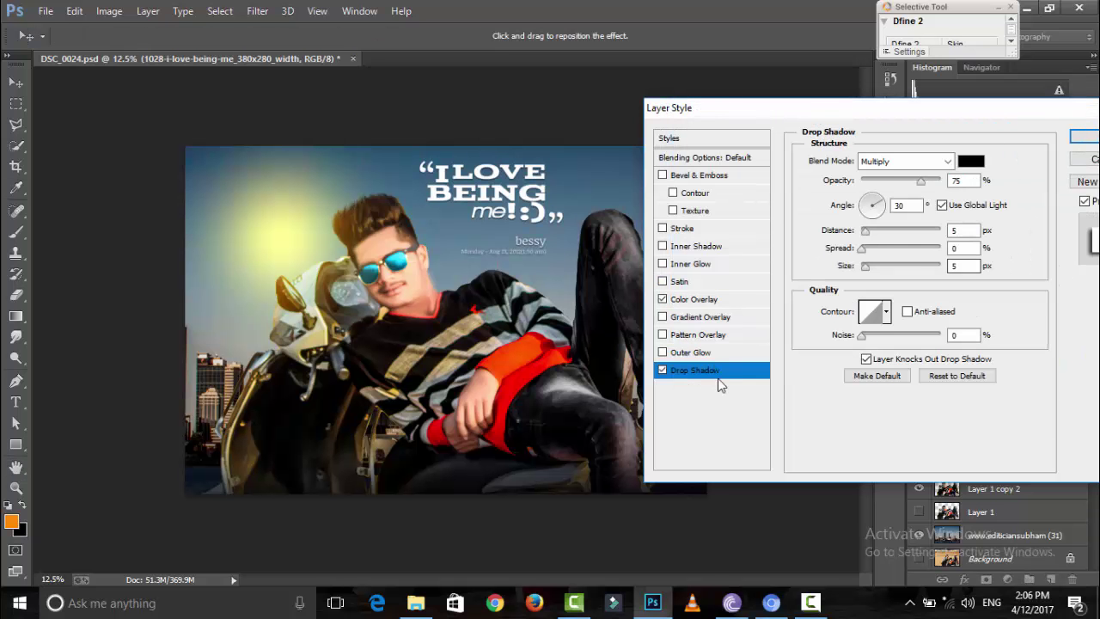
left_click_drag(920, 181, 922, 180)
left_click(951, 265)
type("5")
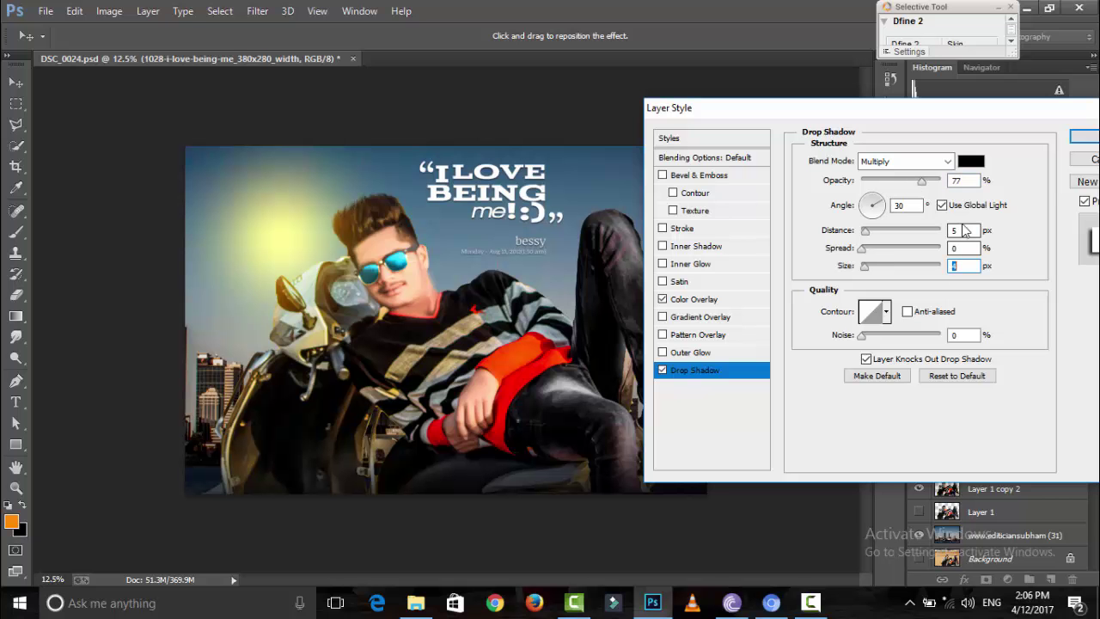
key("Return")
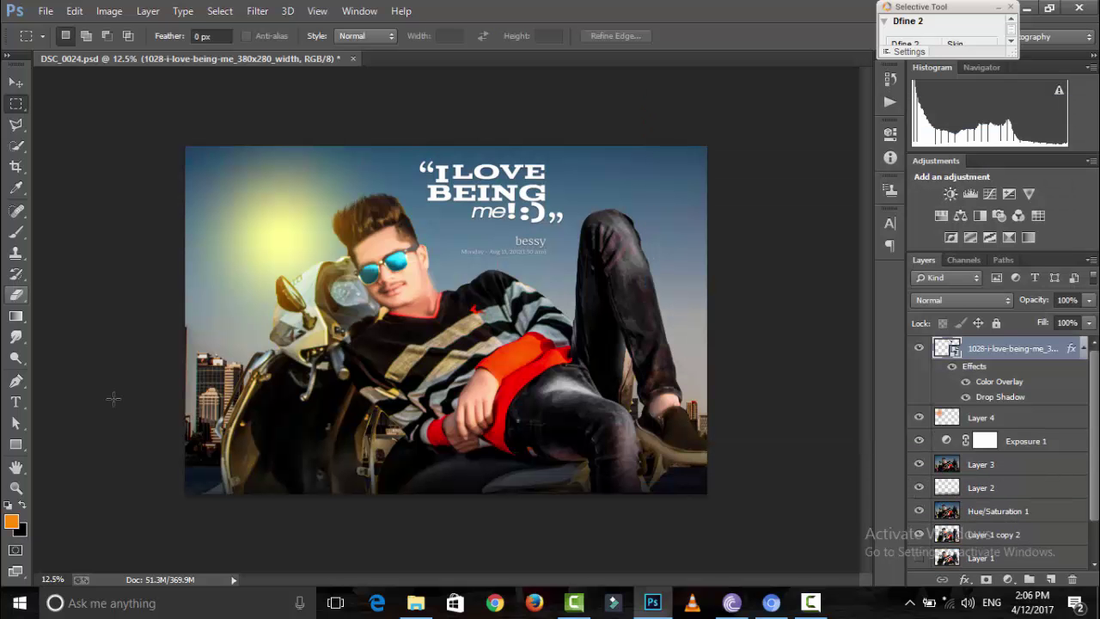
Stamp visible layers into Layer 5; Camera Raw: Clarity +35, Shadows +22, Vibrance +28, cooler temperature
key("ctrl+plus")
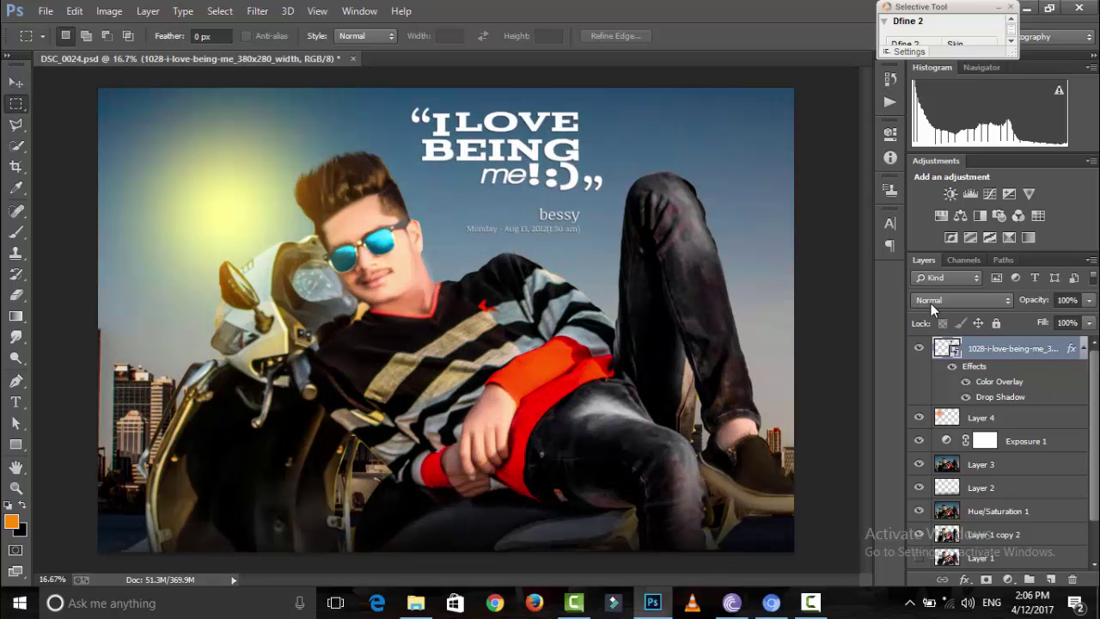
key("ctrl+alt+shift+e")
left_click(257, 10)
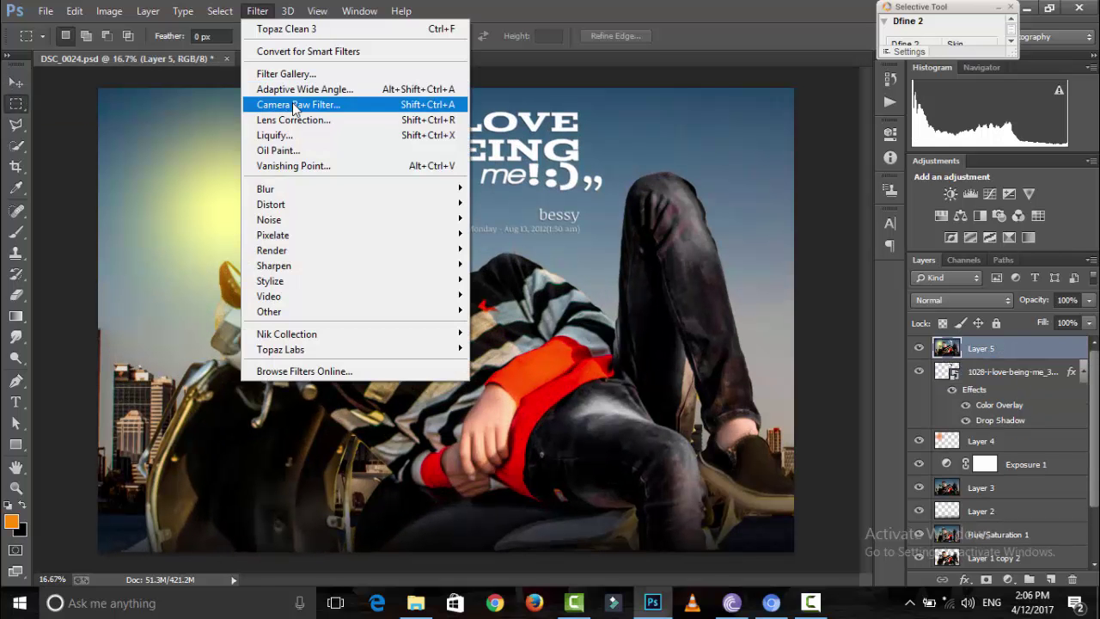
left_click(294, 105)
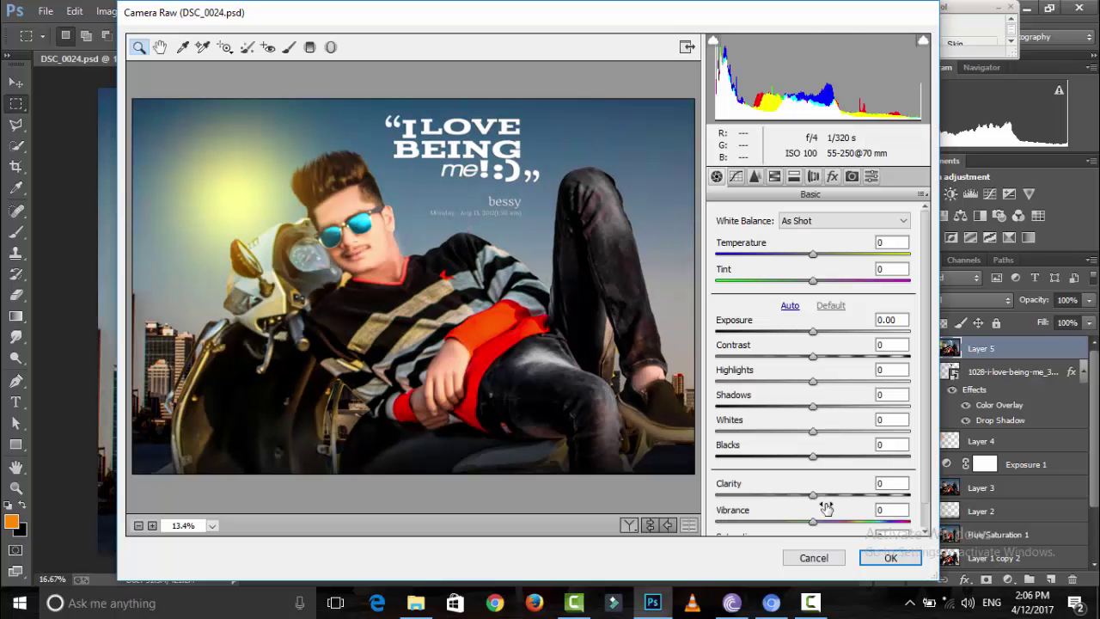
mouse_move(812, 496)
left_mouse_down()
mouse_move(857, 497)
mouse_move(846, 496)
left_mouse_up()
left_click_drag(813, 406, 834, 407)
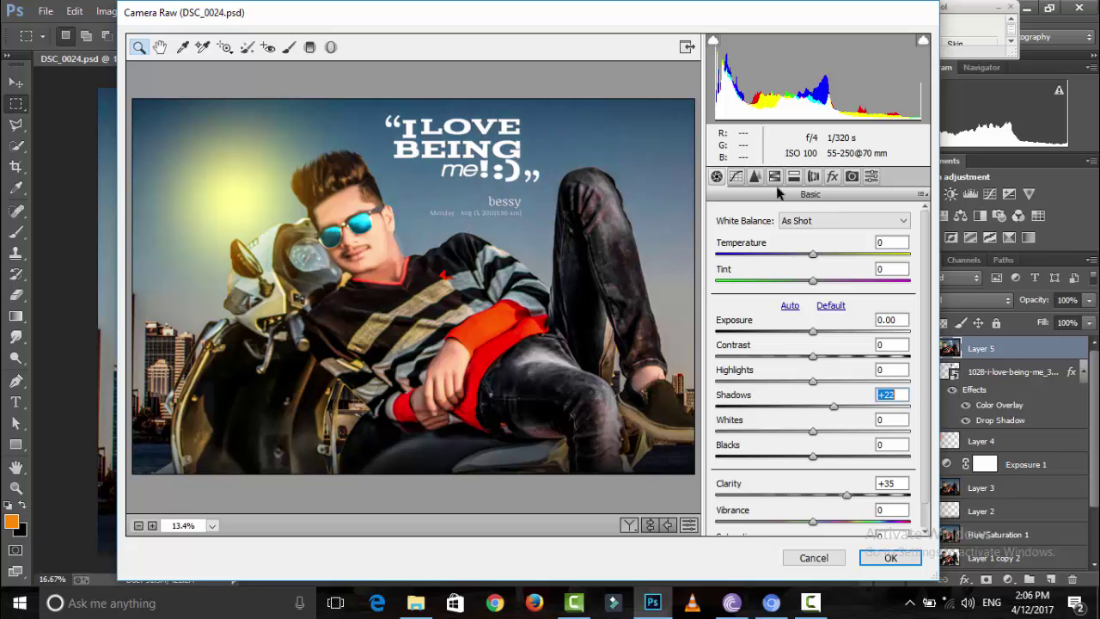
left_click(839, 521)
left_click_drag(813, 255, 805, 255)
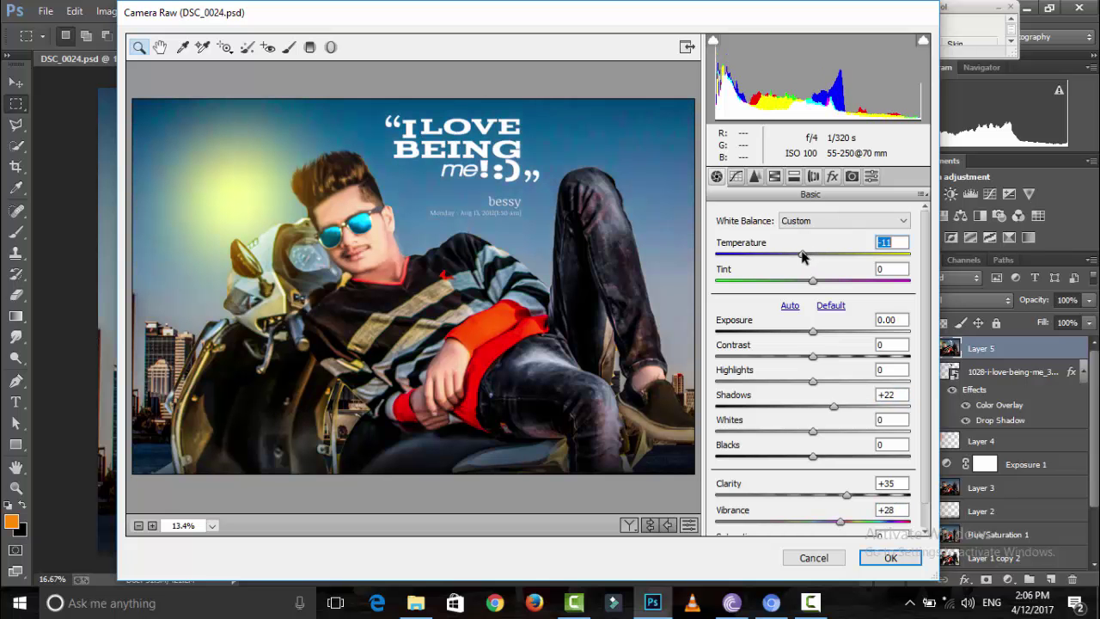
left_click(890, 557)
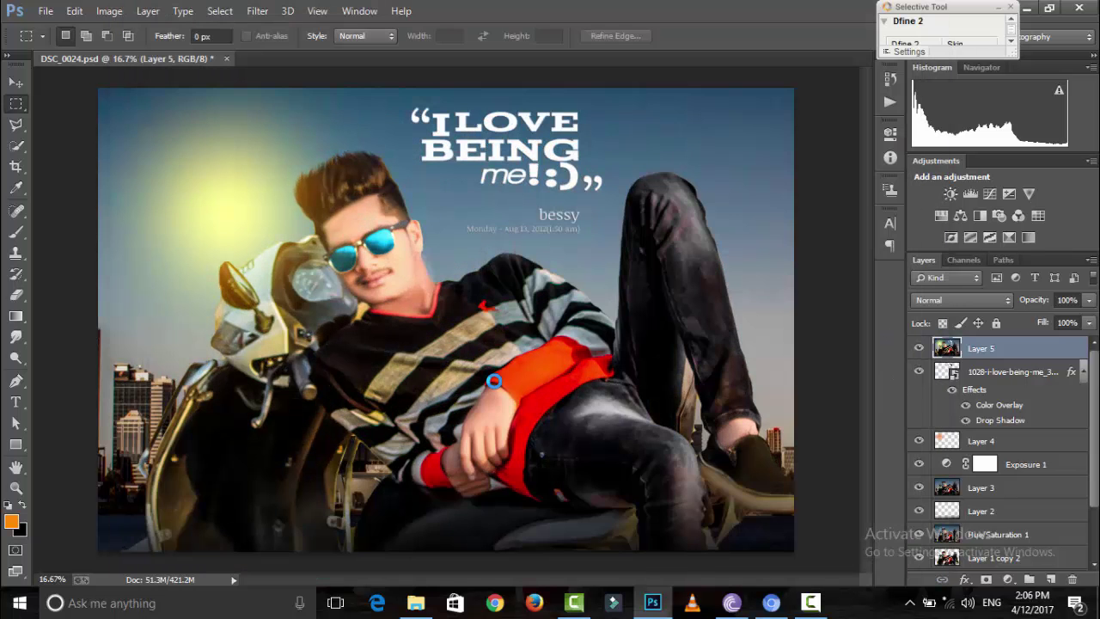
key("ctrl+minus")
key("ctrl+minus")
key("ctrl+minus")
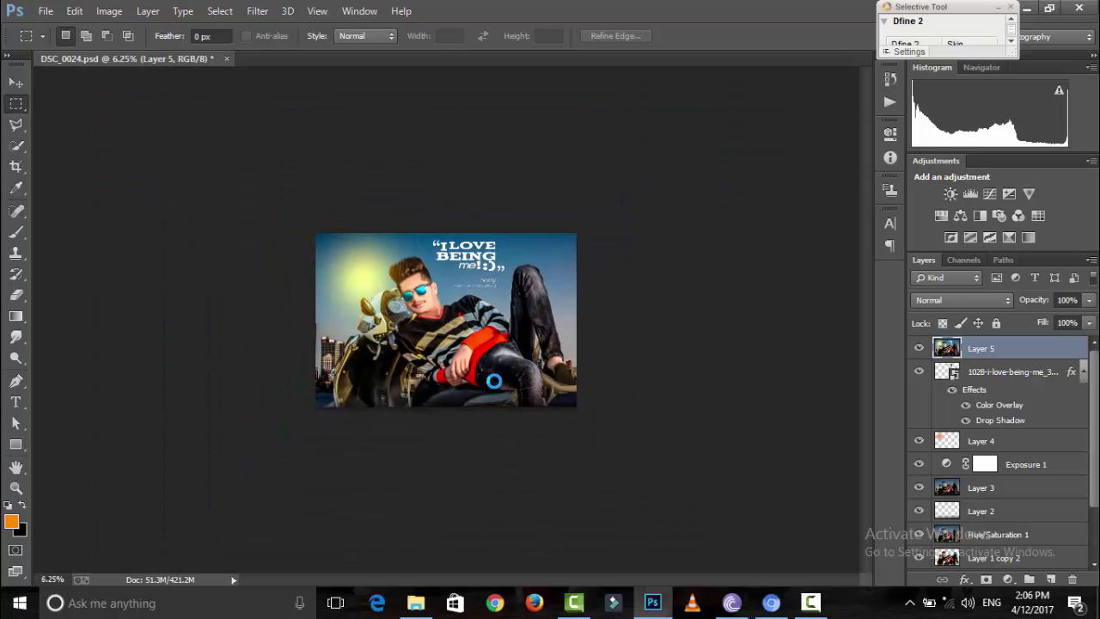
Save the composite as JPEG file DSC_0024 in Documents, accepting the default quality options
left_click(45, 10)
left_click(92, 203)
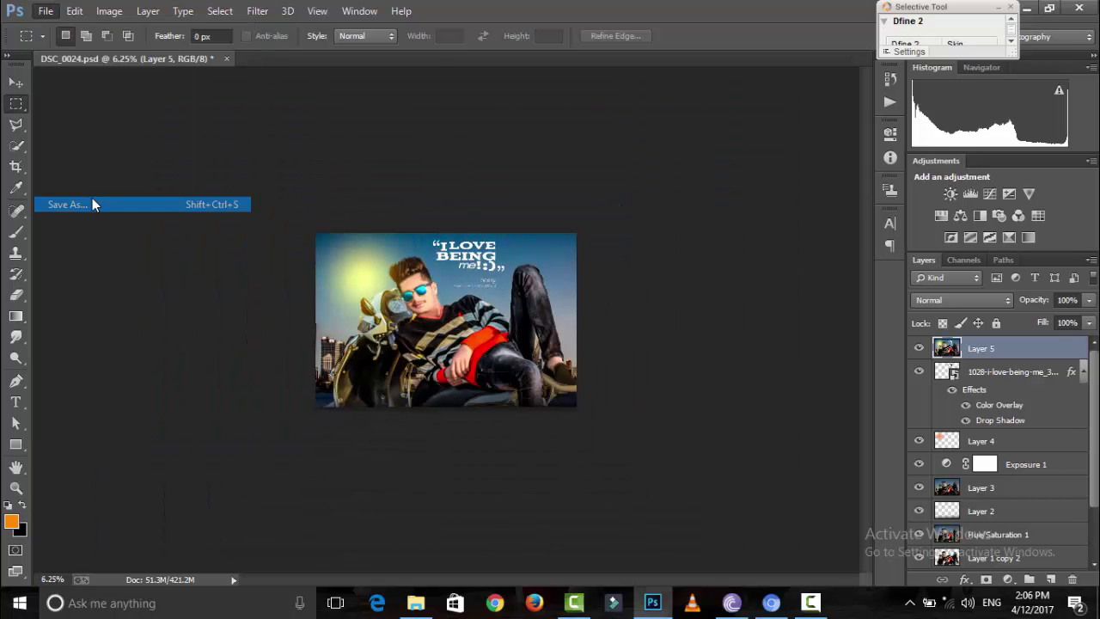
left_click(160, 255)
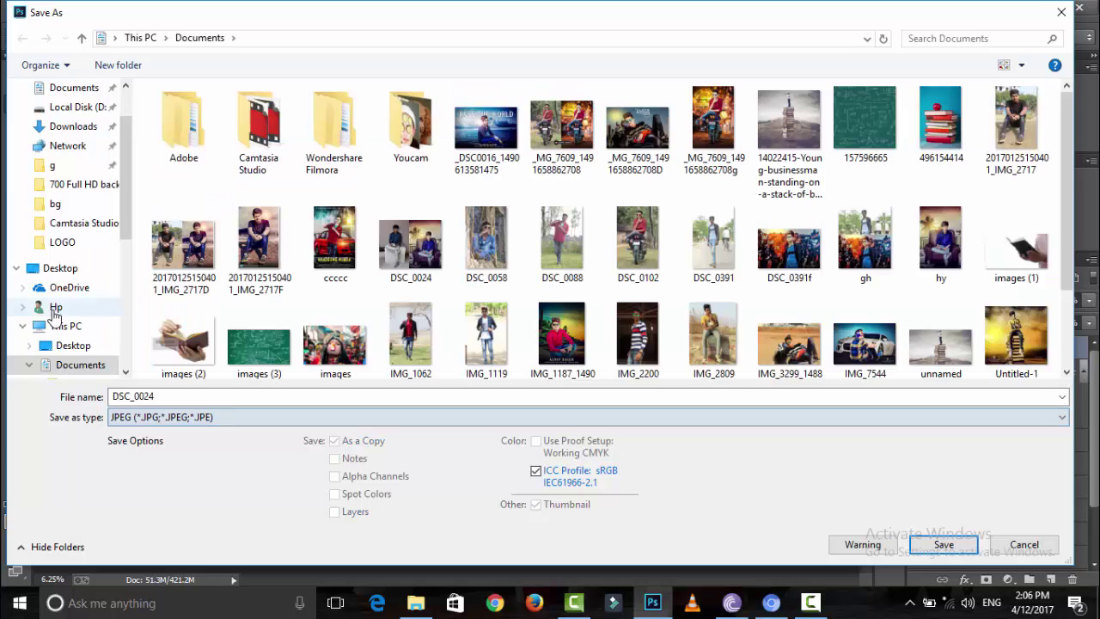
left_click(73, 345)
left_click(943, 544)
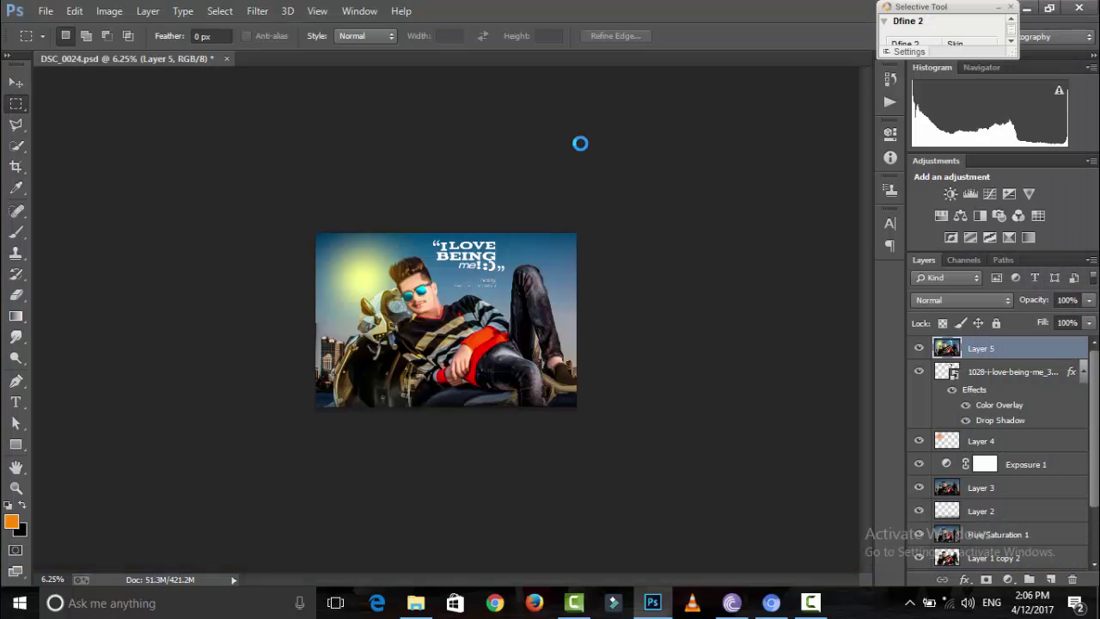
left_click(646, 148)
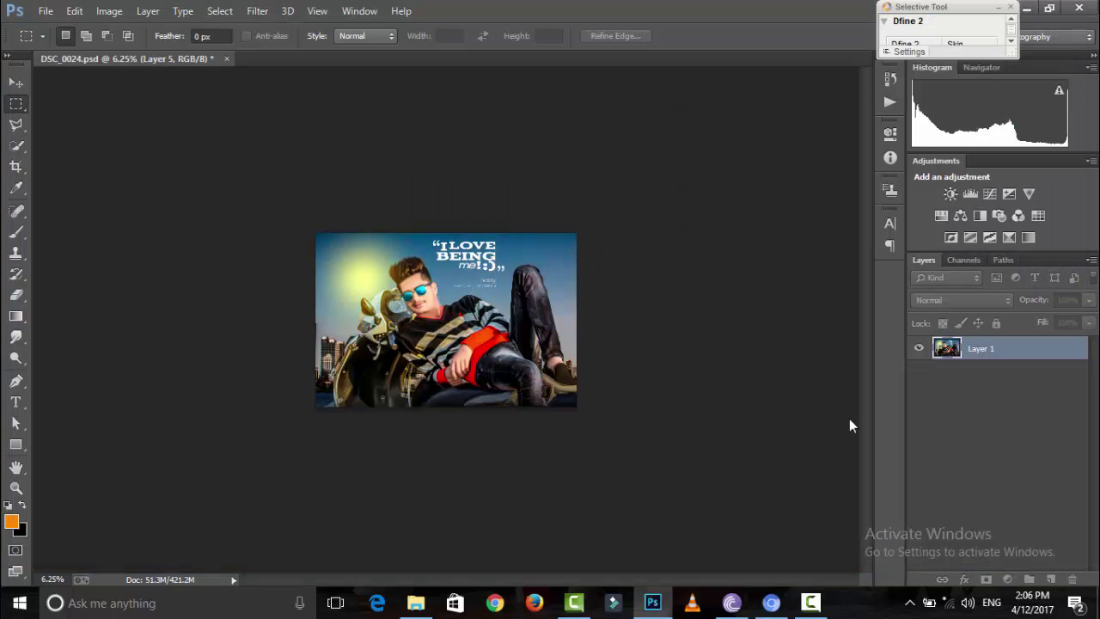